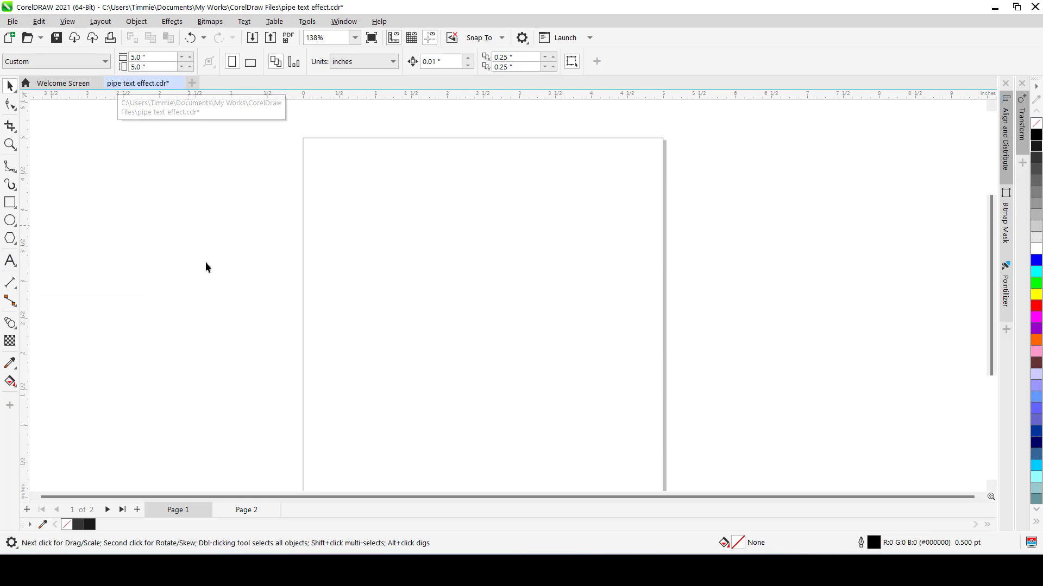
- Add the word 'peace' to the page with the Text tool
{"action": "left_click", "coordinate": [10, 261]}
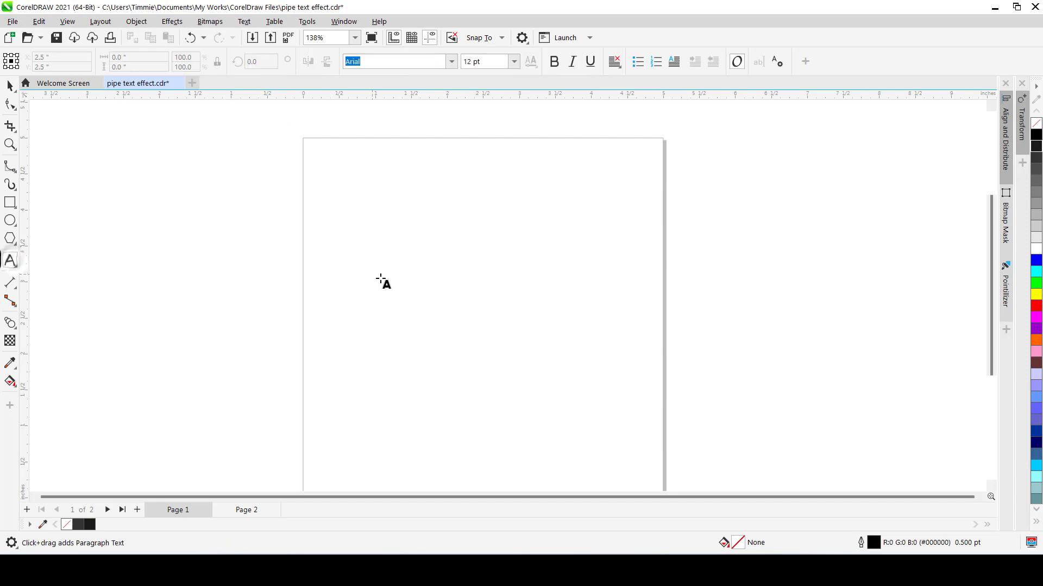
{"action": "left_click", "coordinate": [380, 279]}
{"action": "type", "text": "peace"}
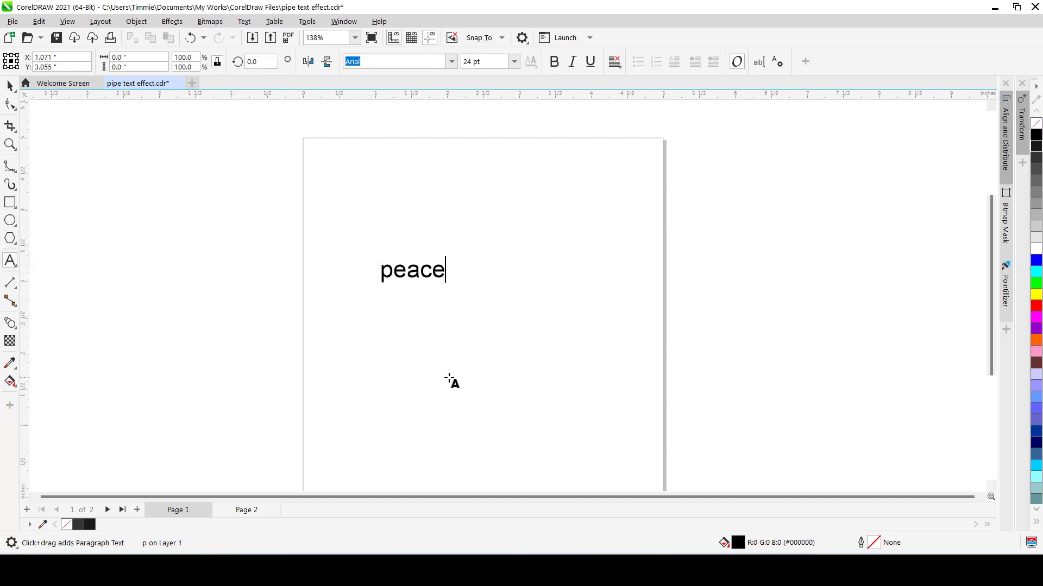
{"action": "key", "text": "ctrl+space"}
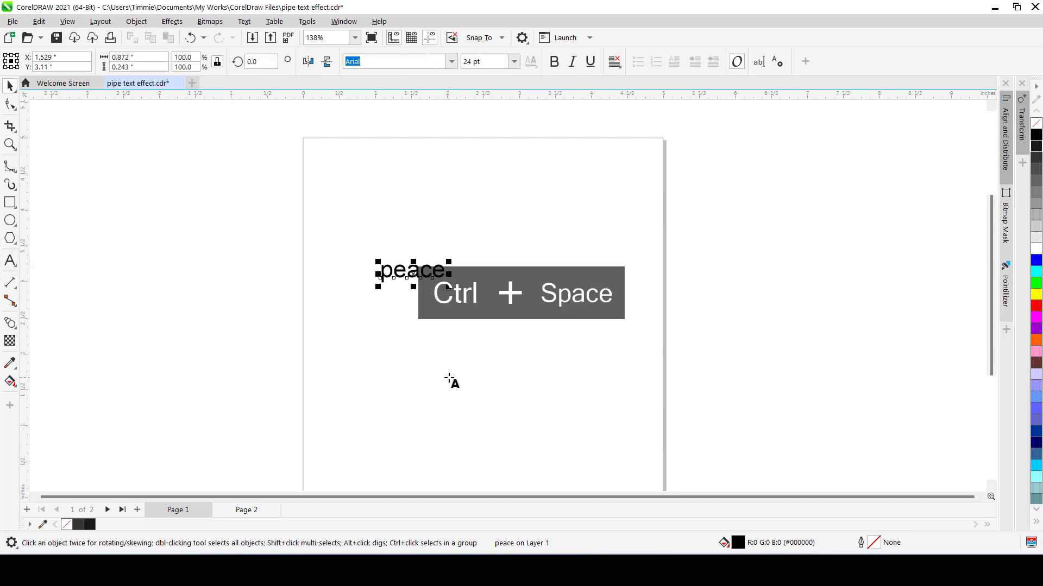
- Scale the word to about 59 pt, move it down, and set it in the Bentho font
{"action": "left_click_drag", "start_coordinate": [449, 289], "coordinate": [541, 368]}
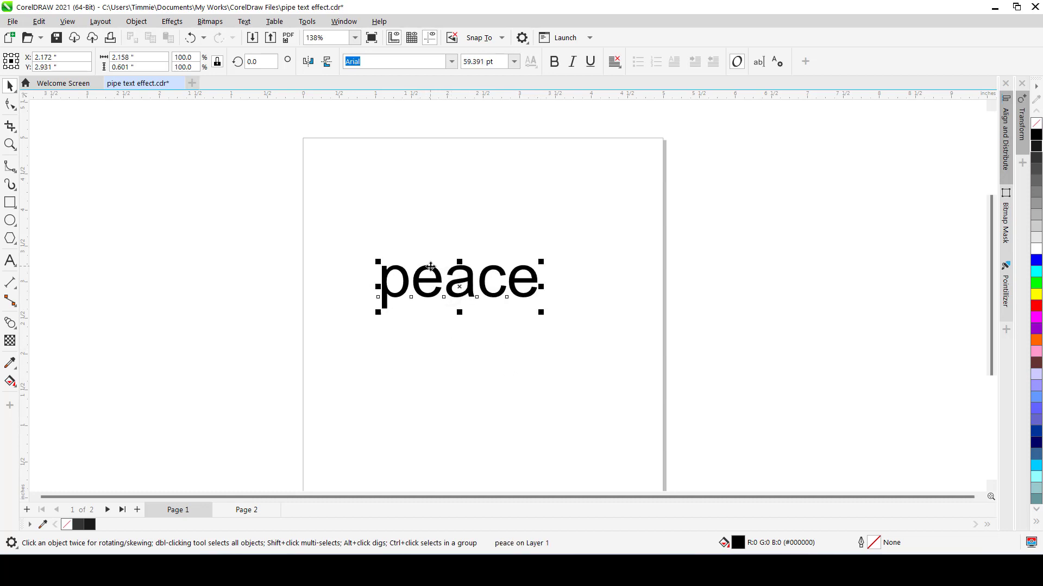
{"action": "left_click_drag", "start_coordinate": [430, 267], "coordinate": [432, 299]}
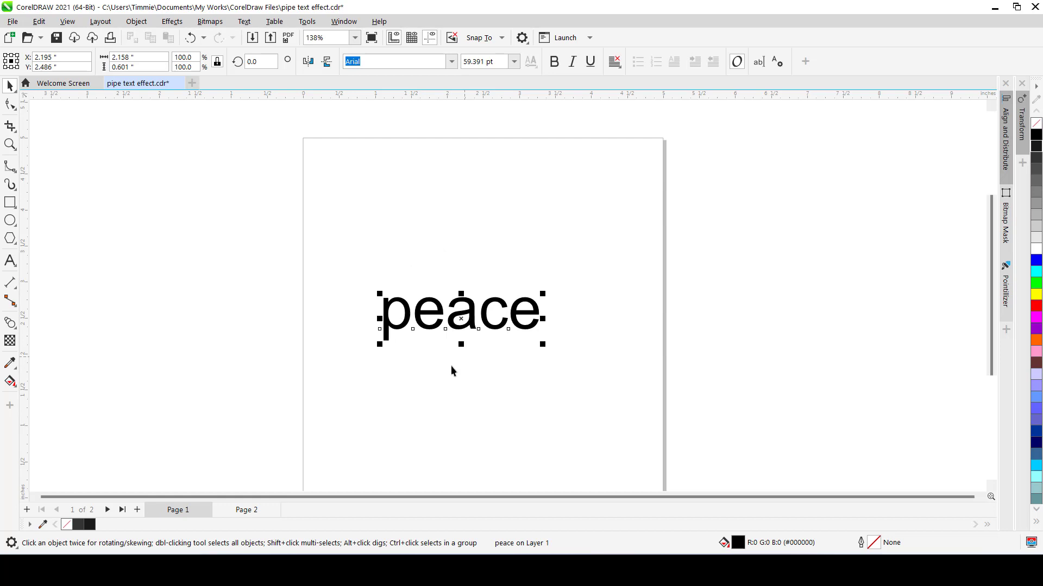
{"action": "left_click", "coordinate": [451, 62]}
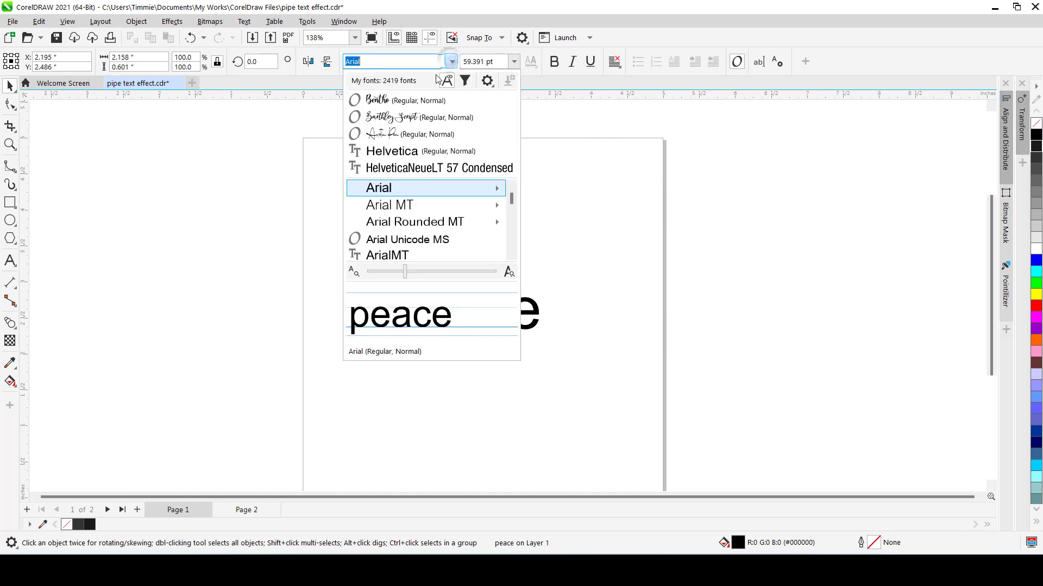
{"action": "left_click", "coordinate": [377, 102]}
{"action": "scroll", "coordinate": [386, 399], "scroll_direction": "up", "scroll_amount": 5}
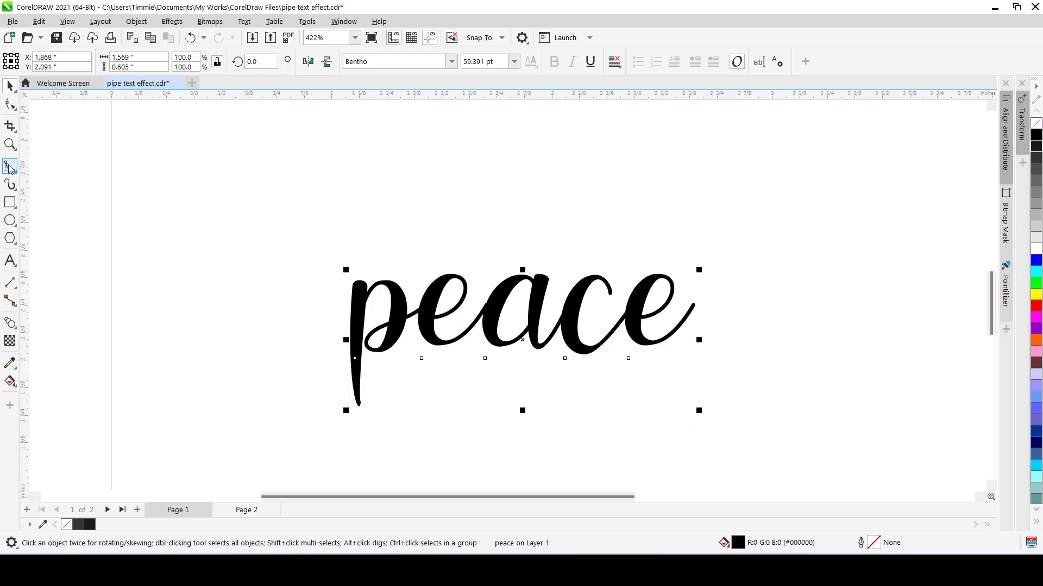
{"action": "left_click", "coordinate": [9, 168]}
{"action": "scroll", "coordinate": [354, 402], "scroll_direction": "up", "scroll_amount": 2}
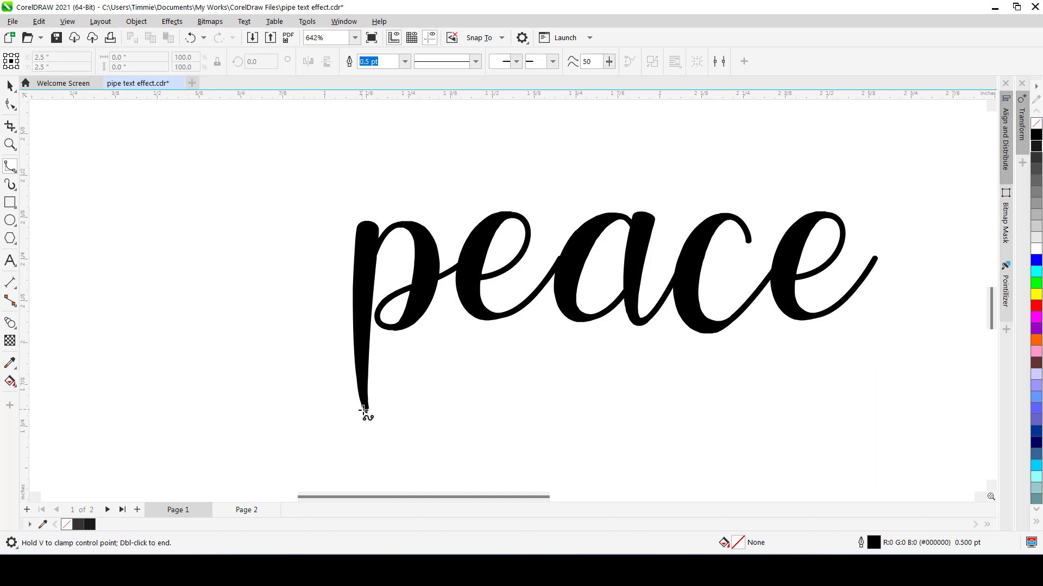
{"action": "left_click", "coordinate": [365, 411]}
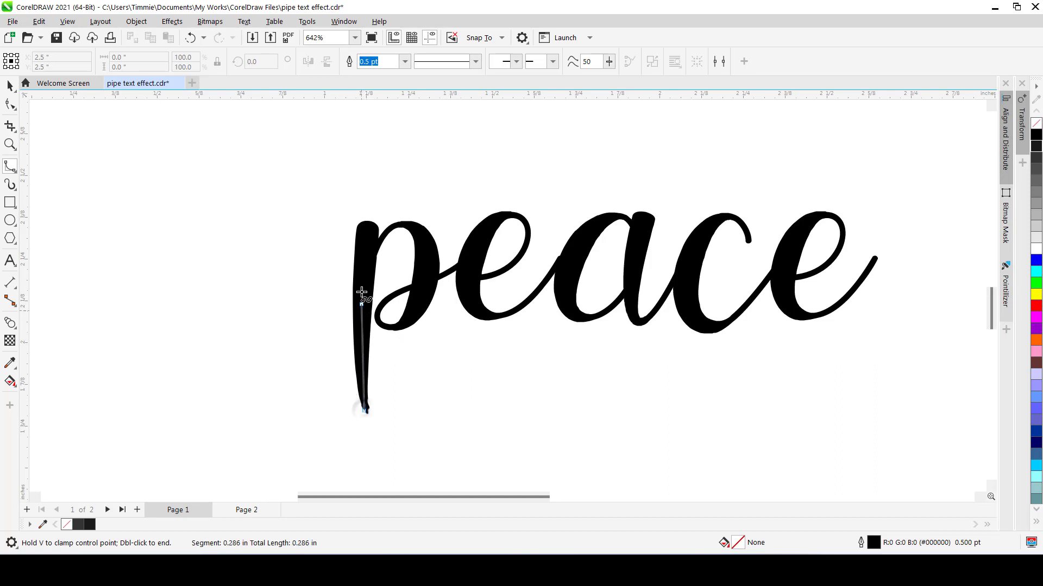
{"action": "left_click", "coordinate": [361, 225]}
{"action": "left_click", "coordinate": [369, 215]}
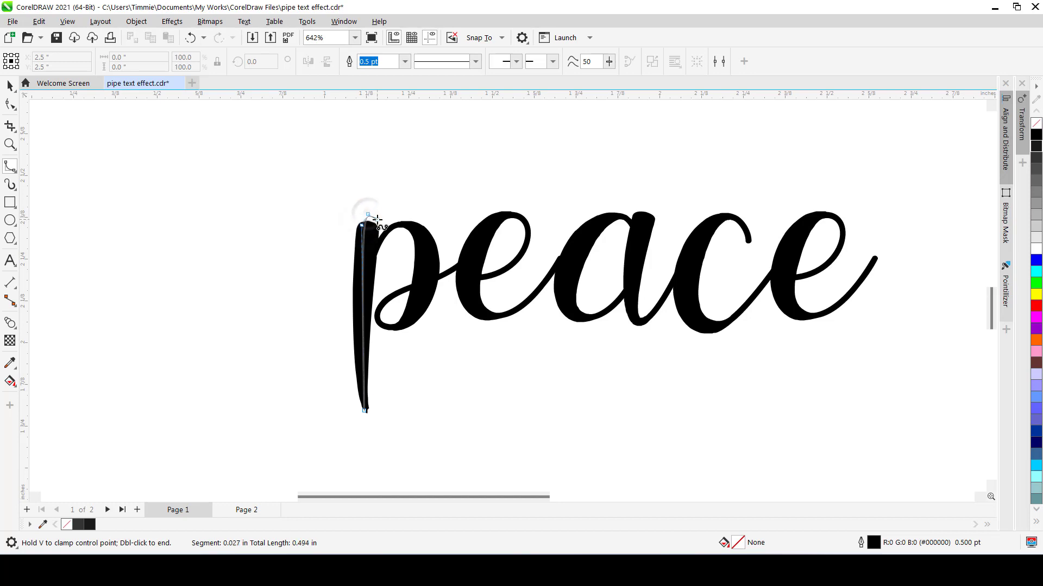
{"action": "key", "text": "BackSpace"}
{"action": "key", "text": "BackSpace"}
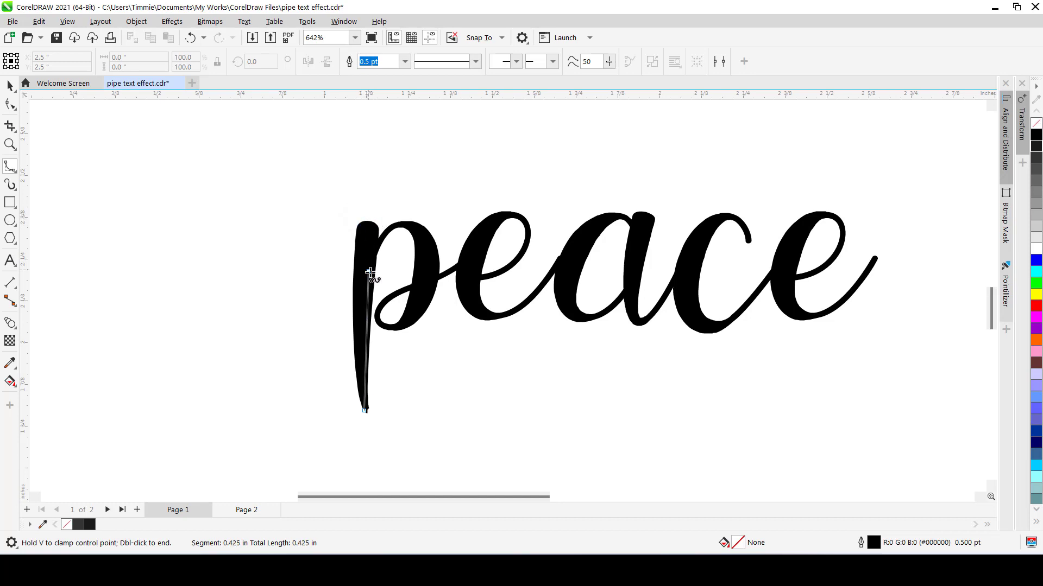
{"action": "left_click", "coordinate": [373, 216]}
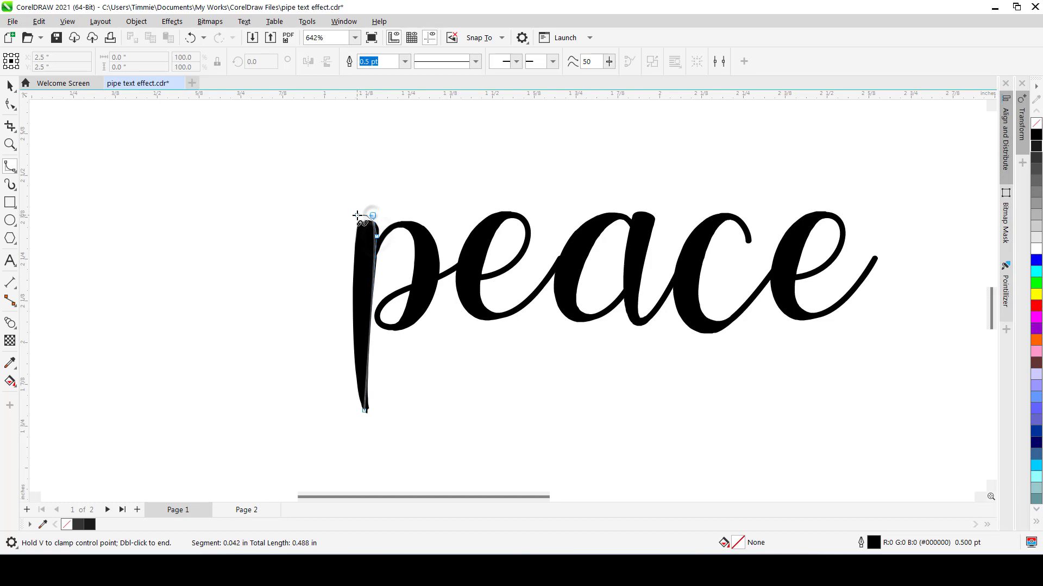
{"action": "left_click", "coordinate": [357, 215]}
{"action": "left_click", "coordinate": [361, 251]}
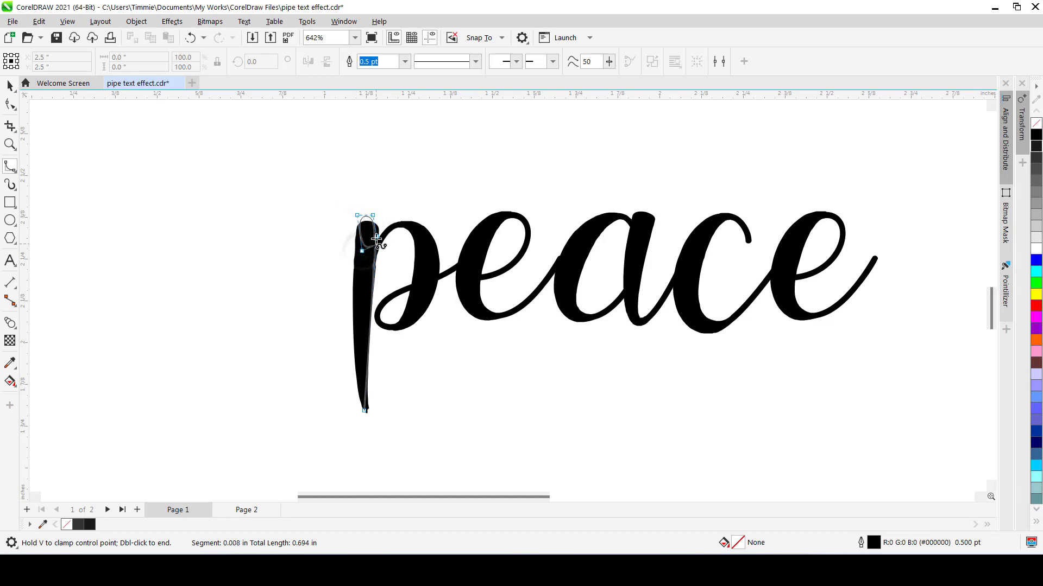
{"action": "left_click", "coordinate": [396, 224]}
{"action": "left_click", "coordinate": [428, 231]}
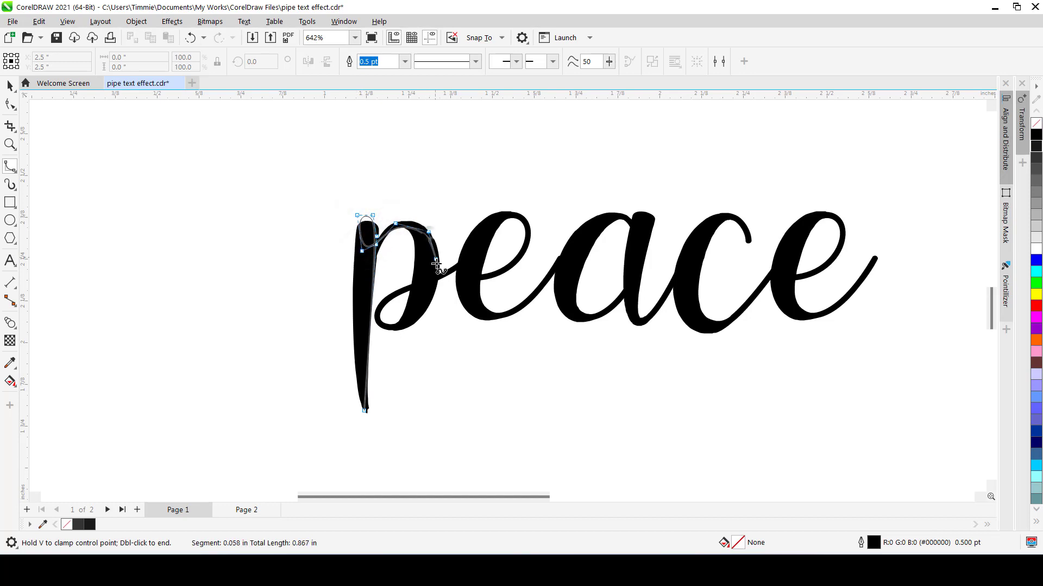
{"action": "left_click", "coordinate": [437, 265]}
{"action": "left_click", "coordinate": [423, 311]}
{"action": "left_click", "coordinate": [400, 331]}
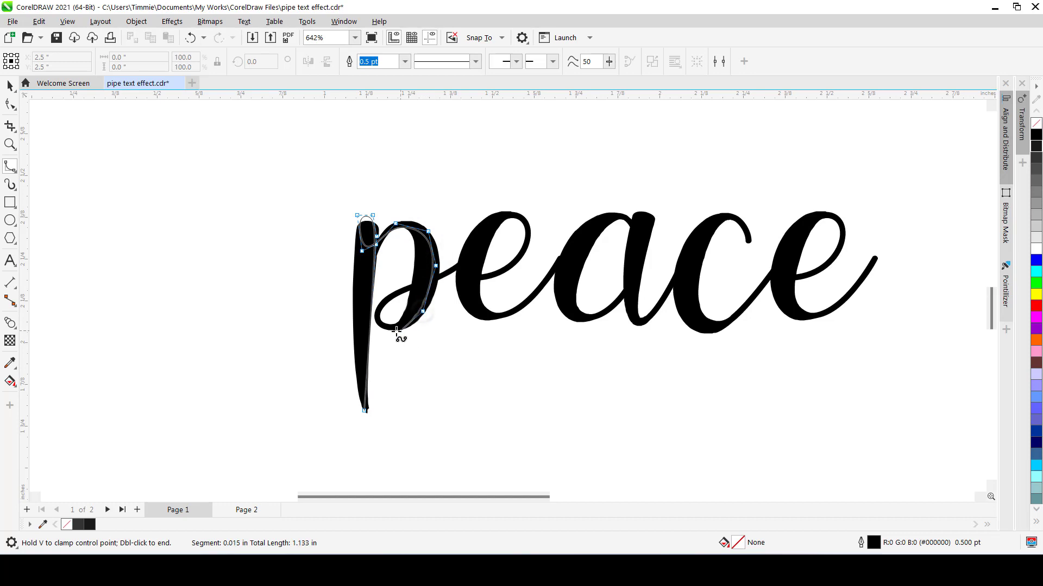
{"action": "left_click", "coordinate": [381, 331]}
{"action": "left_click", "coordinate": [374, 308]}
{"action": "left_click", "coordinate": [398, 287]}
{"action": "left_click", "coordinate": [433, 277]}
{"action": "left_click", "coordinate": [467, 272]}
{"action": "left_click", "coordinate": [479, 277]}
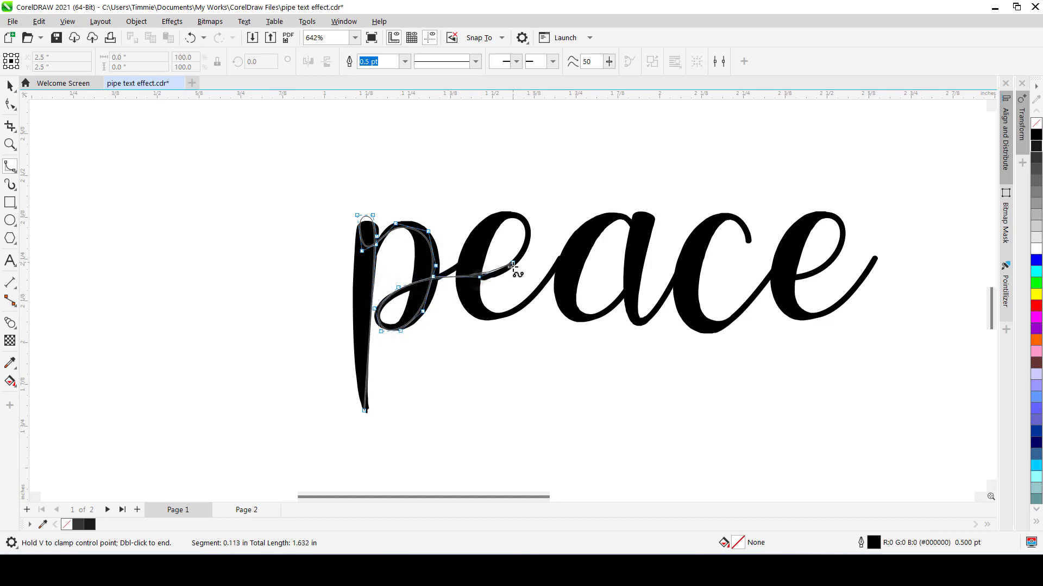
{"action": "left_click", "coordinate": [513, 267]}
{"action": "left_click", "coordinate": [531, 235]}
{"action": "left_click", "coordinate": [522, 215]}
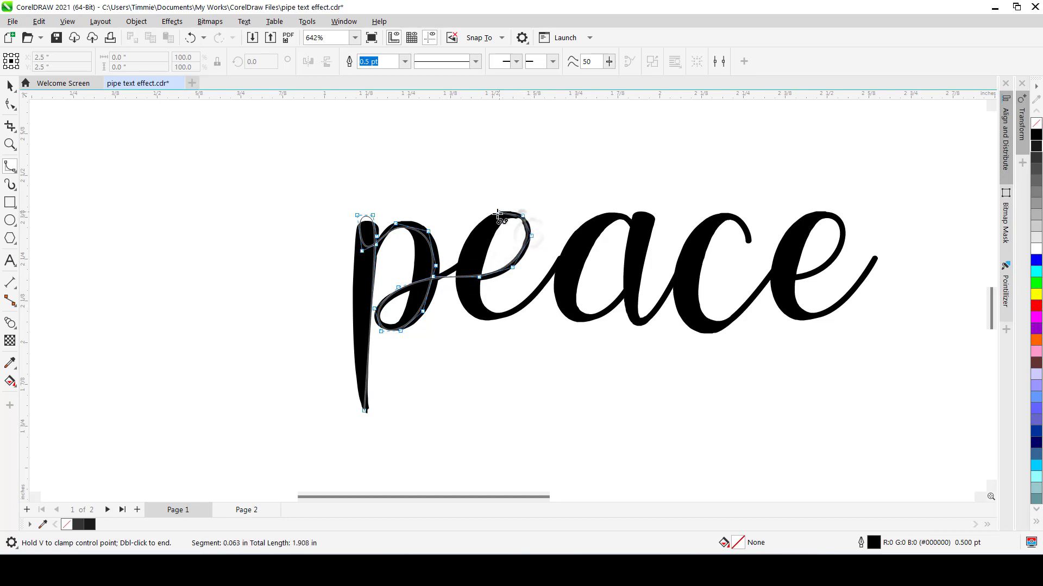
{"action": "left_click", "coordinate": [489, 216]}
{"action": "left_click", "coordinate": [471, 247]}
{"action": "left_click", "coordinate": [470, 289]}
{"action": "left_click", "coordinate": [484, 314]}
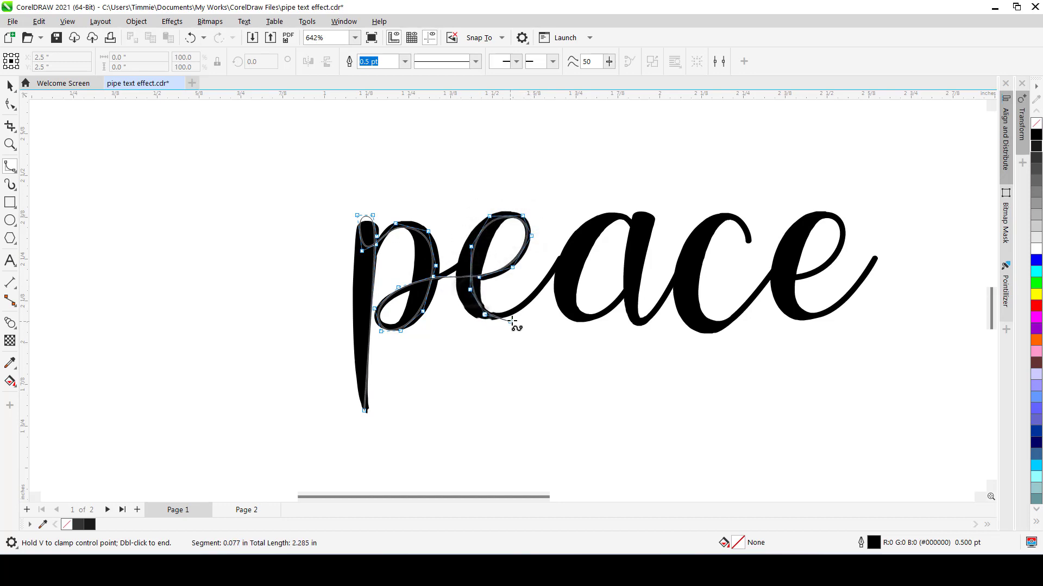
{"action": "left_click", "coordinate": [517, 311]}
{"action": "left_click", "coordinate": [548, 277]}
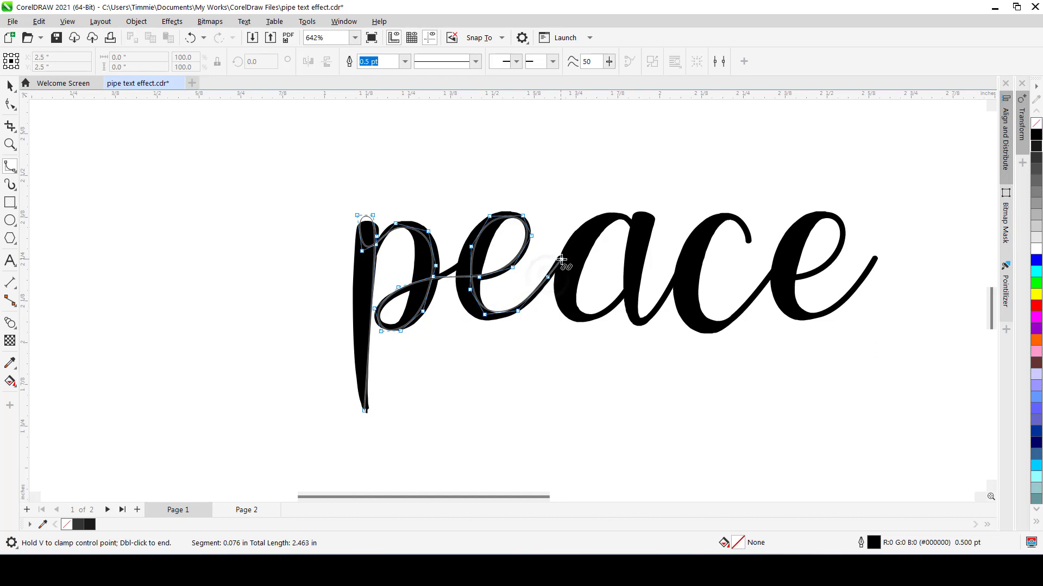
{"action": "left_click", "coordinate": [562, 260]}
{"action": "key", "text": "Return"}
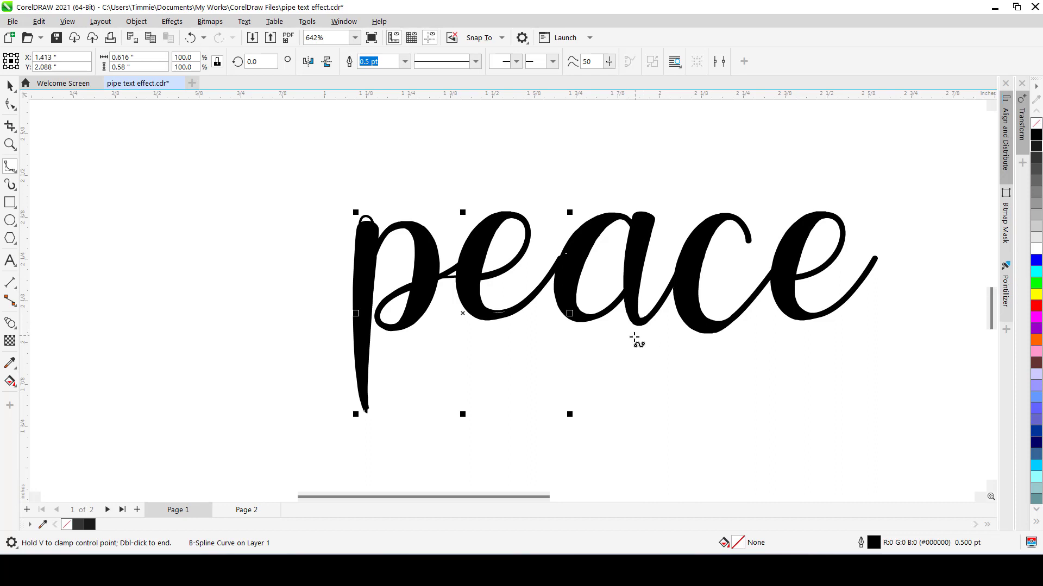
{"action": "key", "text": "ctrl+z"}
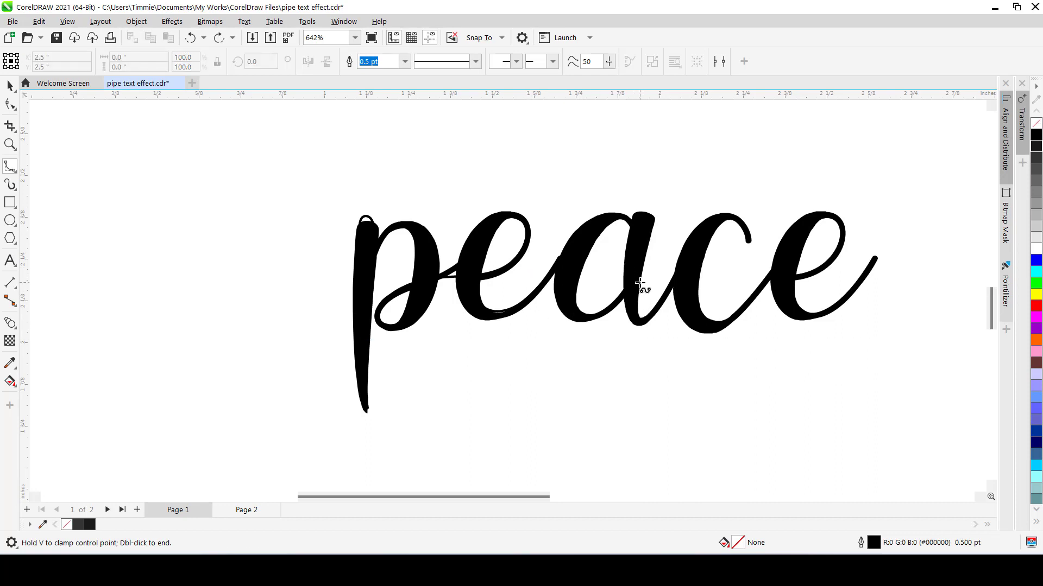
- Trace the B-spline from the top of the a, around its bowl, down its stem and toward the c
{"action": "left_click", "coordinate": [636, 227]}
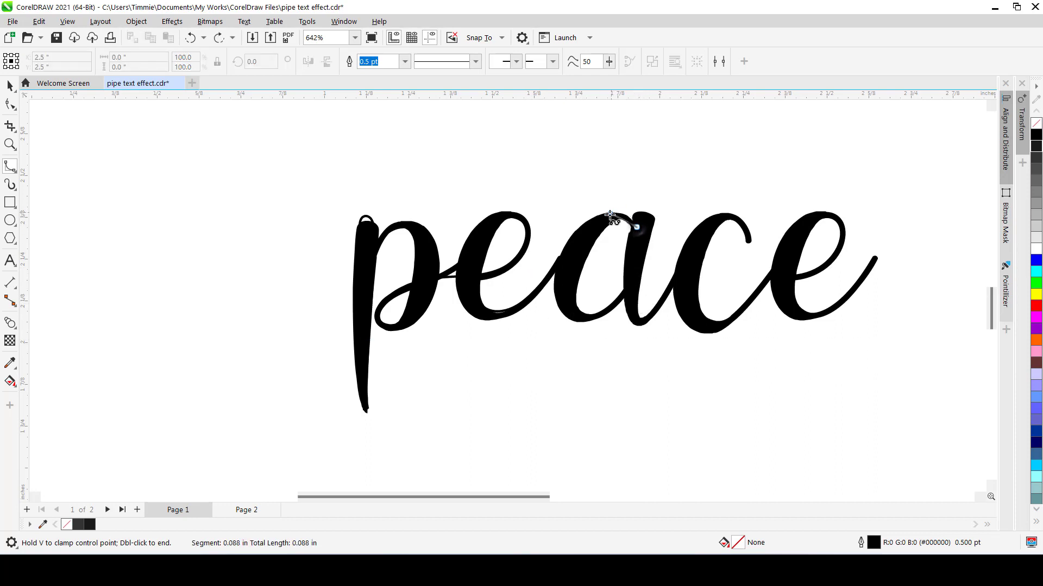
{"action": "left_click", "coordinate": [610, 215]}
{"action": "left_click", "coordinate": [570, 245]}
{"action": "left_click", "coordinate": [561, 291]}
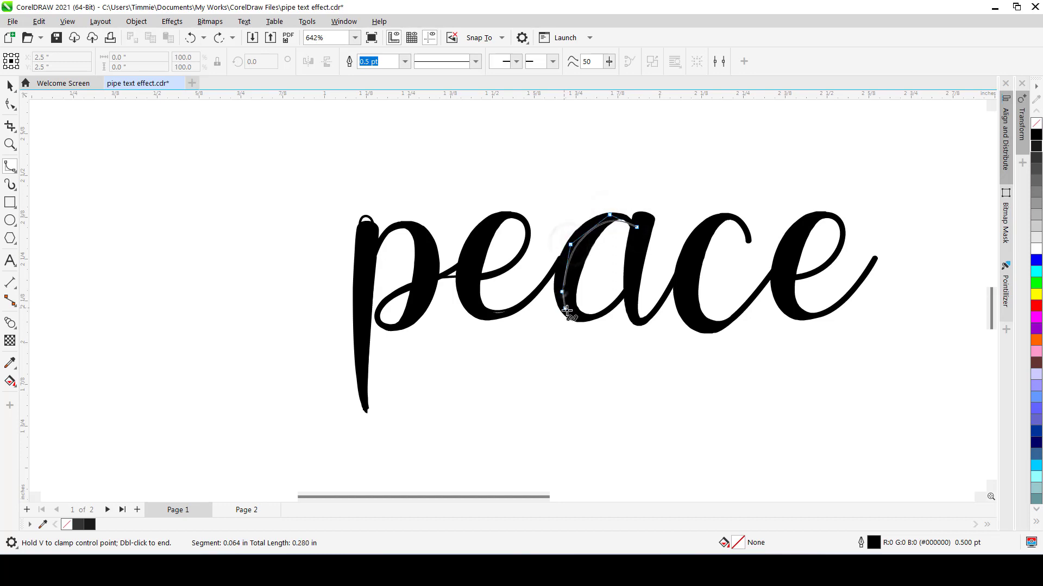
{"action": "left_click", "coordinate": [572, 315]}
{"action": "left_click", "coordinate": [592, 319]}
{"action": "left_click", "coordinate": [628, 292]}
{"action": "left_click", "coordinate": [633, 284]}
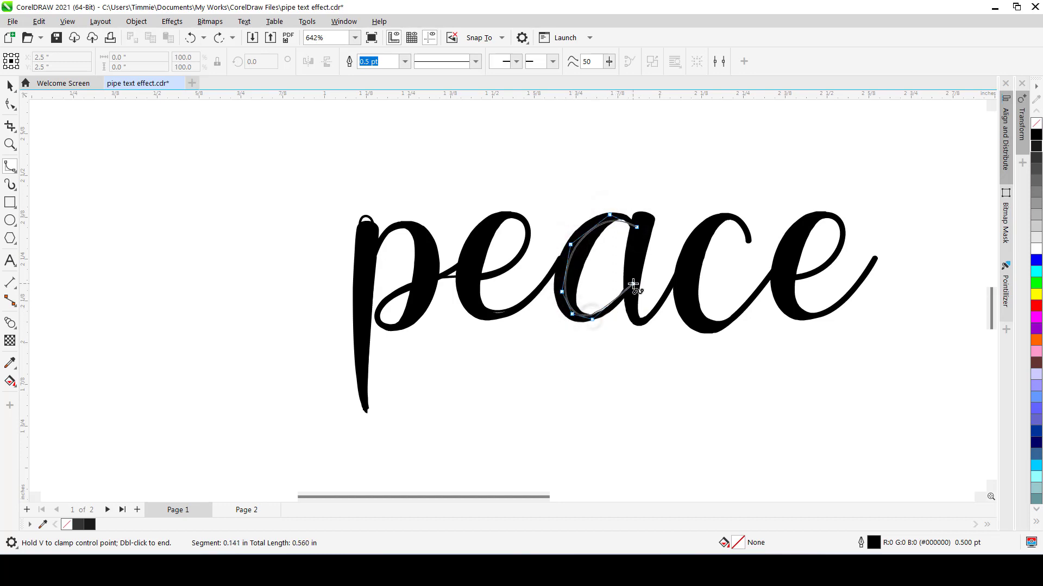
{"action": "left_click", "coordinate": [655, 212]}
{"action": "left_click", "coordinate": [634, 212]}
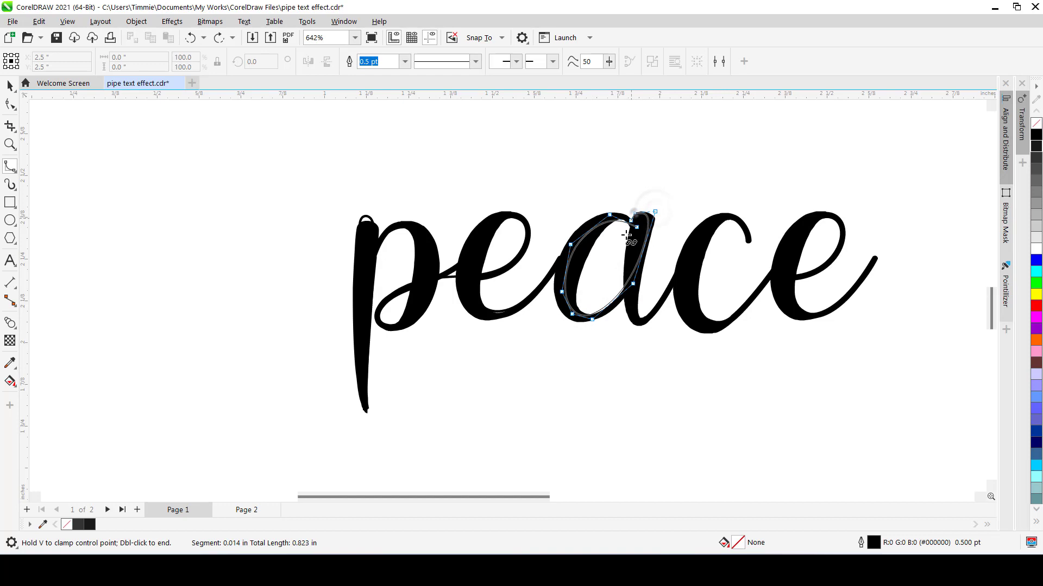
{"action": "left_click", "coordinate": [628, 257]}
{"action": "left_click", "coordinate": [631, 313]}
{"action": "left_click", "coordinate": [637, 324]}
{"action": "left_click", "coordinate": [649, 317]}
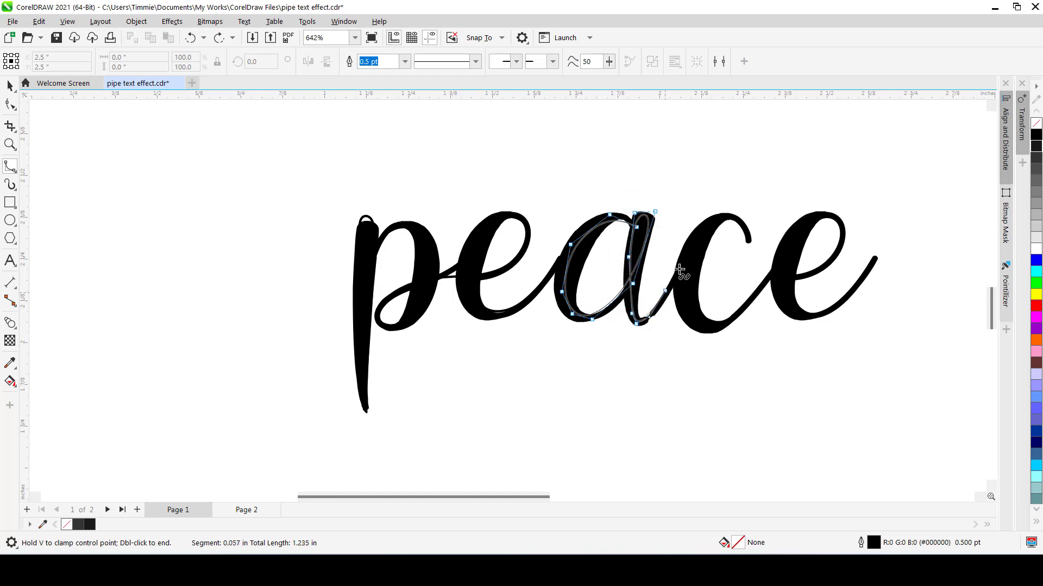
{"action": "left_click", "coordinate": [682, 263]}
- Continue the curve around the c's top curl, down its back and along its bottom
{"action": "left_click", "coordinate": [725, 224]}
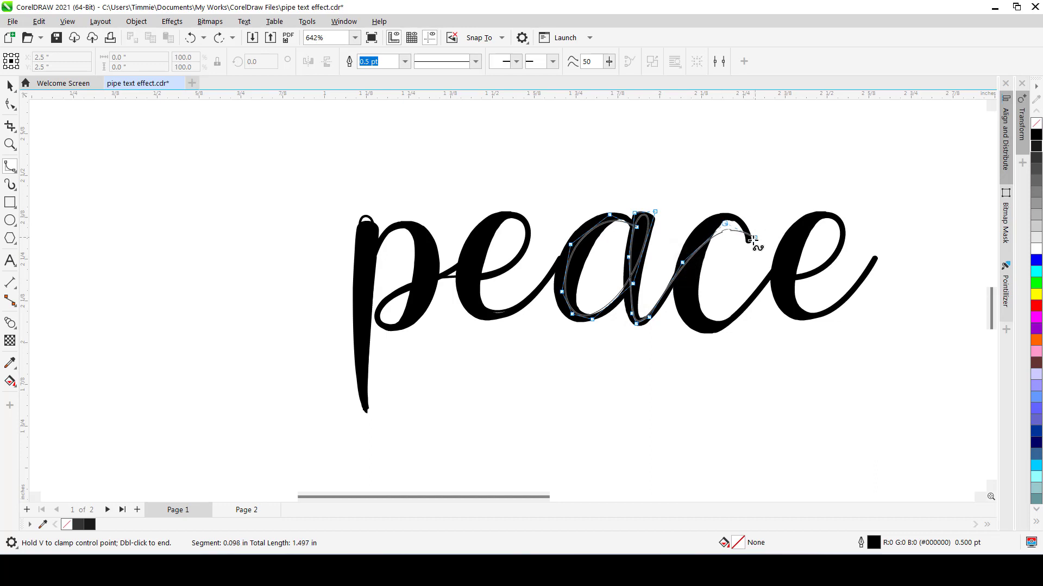
{"action": "left_click", "coordinate": [745, 239]}
{"action": "left_click", "coordinate": [756, 234]}
{"action": "left_click", "coordinate": [732, 217]}
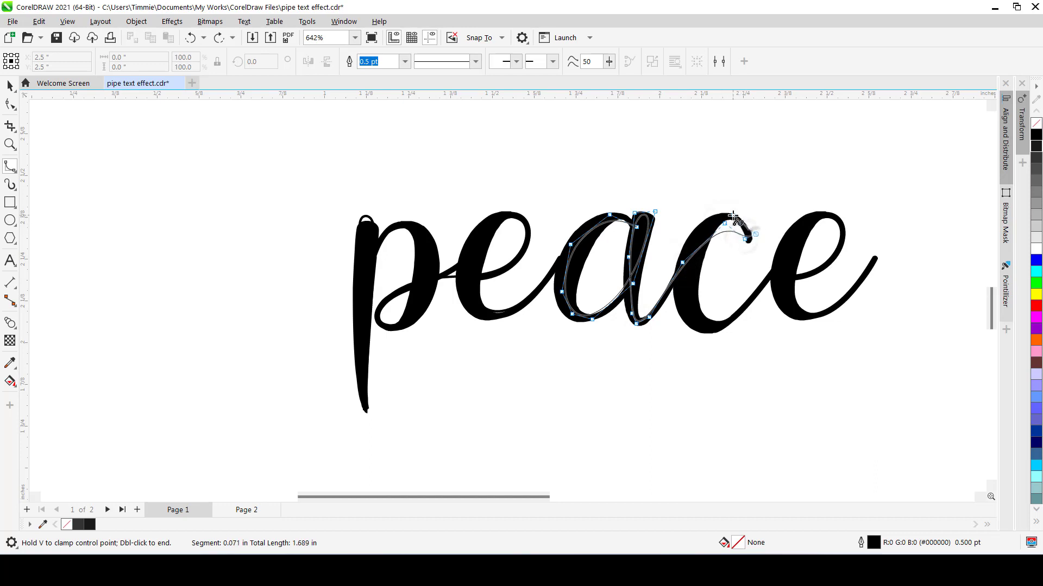
{"action": "left_click", "coordinate": [697, 236]}
{"action": "left_click", "coordinate": [680, 282]}
{"action": "left_click", "coordinate": [692, 329]}
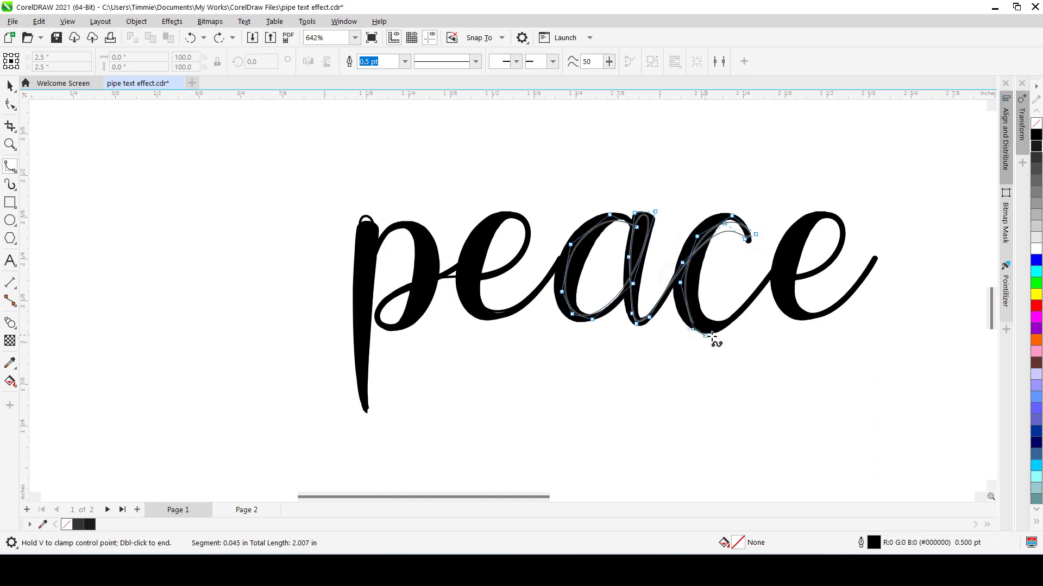
{"action": "left_click", "coordinate": [721, 332]}
- Carry the curve around the final e and up its tail, then finish it
{"action": "left_click", "coordinate": [769, 288]}
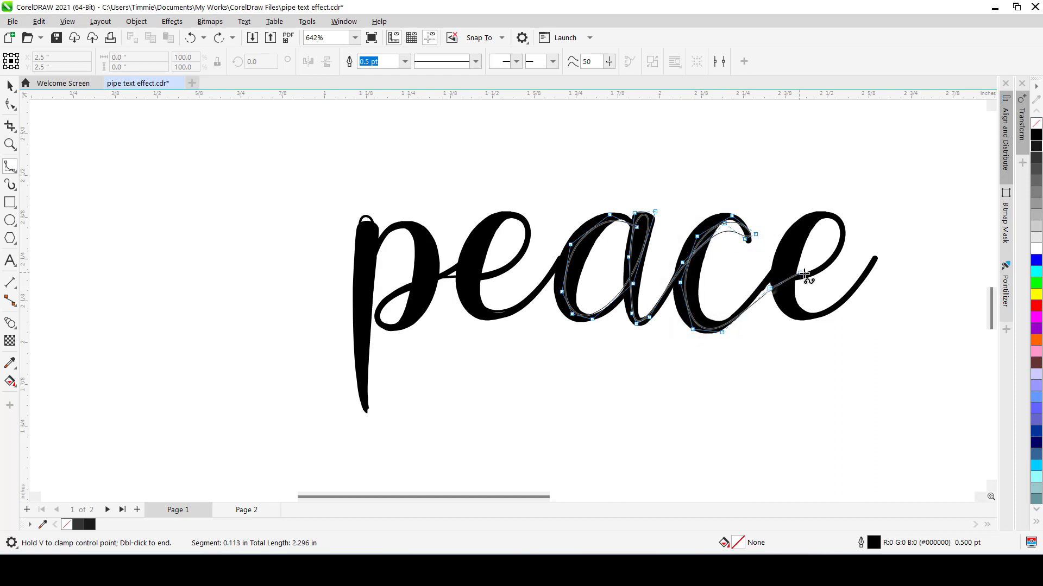
{"action": "left_click", "coordinate": [804, 274]}
{"action": "left_click", "coordinate": [836, 260]}
{"action": "left_click", "coordinate": [850, 233]}
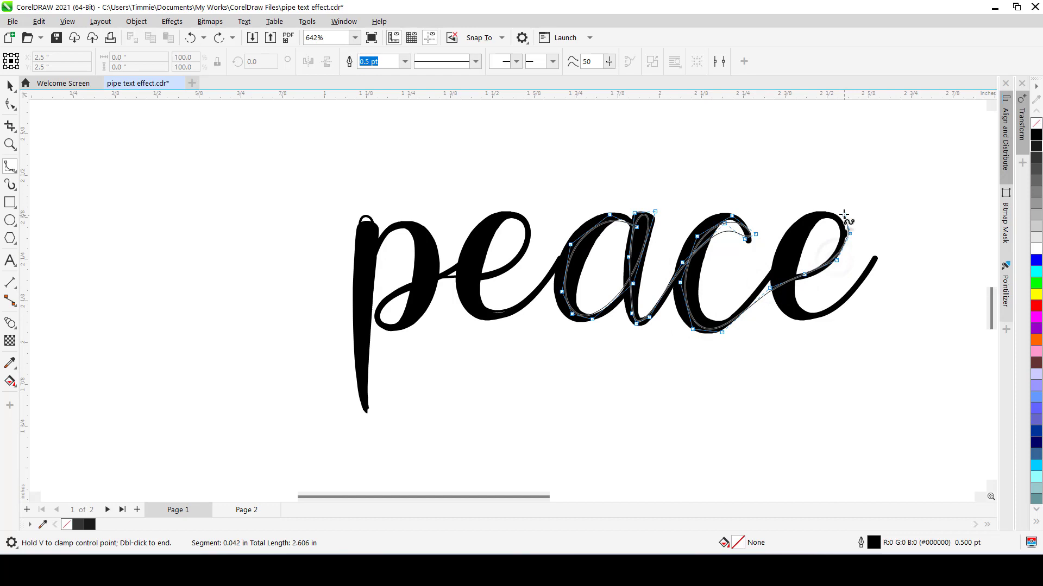
{"action": "left_click", "coordinate": [838, 211]}
{"action": "left_click", "coordinate": [790, 231]}
{"action": "left_click", "coordinate": [776, 281]}
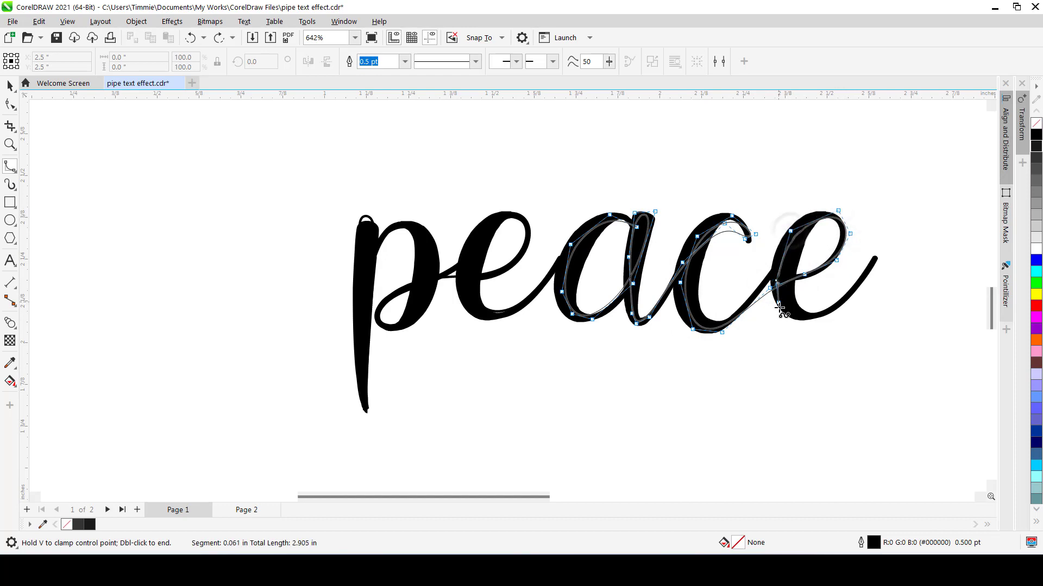
{"action": "left_click", "coordinate": [787, 317]}
{"action": "left_click", "coordinate": [826, 320]}
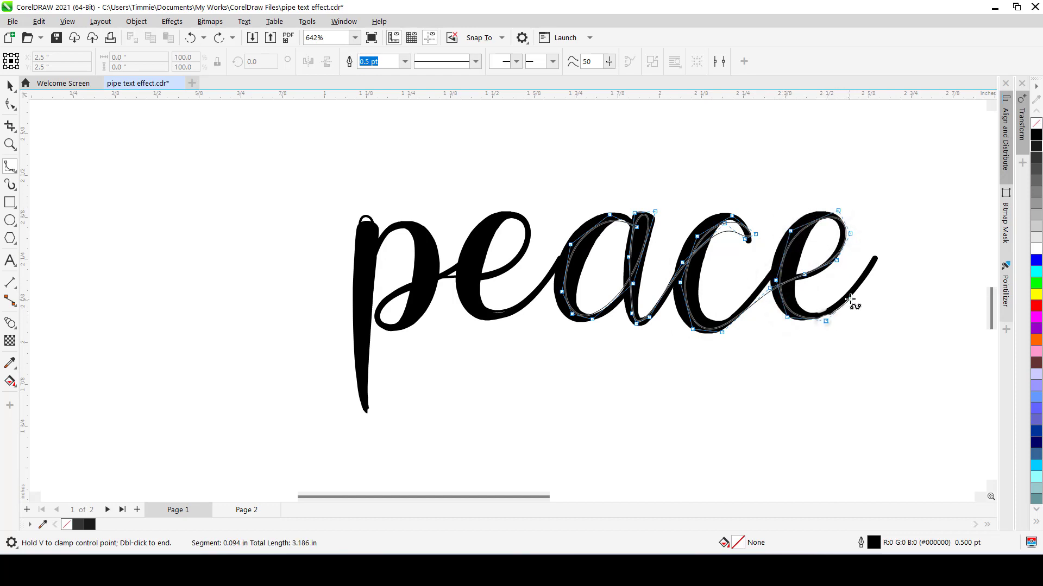
{"action": "left_click", "coordinate": [850, 299]}
{"action": "left_click", "coordinate": [868, 272]}
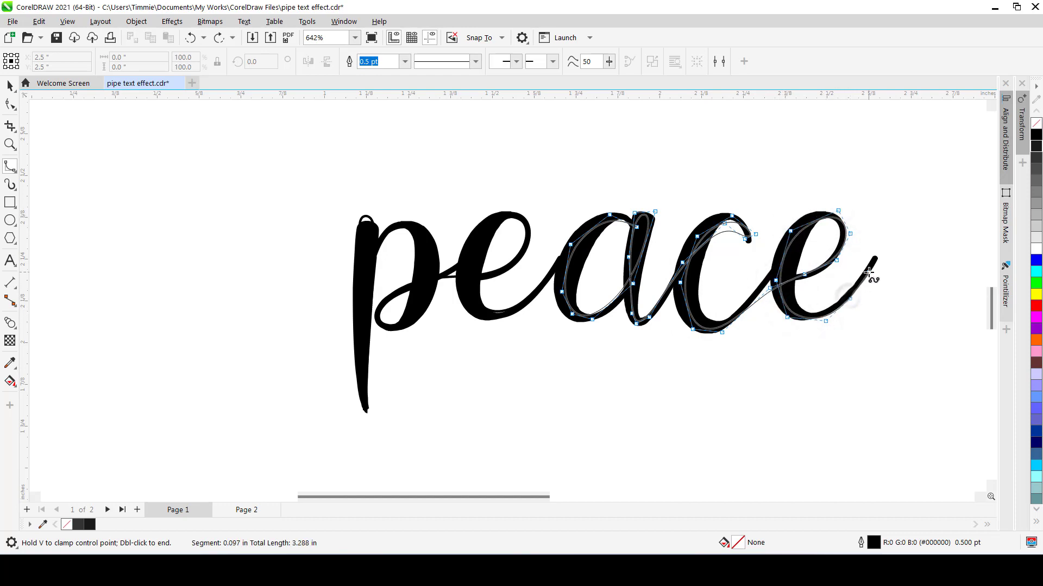
{"action": "left_click", "coordinate": [887, 239]}
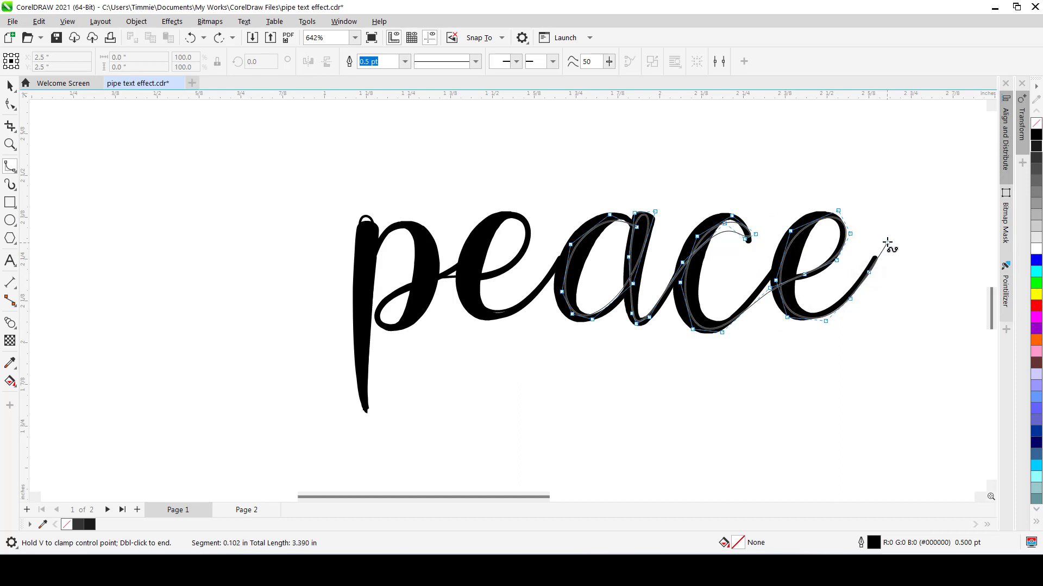
{"action": "left_click", "coordinate": [918, 212]}
{"action": "key", "text": "Return"}
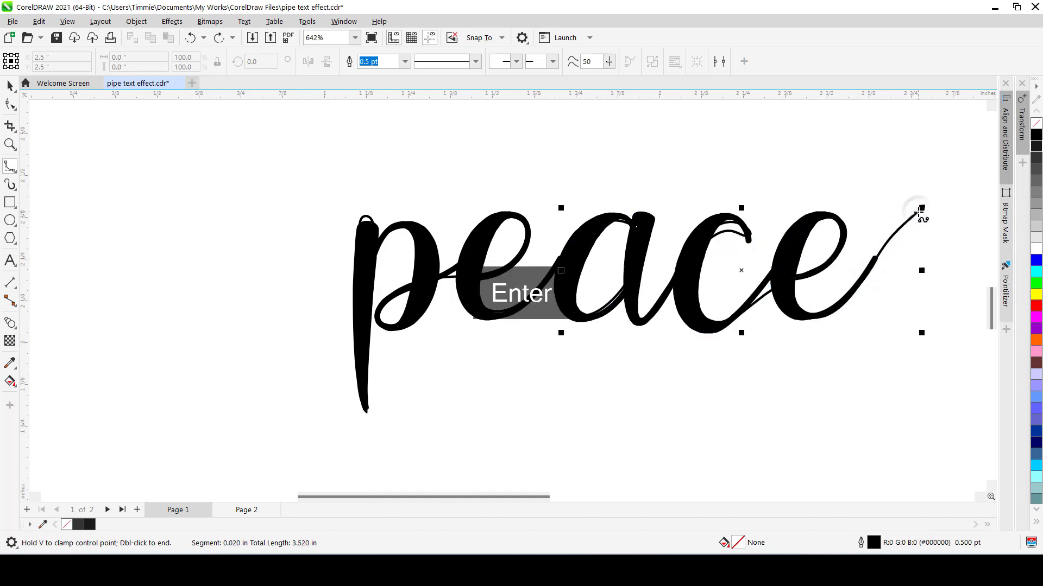
- Drag the Bentho 'peace' text up and left, clear of the traced curves
{"action": "key", "text": "space"}
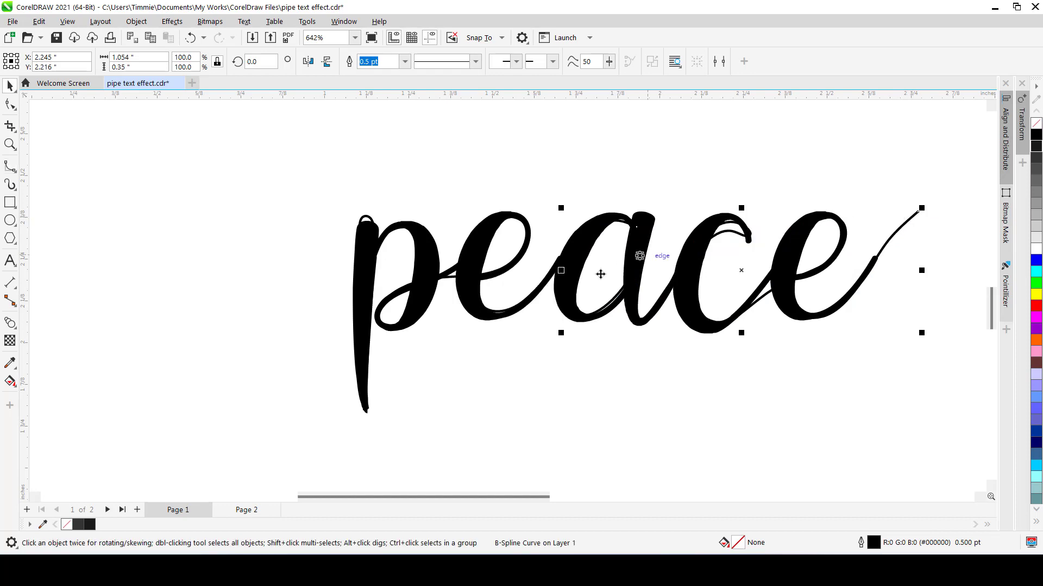
{"action": "scroll", "coordinate": [597, 275], "scroll_direction": "down", "scroll_amount": 1}
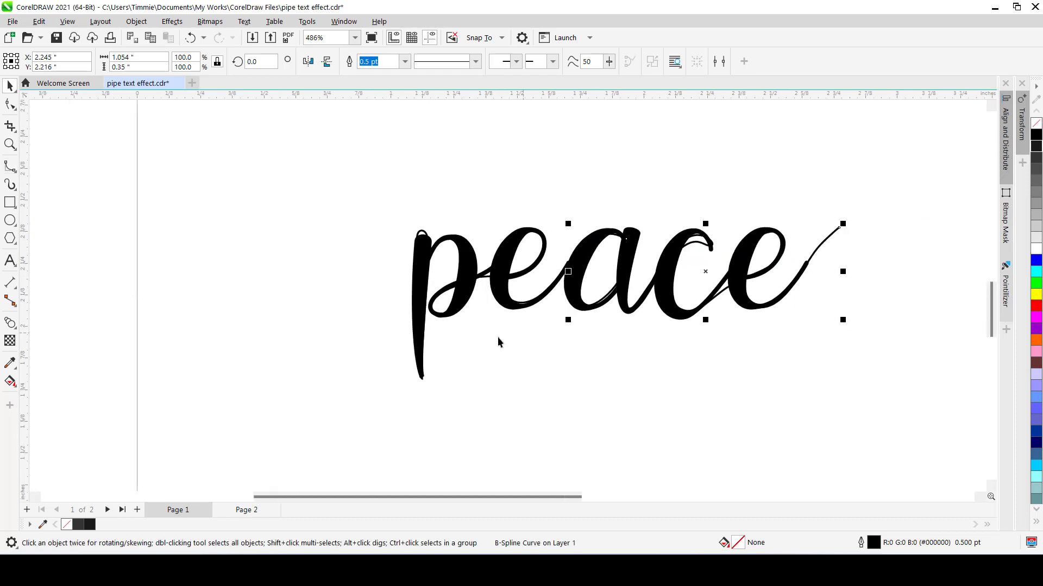
{"action": "left_click", "coordinate": [453, 315]}
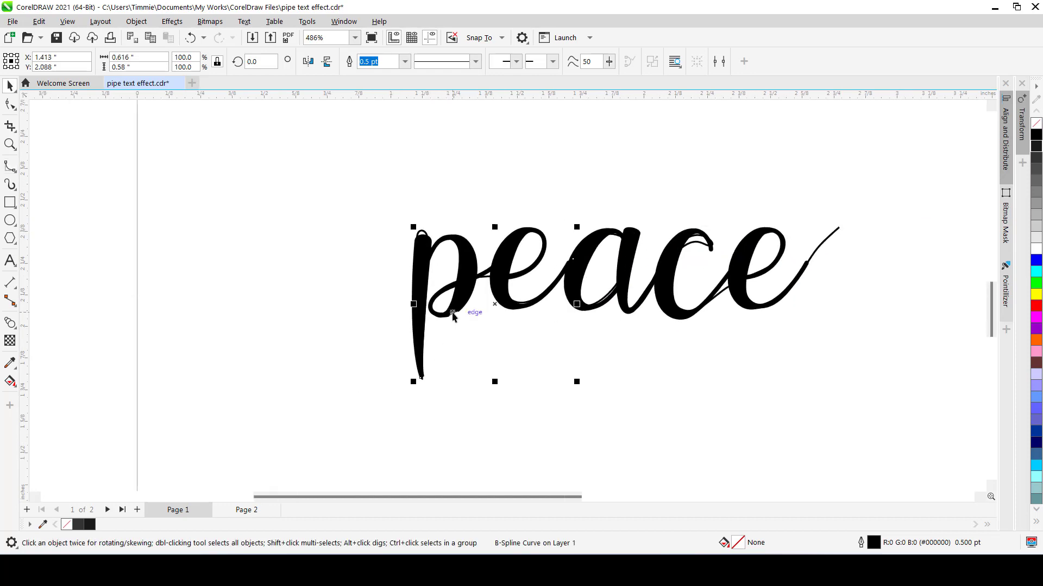
{"action": "left_click", "coordinate": [591, 312]}
{"action": "left_click", "coordinate": [608, 309]}
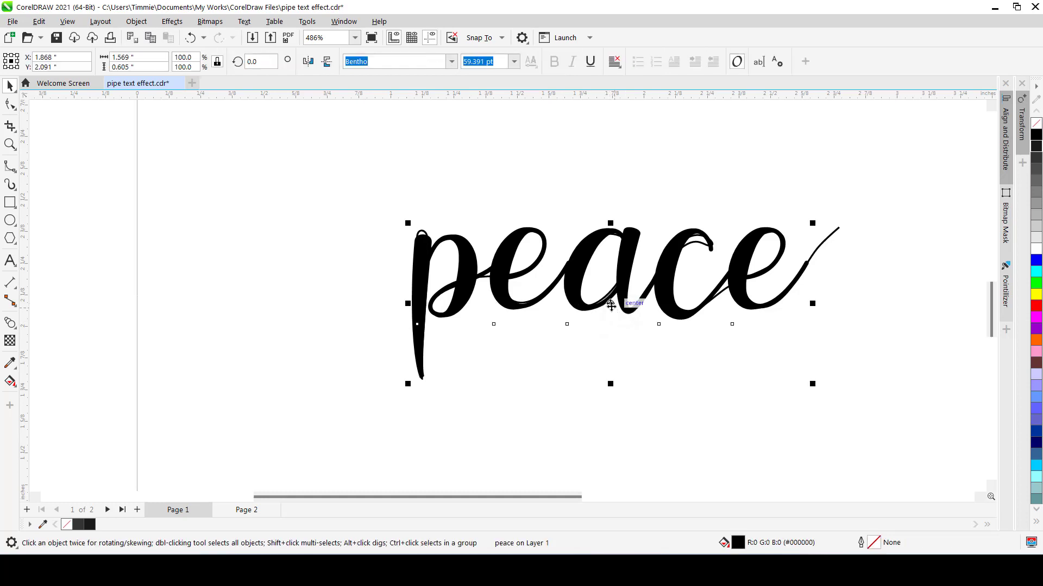
{"action": "left_click_drag", "start_coordinate": [609, 302], "coordinate": [328, 200]}
{"action": "left_click", "coordinate": [337, 275]}
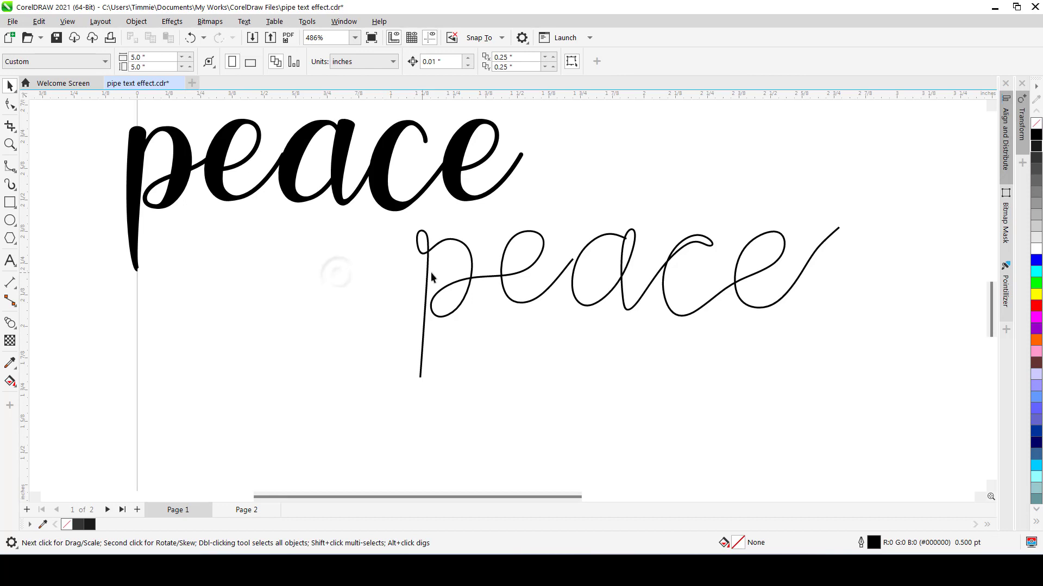
{"action": "scroll", "coordinate": [440, 266], "scroll_direction": "up", "scroll_amount": 2}
{"action": "scroll", "coordinate": [430, 254], "scroll_direction": "down", "scroll_amount": 1}
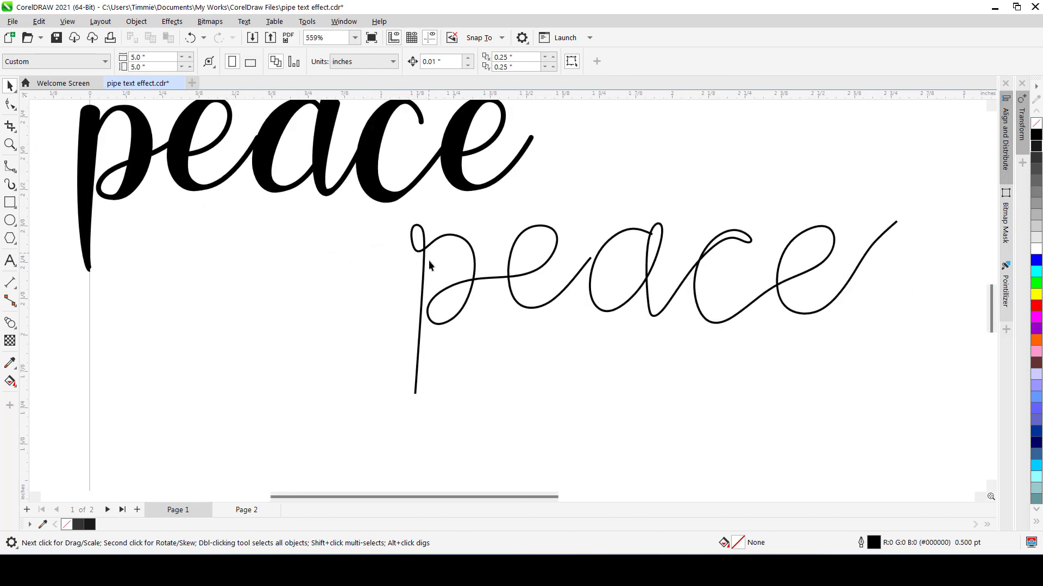
- Nudge the e-loop nodes of the pe curve slightly left with the Shape tool
{"action": "key", "text": "F10"}
{"action": "left_click", "coordinate": [476, 272]}
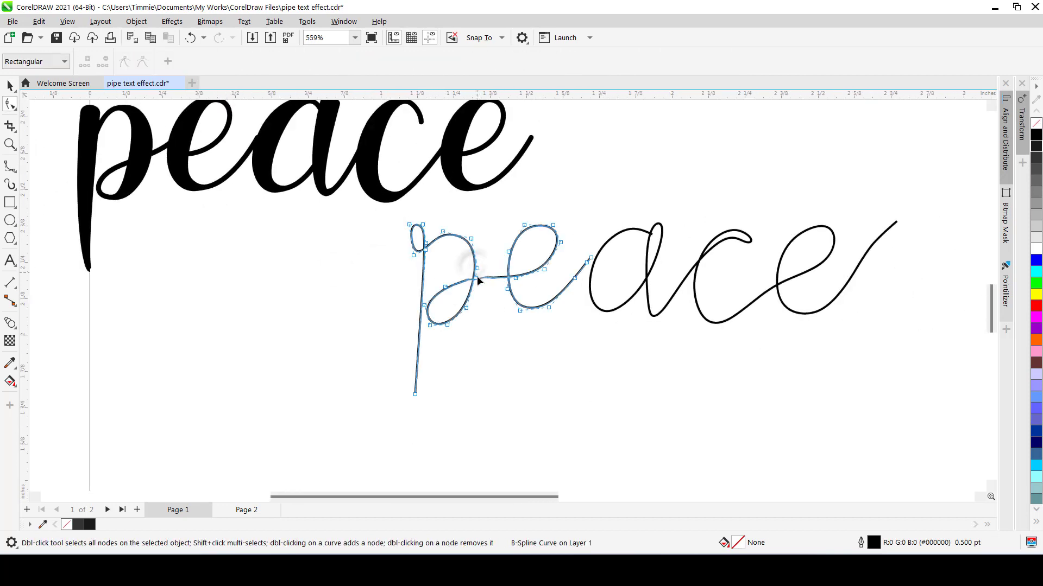
{"action": "left_click", "coordinate": [482, 275]}
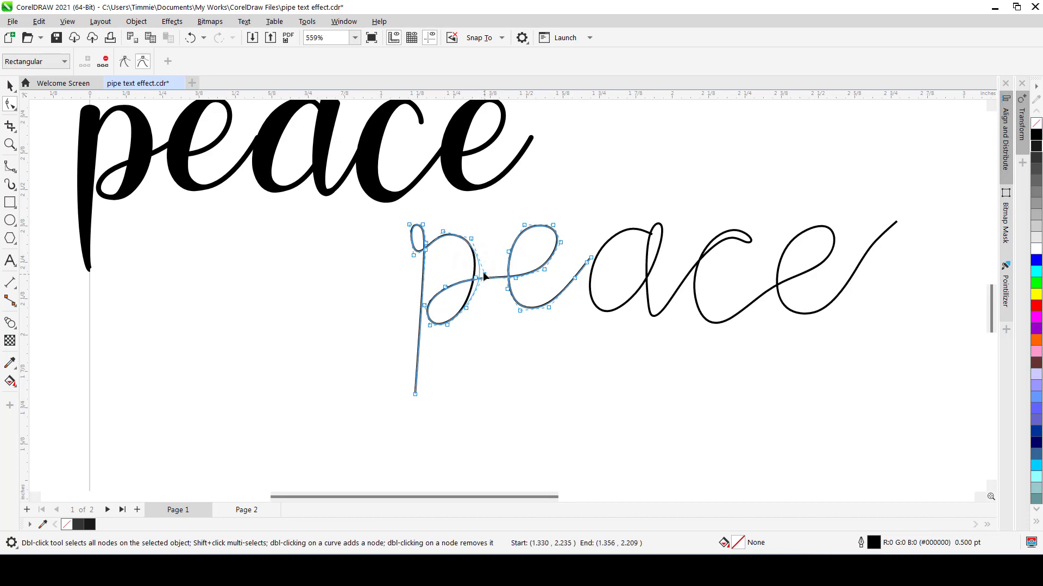
{"action": "left_click", "coordinate": [484, 272]}
{"action": "scroll", "coordinate": [484, 274], "scroll_direction": "up", "scroll_amount": 2}
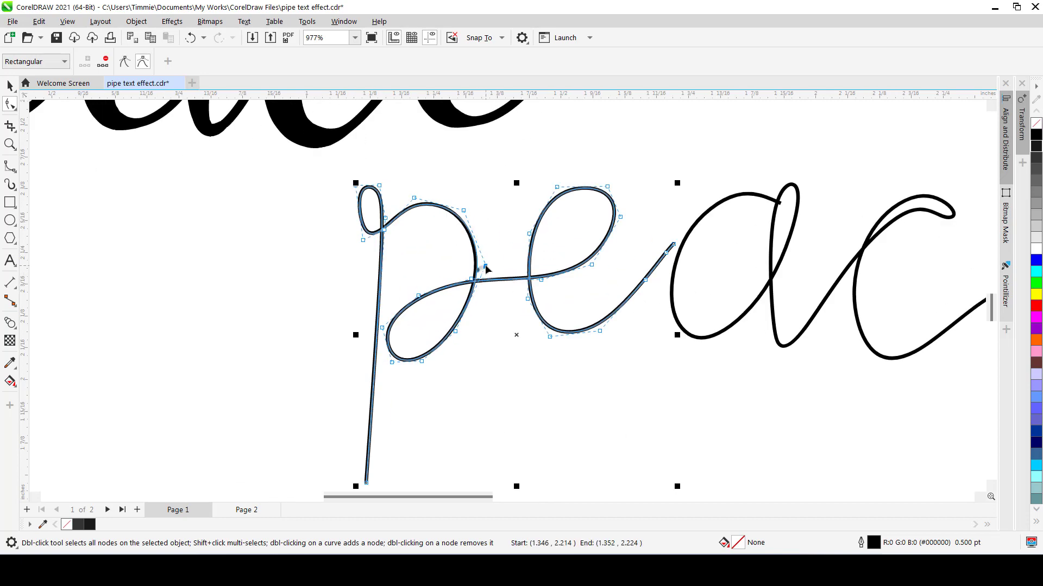
{"action": "scroll", "coordinate": [477, 284], "scroll_direction": "down", "scroll_amount": 2}
{"action": "scroll", "coordinate": [573, 295], "scroll_direction": "up", "scroll_amount": 1}
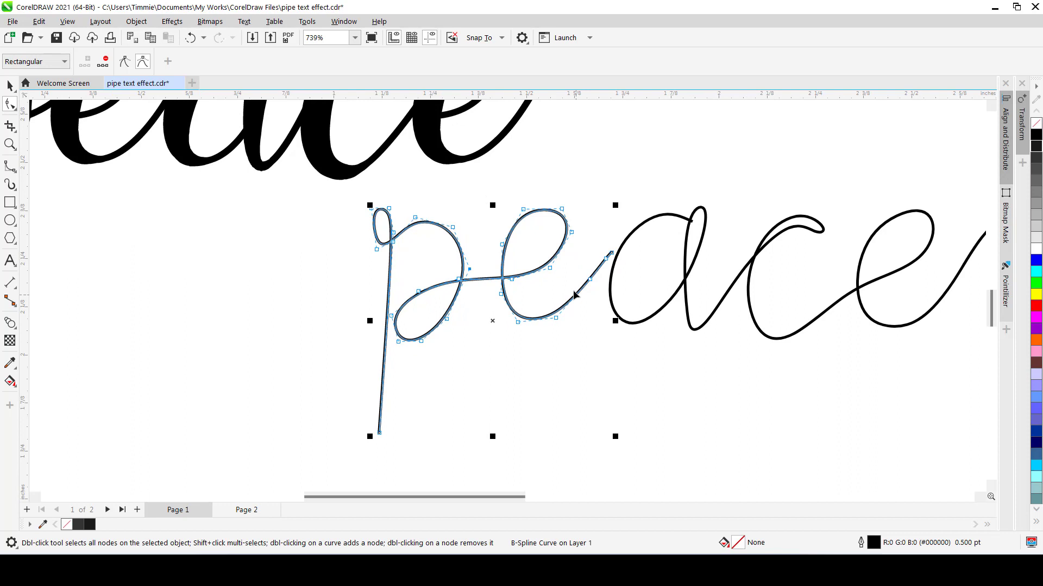
{"action": "left_click_drag", "start_coordinate": [501, 294], "coordinate": [493, 291]}
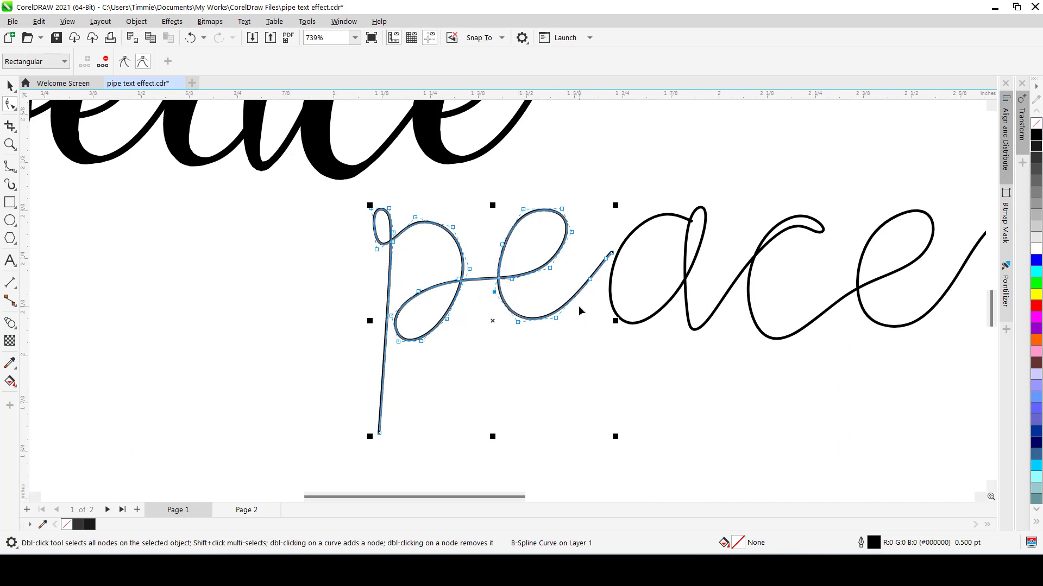
{"action": "left_click", "coordinate": [502, 244]}
{"action": "left_click_drag", "start_coordinate": [502, 245], "coordinate": [497, 249]}
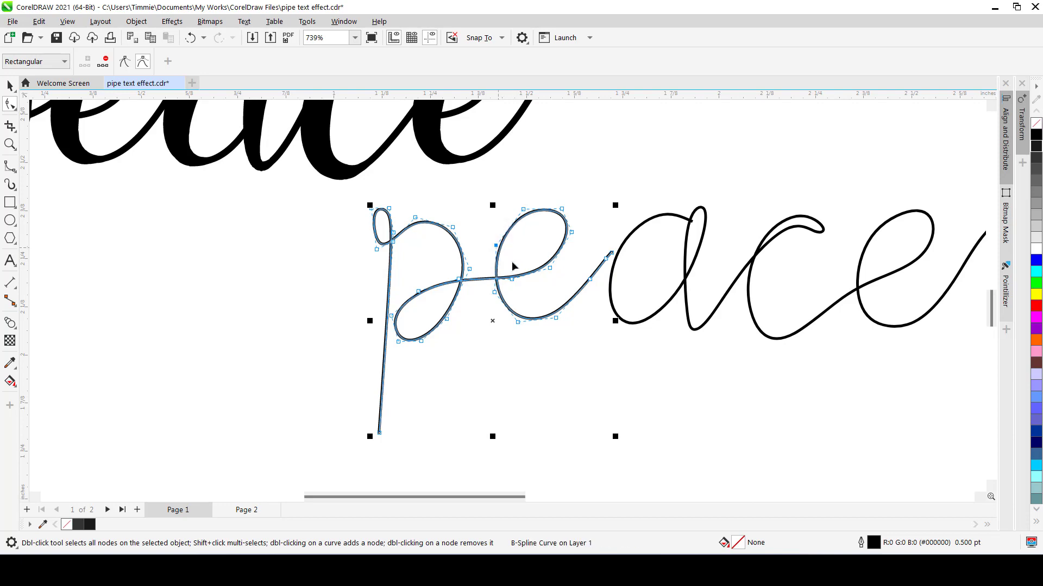
- Extend the end of the pe stroke up and right to meet the ace curve
{"action": "scroll", "coordinate": [612, 253], "scroll_direction": "up", "scroll_amount": 5}
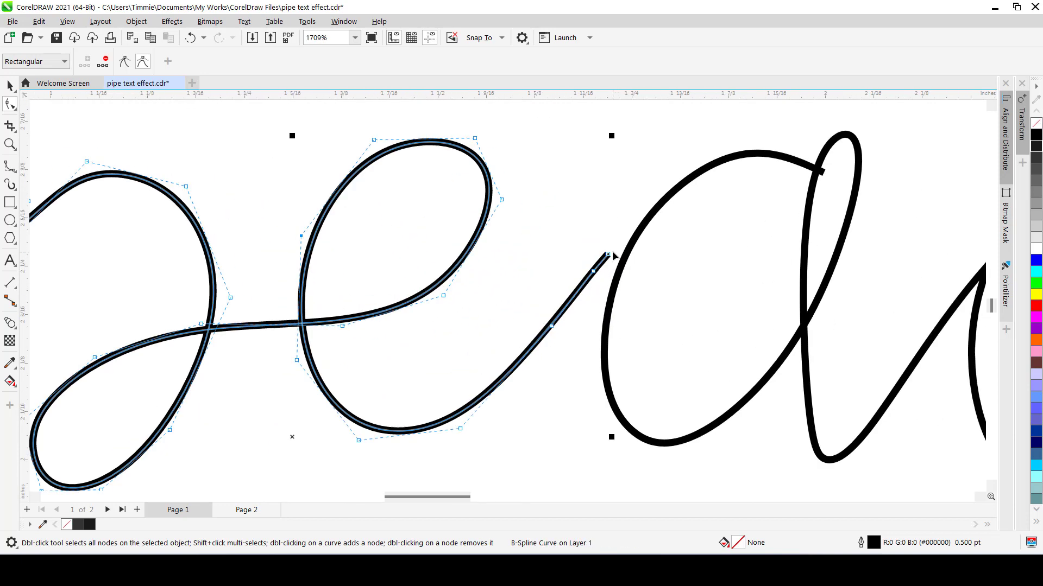
{"action": "left_click_drag", "start_coordinate": [608, 253], "coordinate": [626, 234]}
{"action": "scroll", "coordinate": [626, 249], "scroll_direction": "down", "scroll_amount": 2}
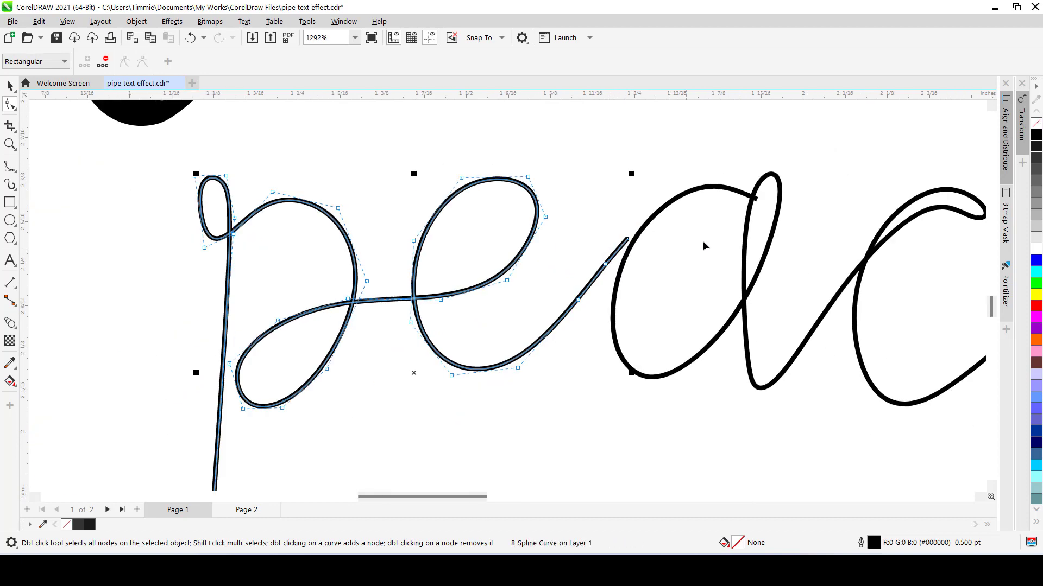
- Adjust the nodes of the a and c on the ace curve
{"action": "left_click", "coordinate": [756, 202]}
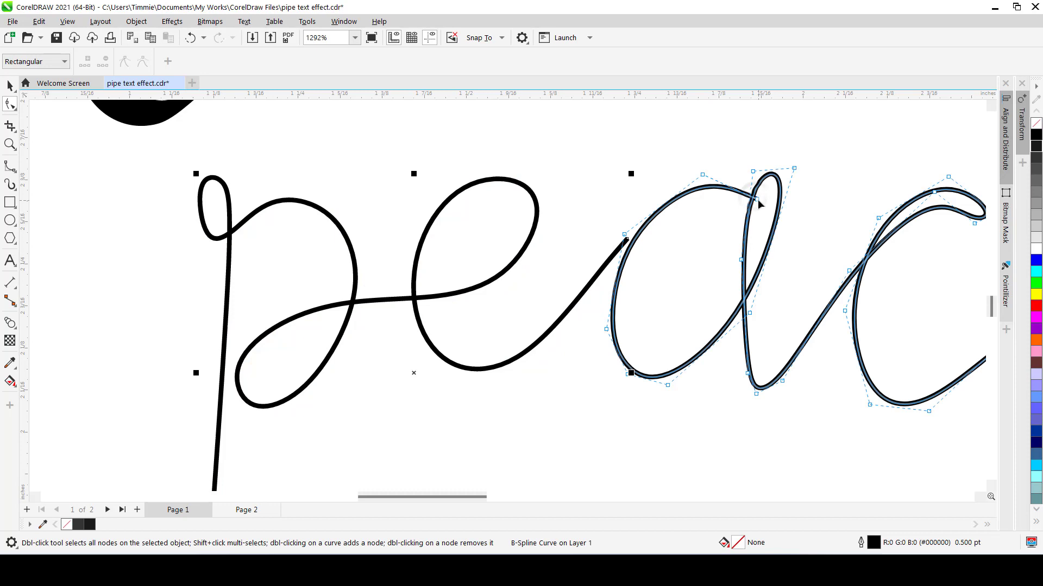
{"action": "left_click_drag", "start_coordinate": [758, 200], "coordinate": [762, 204]}
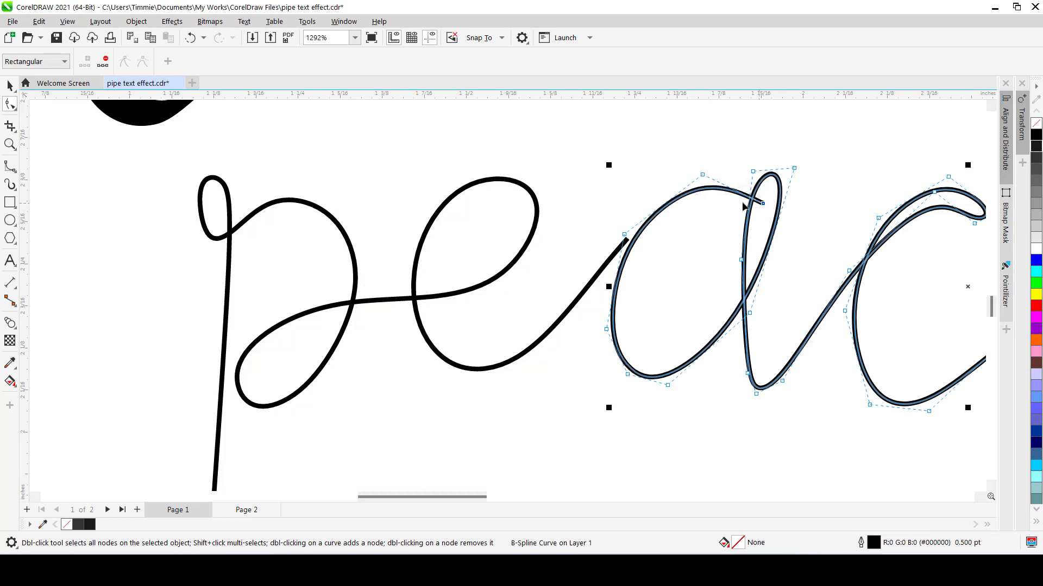
{"action": "left_click_drag", "start_coordinate": [701, 178], "coordinate": [694, 180]}
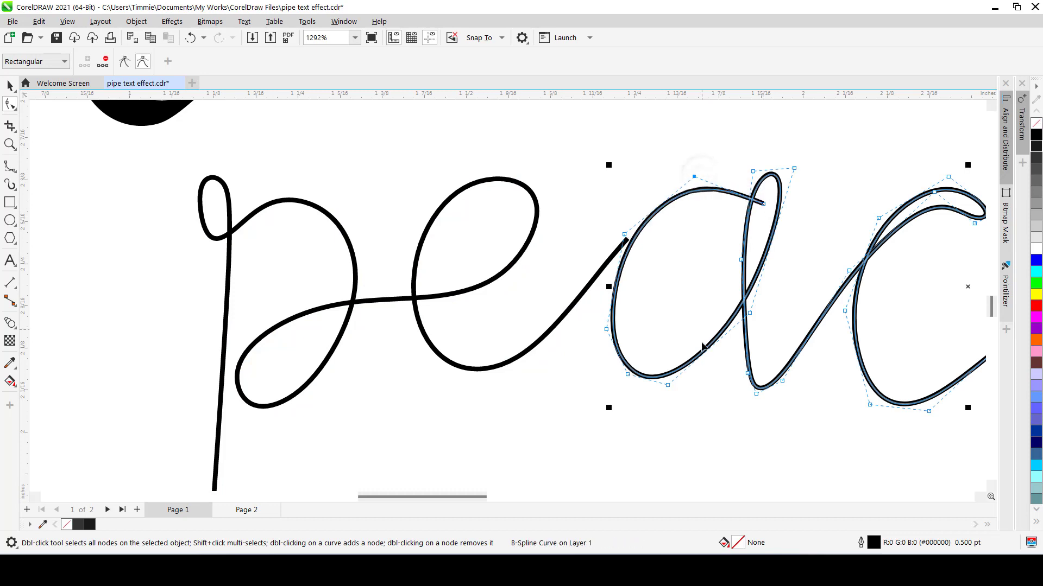
{"action": "left_click_drag", "start_coordinate": [667, 387], "coordinate": [680, 387]}
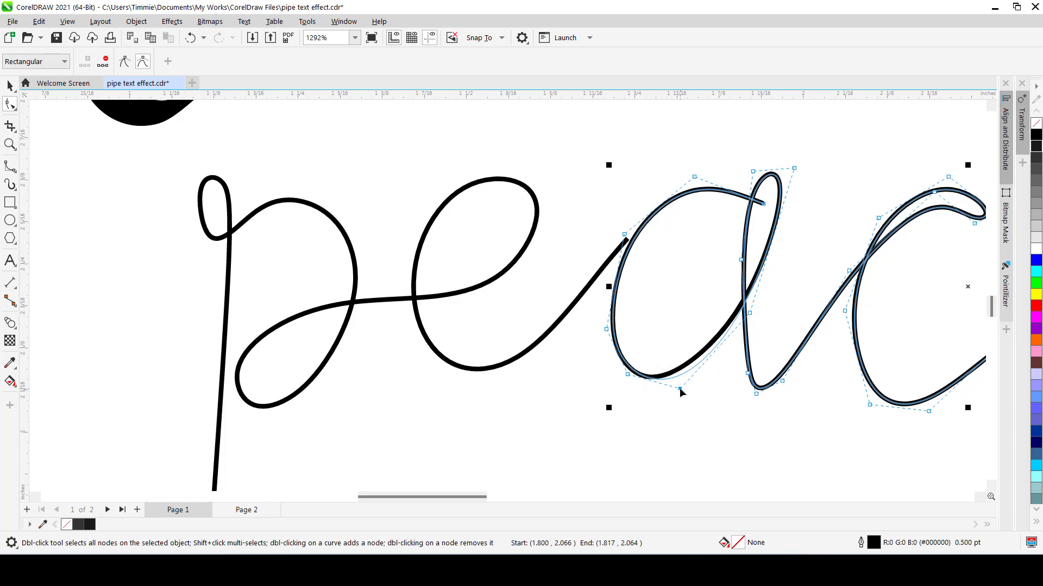
{"action": "scroll", "coordinate": [571, 333], "scroll_direction": "down", "scroll_amount": 2}
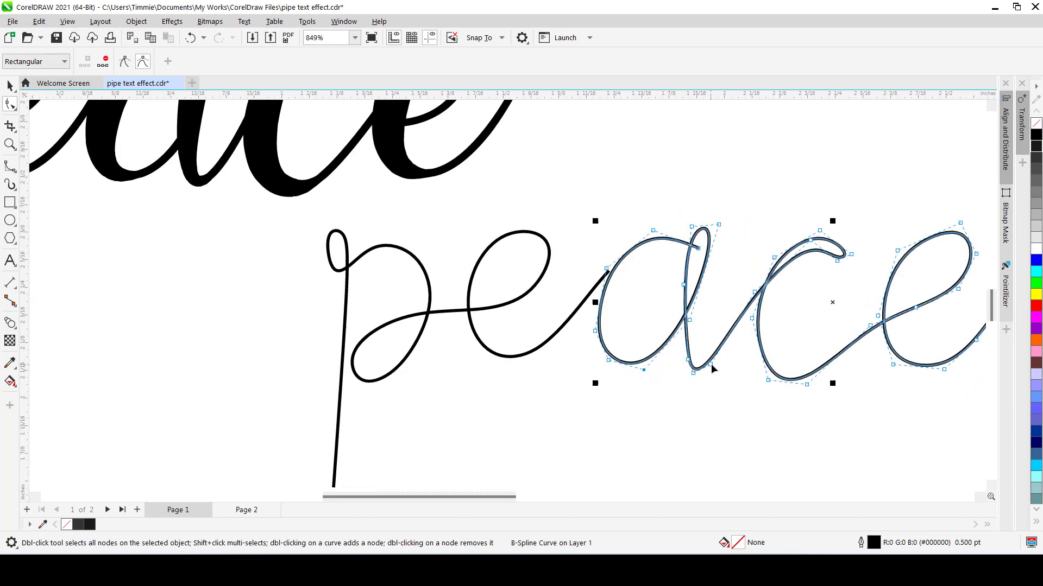
{"action": "left_click_drag", "start_coordinate": [711, 365], "coordinate": [715, 368]}
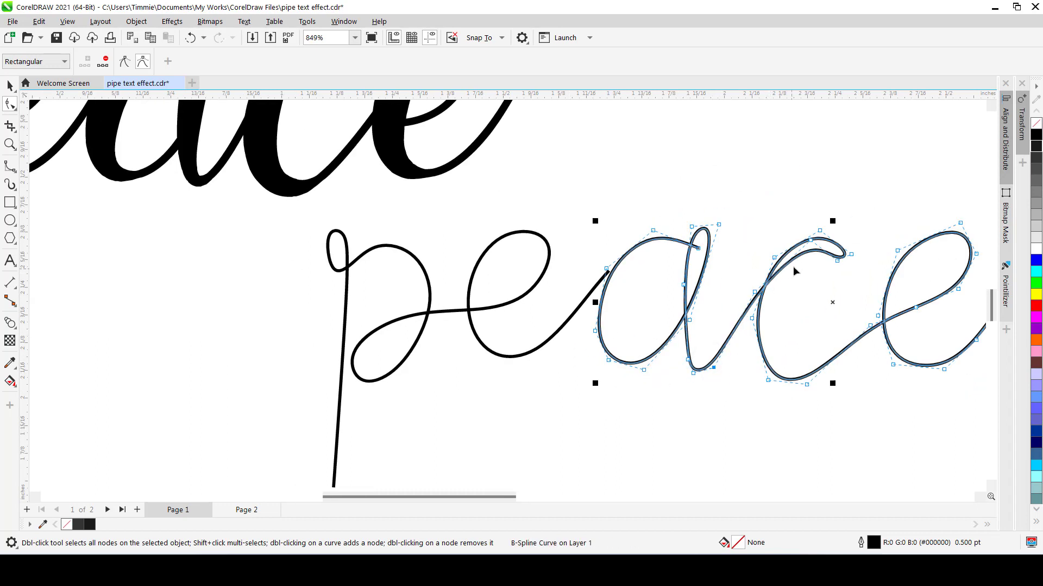
{"action": "left_click_drag", "start_coordinate": [836, 262], "coordinate": [839, 263]}
{"action": "left_click_drag", "start_coordinate": [773, 257], "coordinate": [768, 256]}
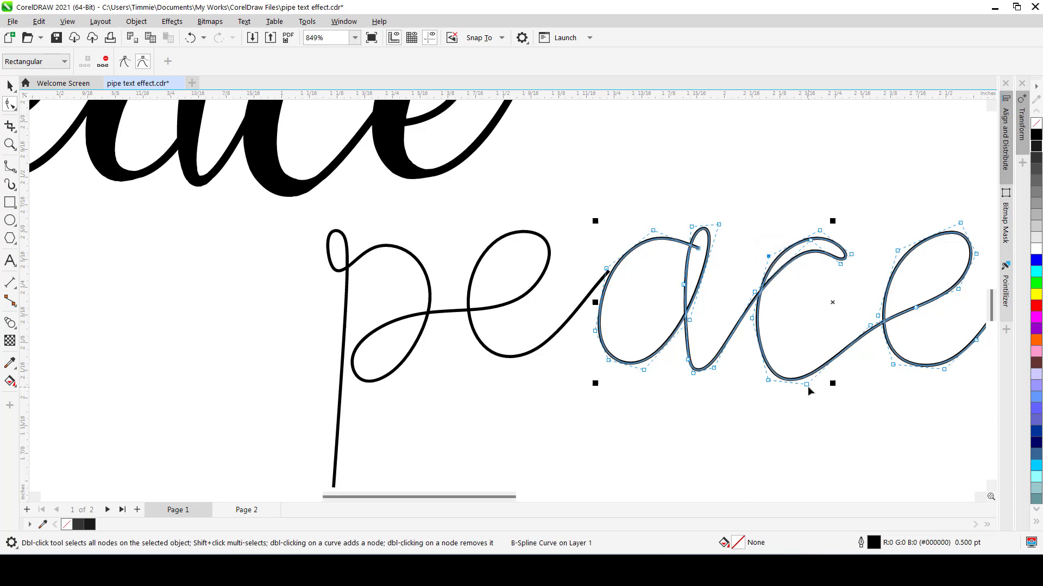
{"action": "mouse_move", "coordinate": [809, 386]}
{"action": "left_mouse_down"}
{"action": "mouse_move", "coordinate": [819, 384]}
{"action": "mouse_move", "coordinate": [764, 380]}
{"action": "mouse_move", "coordinate": [822, 385]}
{"action": "left_mouse_up"}
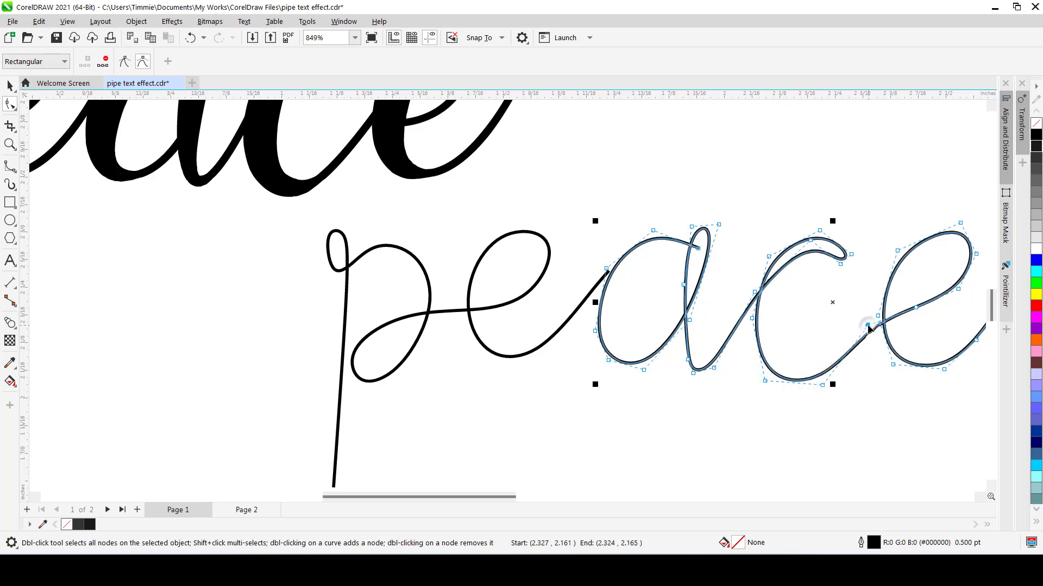
- Reshape the curve after the final e so its tail sweeps smoothly upward
{"action": "scroll", "coordinate": [755, 340], "scroll_direction": "down", "scroll_amount": 2}
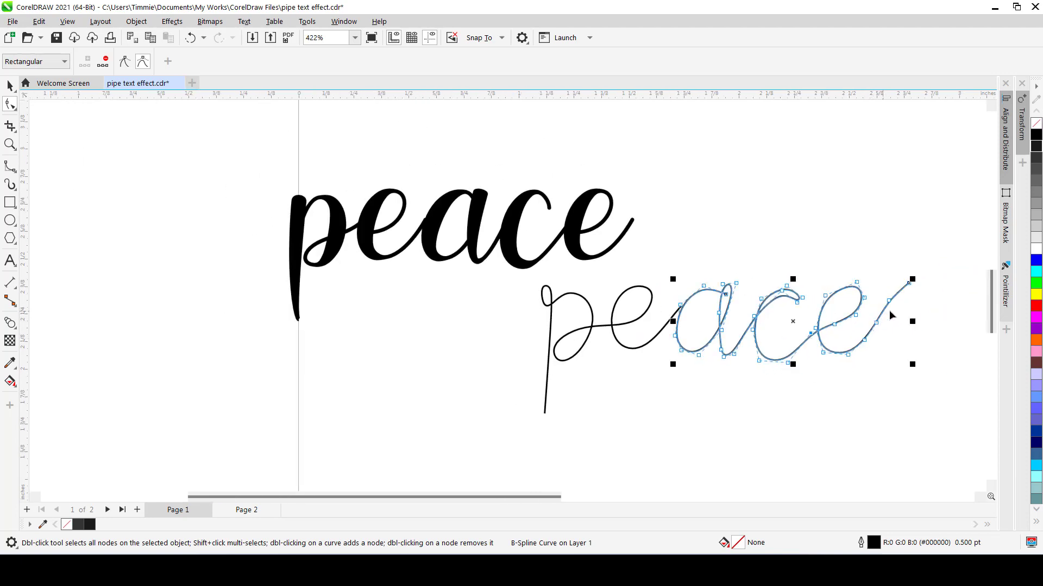
{"action": "scroll", "coordinate": [901, 302], "scroll_direction": "up", "scroll_amount": 1}
{"action": "left_click_drag", "start_coordinate": [911, 275], "coordinate": [928, 284]}
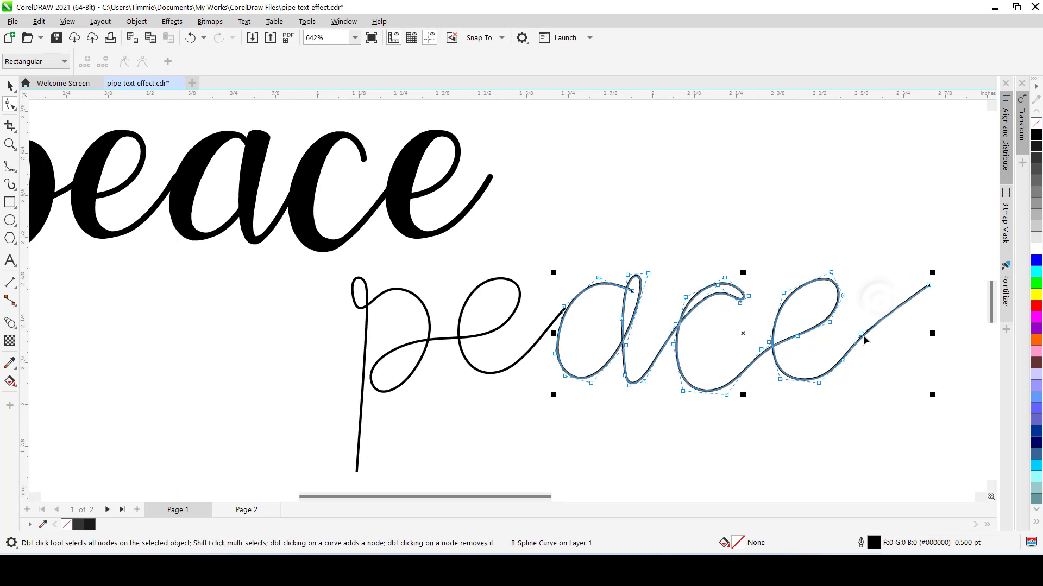
{"action": "left_click_drag", "start_coordinate": [862, 334], "coordinate": [875, 305]}
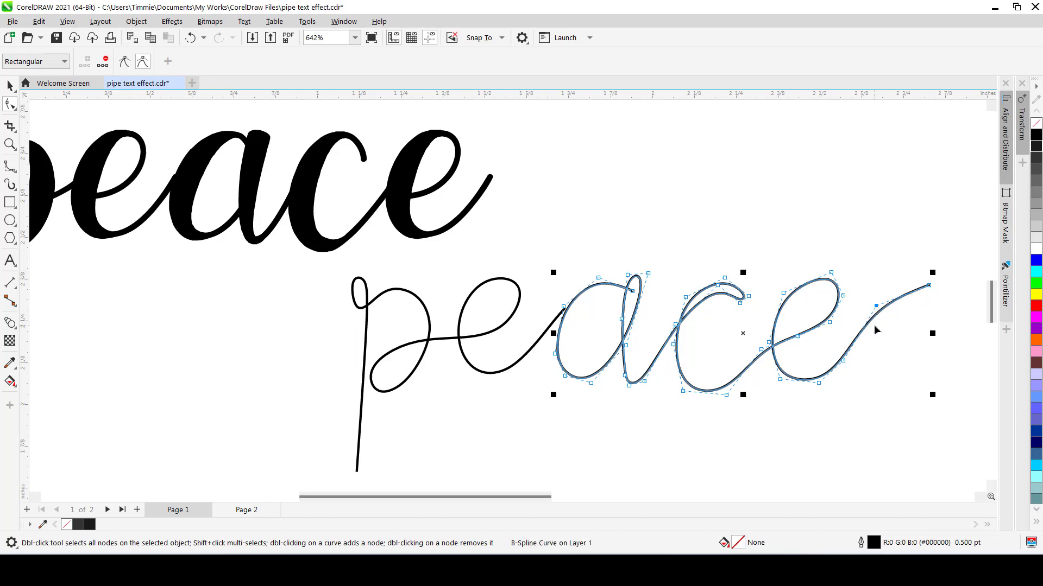
{"action": "key", "text": "space"}
{"action": "double_click", "coordinate": [818, 374]}
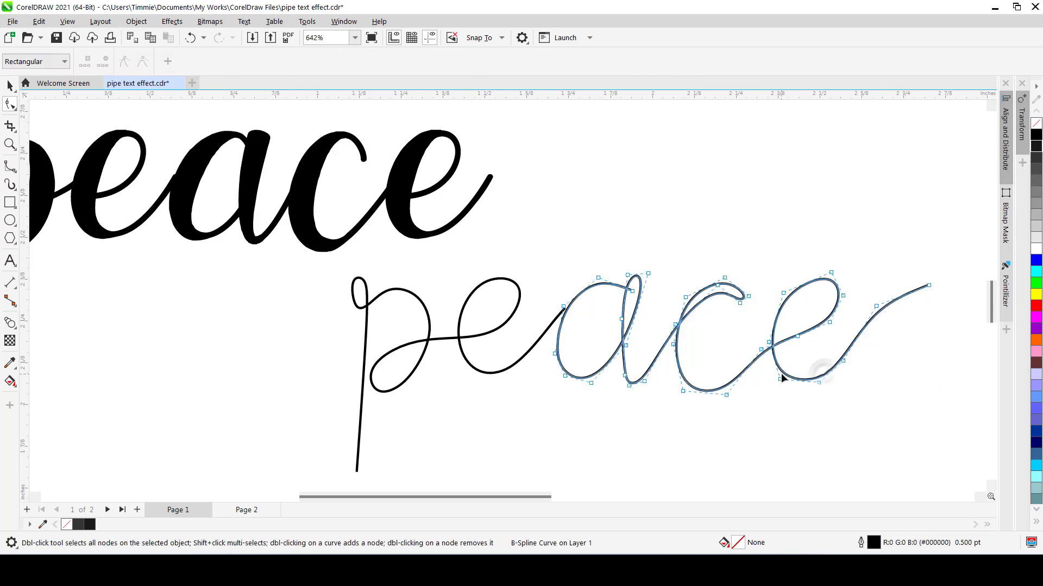
{"action": "left_click_drag", "start_coordinate": [780, 377], "coordinate": [784, 379]}
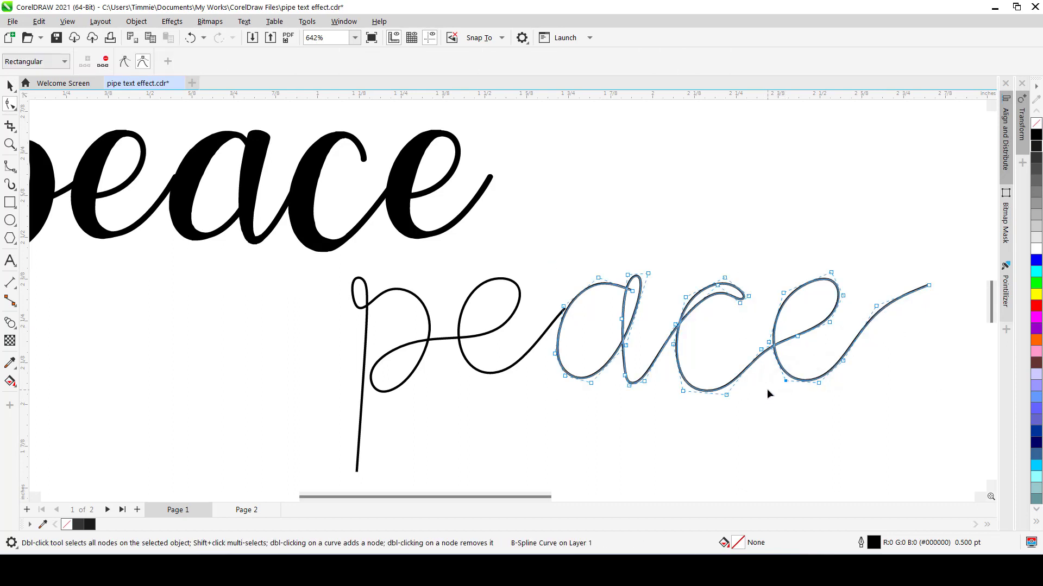
{"action": "key", "text": "space"}
{"action": "scroll", "coordinate": [733, 363], "scroll_direction": "down", "scroll_amount": 3}
- Try moving the pe curve down-left, then undo the move
{"action": "left_click", "coordinate": [643, 405]}
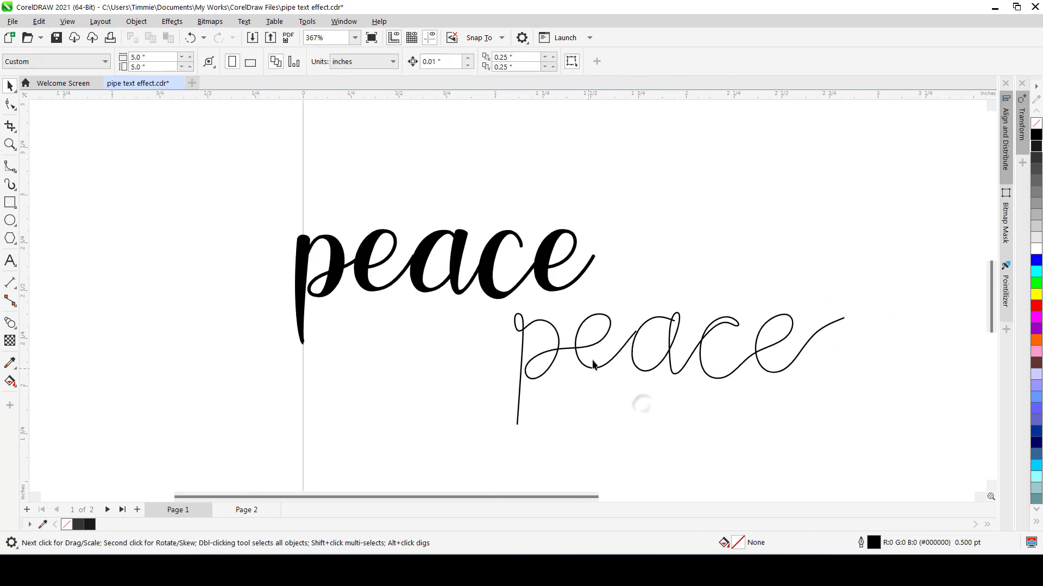
{"action": "left_click_drag", "start_coordinate": [591, 348], "coordinate": [534, 359]}
{"action": "left_click", "coordinate": [632, 356]}
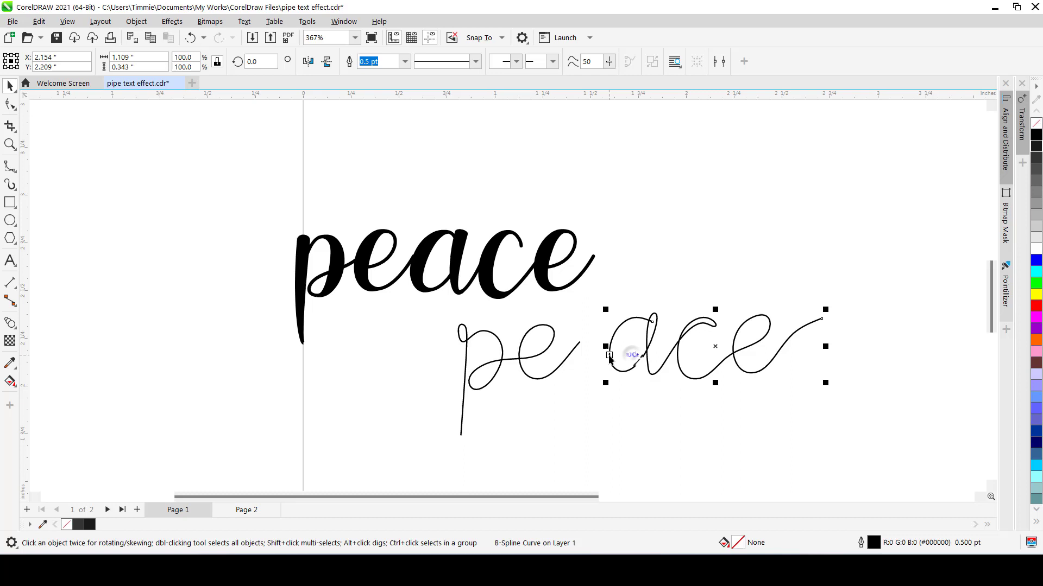
{"action": "key", "text": "ctrl+z"}
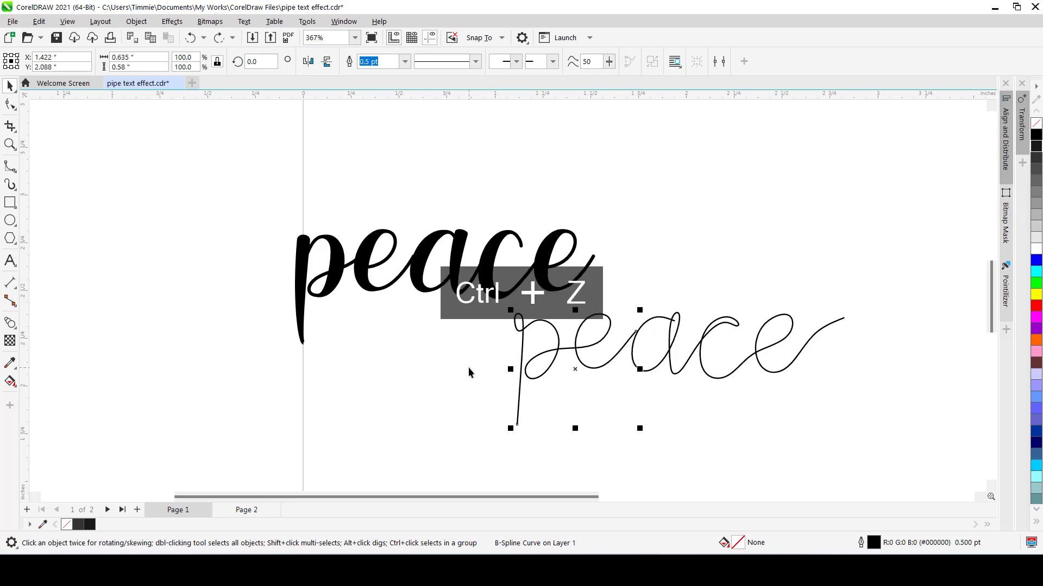
{"action": "left_click", "coordinate": [468, 367]}
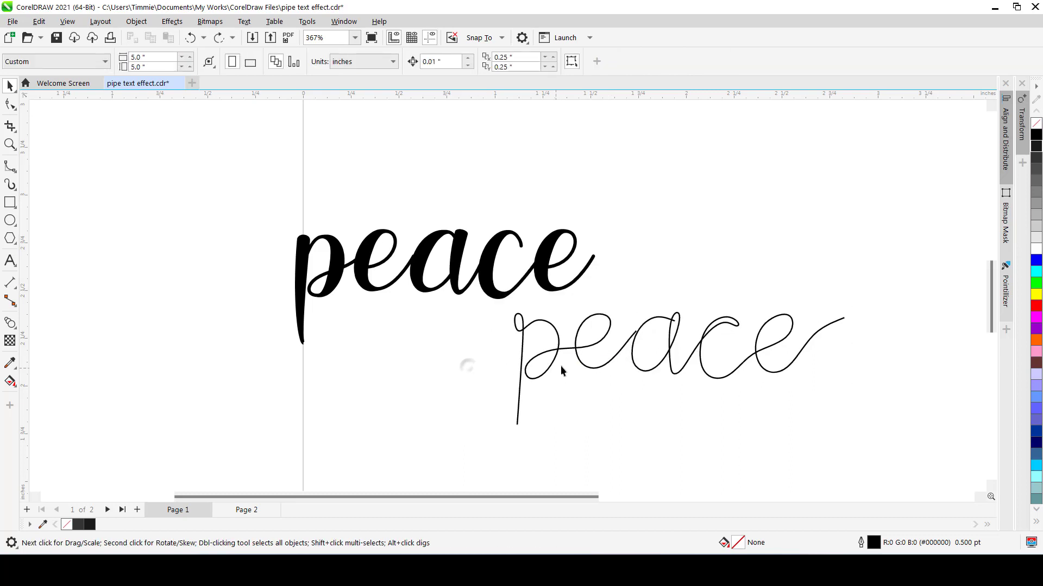
- Delete the solid black 'peace' text
{"action": "scroll", "coordinate": [451, 261], "scroll_direction": "down", "scroll_amount": 2}
{"action": "left_click", "coordinate": [451, 246]}
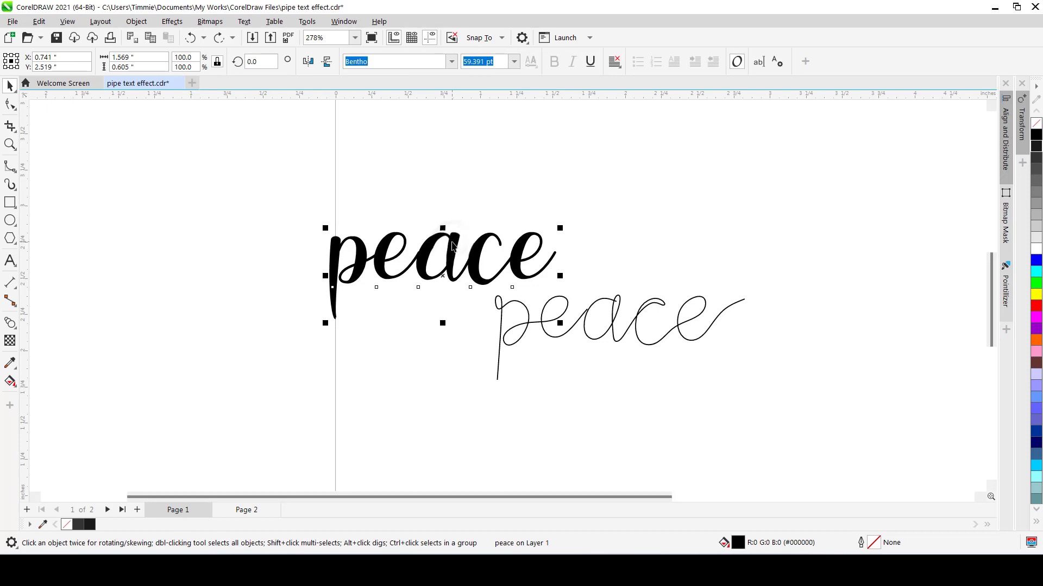
{"action": "key", "text": "Delete"}
- Marquee-select both script curves and move them up and left
{"action": "left_click_drag", "start_coordinate": [461, 267], "coordinate": [759, 465]}
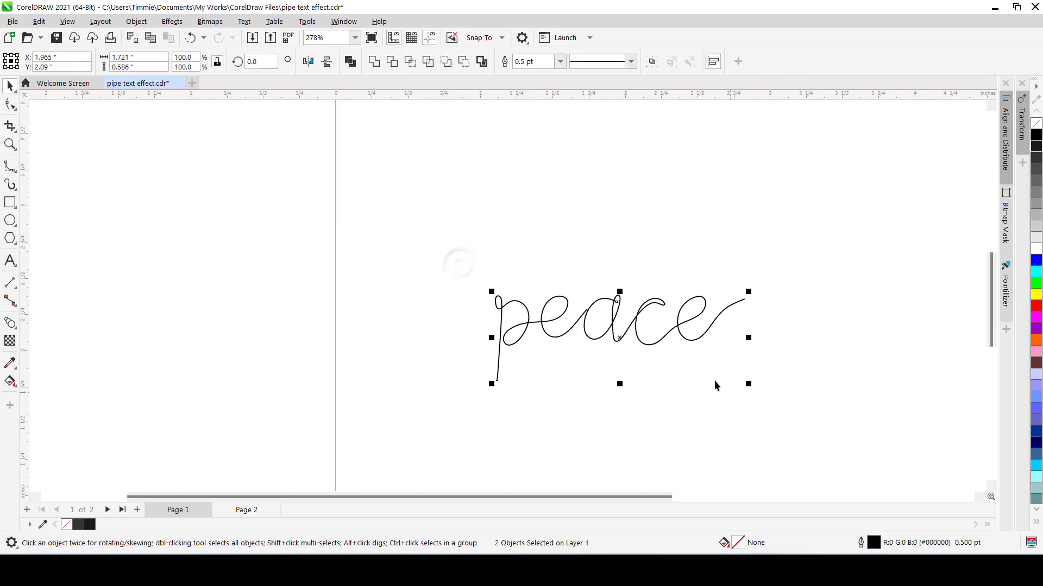
{"action": "left_click_drag", "start_coordinate": [612, 331], "coordinate": [574, 267]}
{"action": "left_click", "coordinate": [575, 292]}
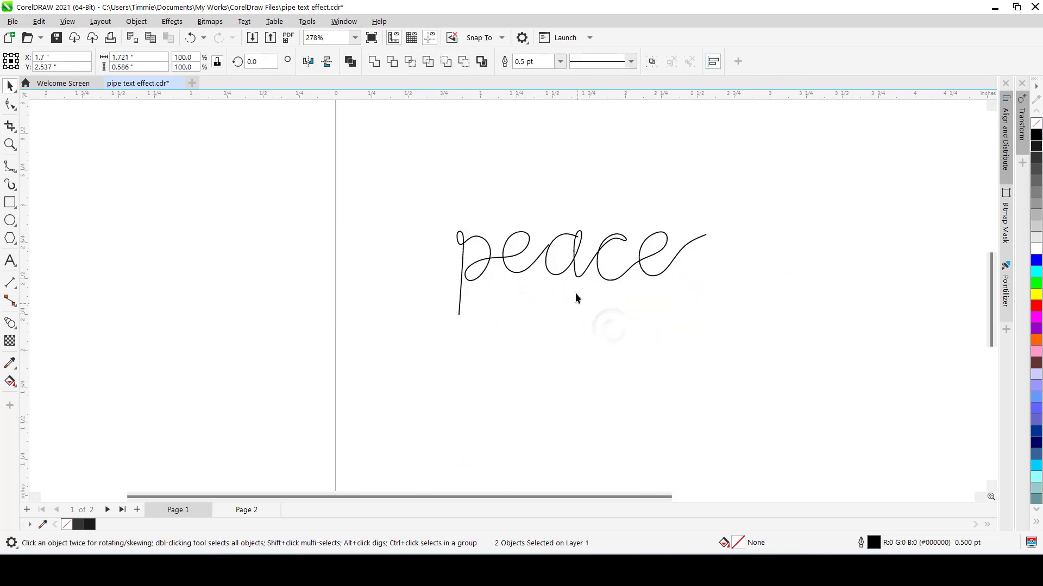
{"action": "scroll", "coordinate": [575, 292], "scroll_direction": "up", "scroll_amount": 6}
- Refine the stroke and stem nodes of the a on the ace curve
{"action": "double_click", "coordinate": [575, 245]}
{"action": "scroll", "coordinate": [575, 245], "scroll_direction": "up", "scroll_amount": 3}
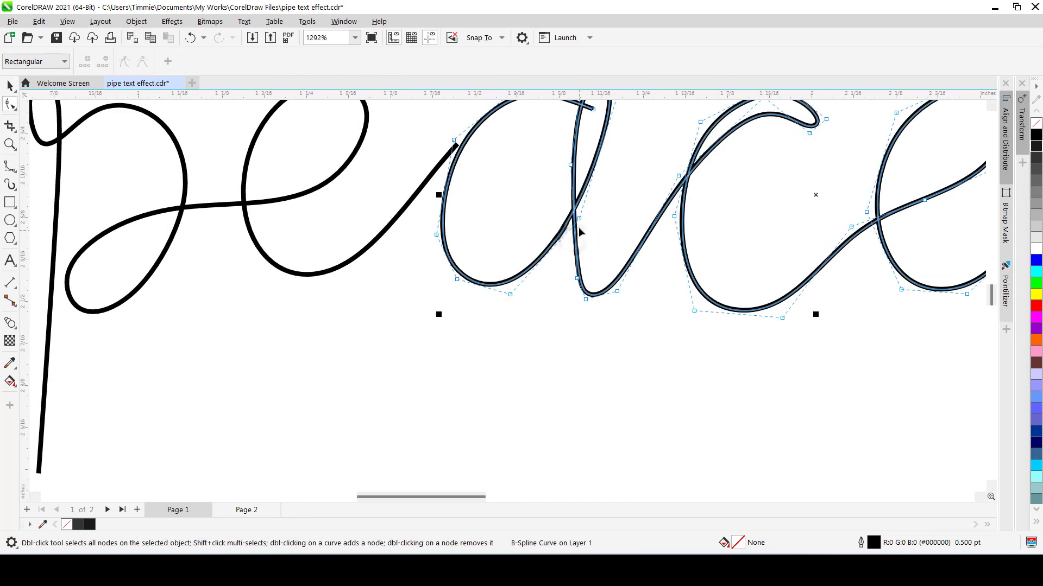
{"action": "left_click_drag", "start_coordinate": [565, 226], "coordinate": [585, 239]}
{"action": "left_click", "coordinate": [571, 203]}
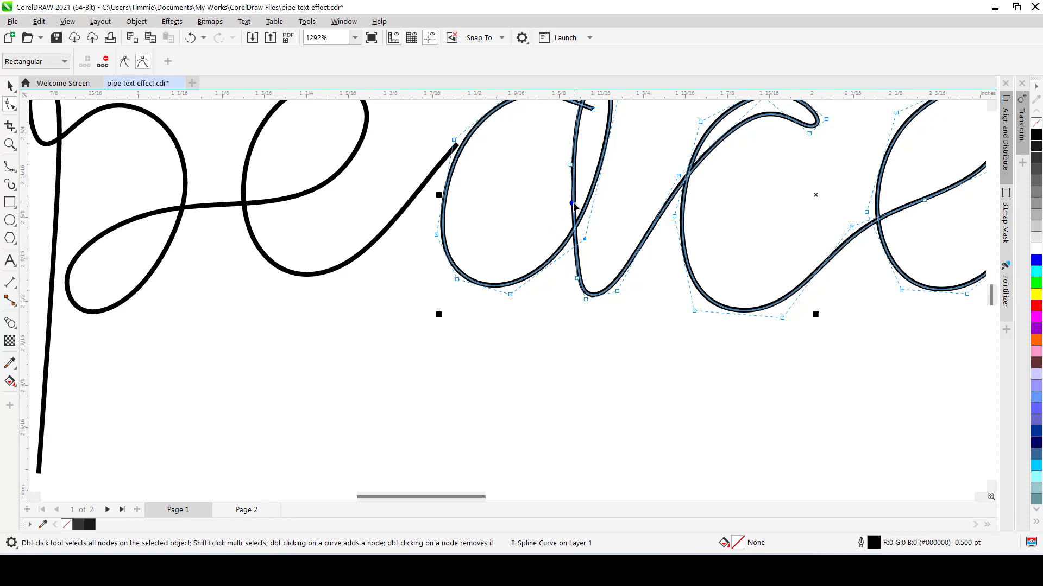
{"action": "left_click_drag", "start_coordinate": [573, 166], "coordinate": [564, 180]}
{"action": "scroll", "coordinate": [579, 280], "scroll_direction": "down", "scroll_amount": 6}
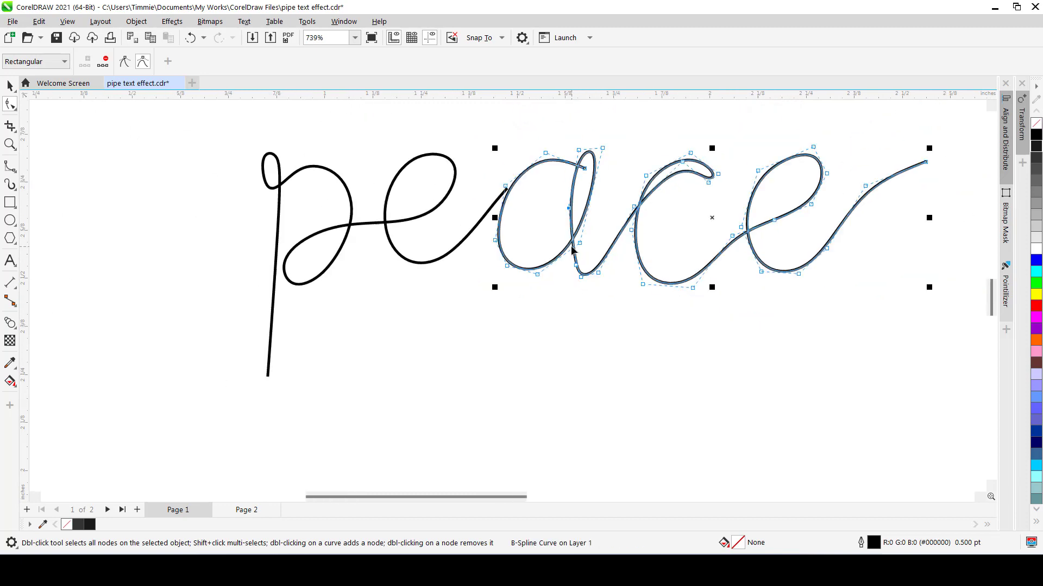
{"action": "key", "text": "space"}
{"action": "left_click", "coordinate": [379, 243]}
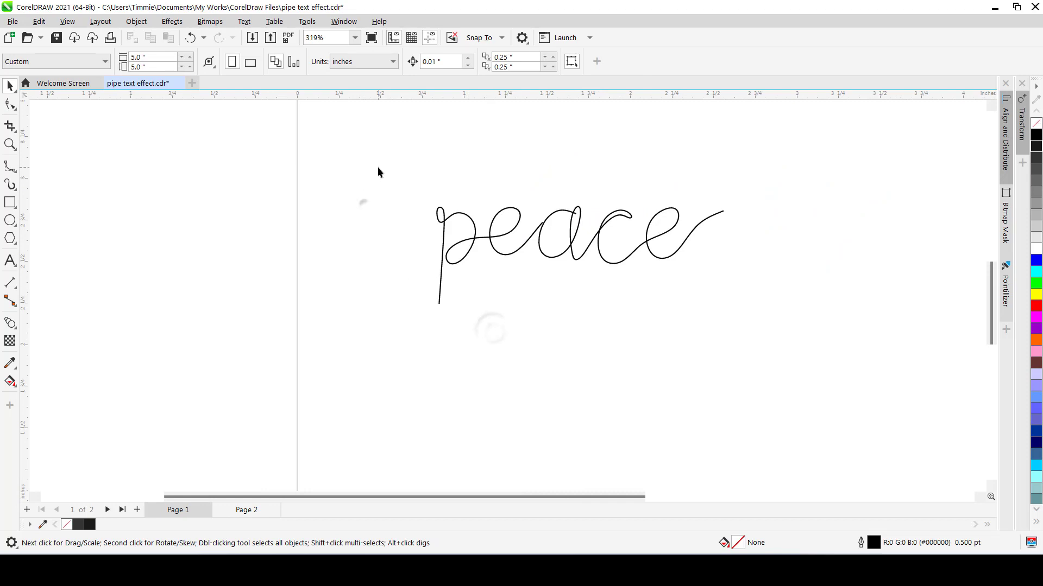
{"action": "left_click_drag", "start_coordinate": [377, 164], "coordinate": [750, 350]}
{"action": "left_click", "coordinate": [310, 352]}
{"action": "key", "text": "F7"}
- Draw a small circle below the word
{"action": "scroll", "coordinate": [525, 332], "scroll_direction": "up", "scroll_amount": 2}
{"action": "left_click_drag", "start_coordinate": [500, 315], "coordinate": [514, 329]}
{"action": "key", "text": "space"}
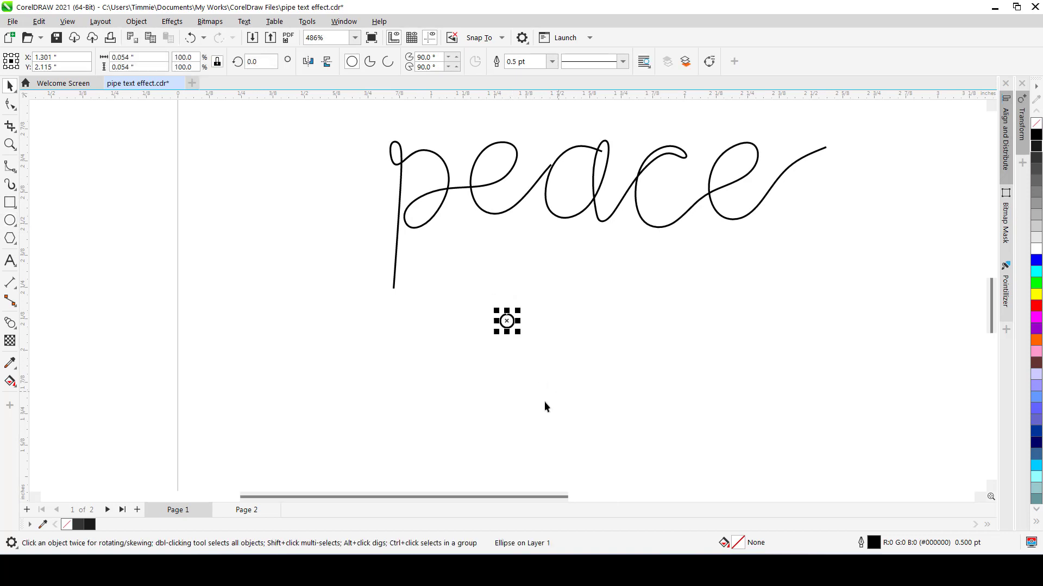
- Give the circle a fountain fill from red to dark red
{"action": "key", "text": "g"}
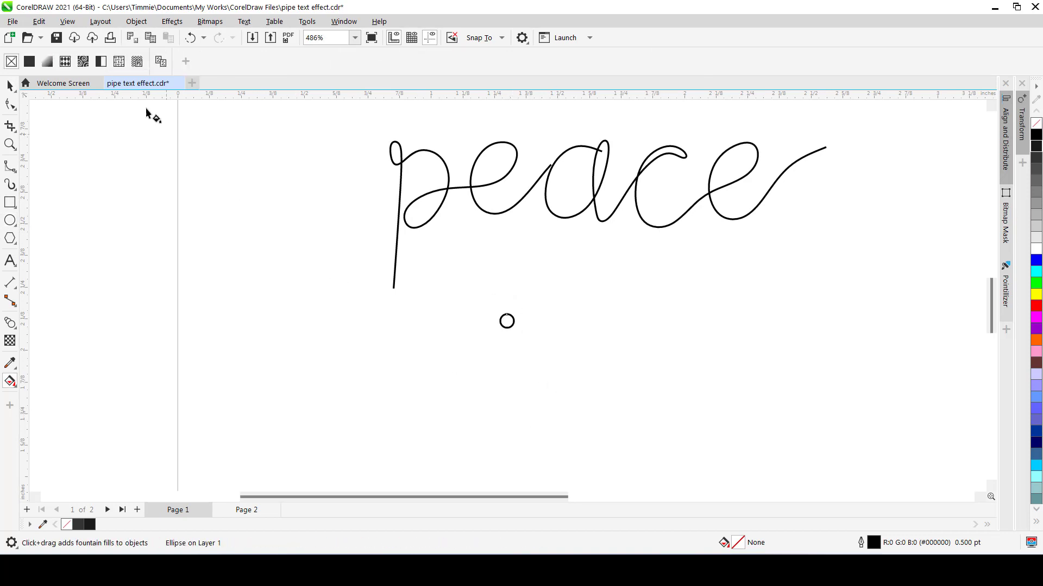
{"action": "left_click", "coordinate": [48, 63]}
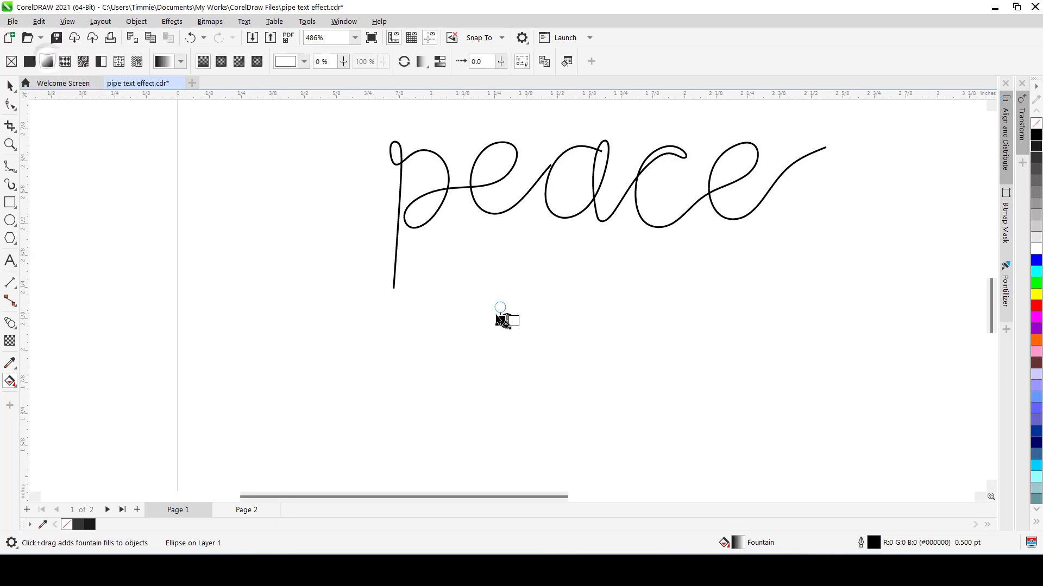
{"action": "scroll", "coordinate": [500, 319], "scroll_direction": "up", "scroll_amount": 3}
{"action": "left_click", "coordinate": [501, 325]}
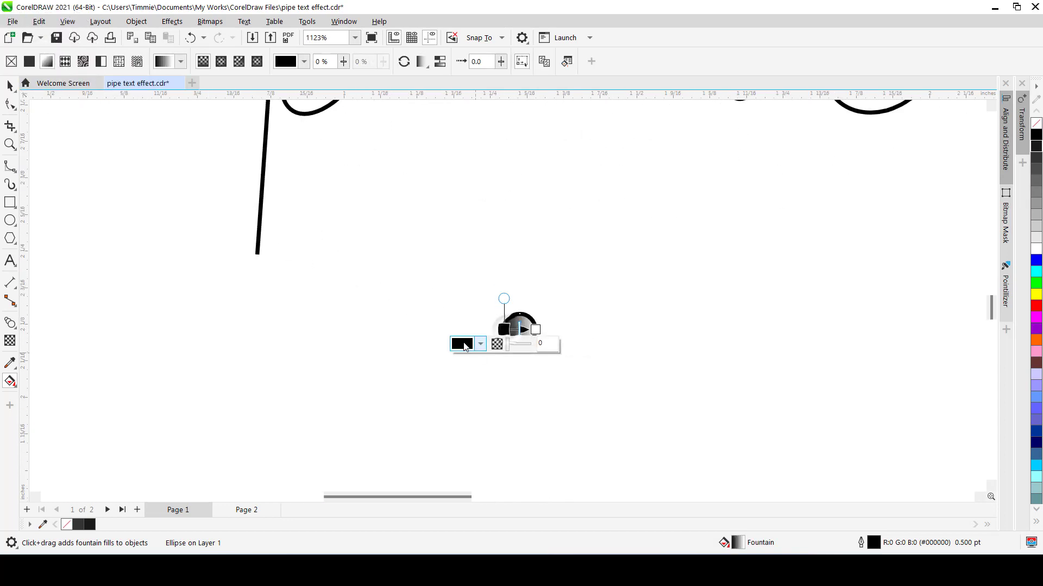
{"action": "left_click", "coordinate": [480, 344]}
{"action": "left_click", "coordinate": [533, 204]}
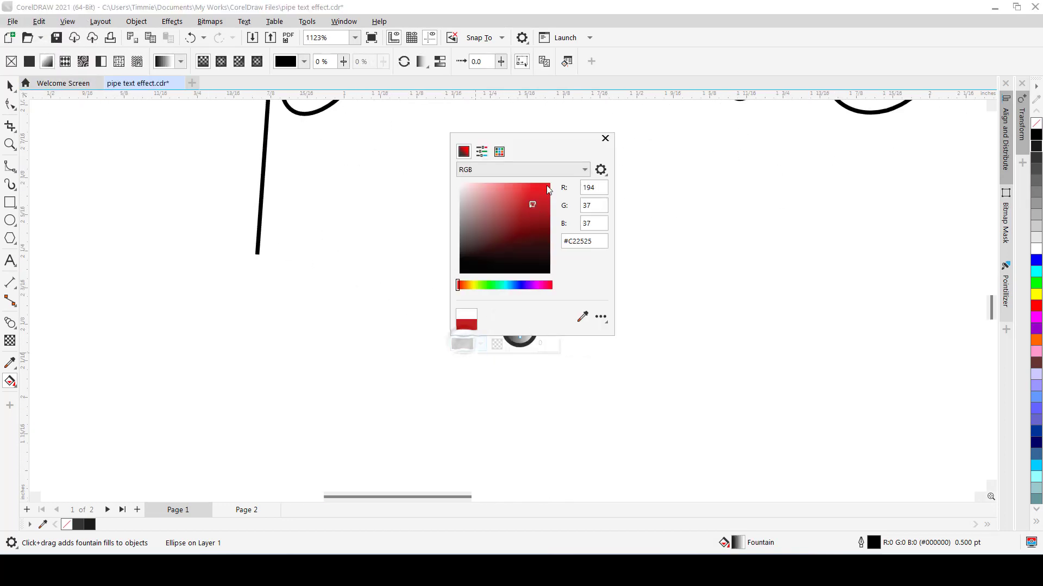
{"action": "left_click", "coordinate": [605, 138]}
{"action": "left_click", "coordinate": [536, 329]}
{"action": "left_click", "coordinate": [511, 343]}
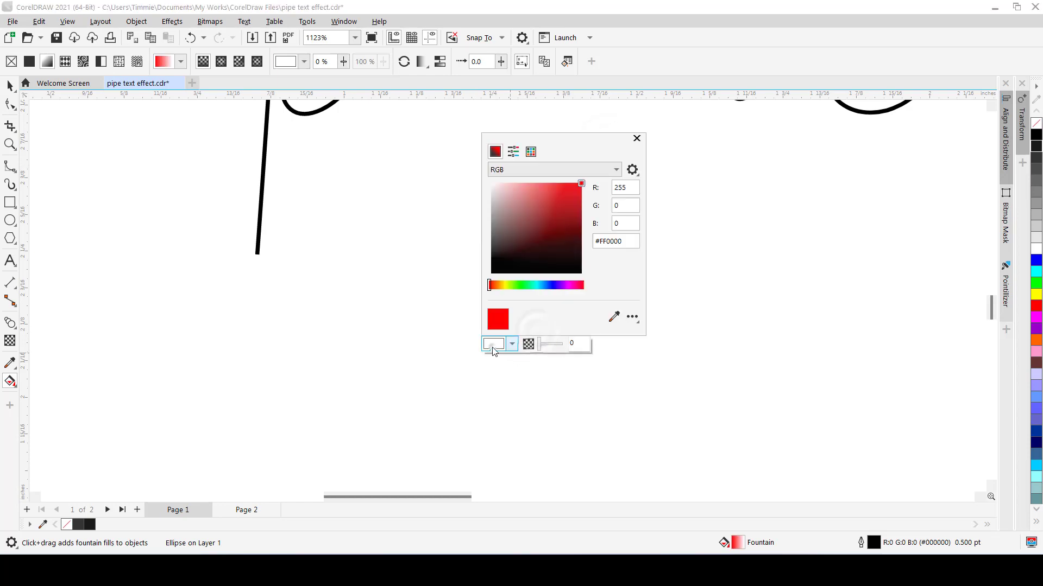
{"action": "left_click", "coordinate": [573, 213]}
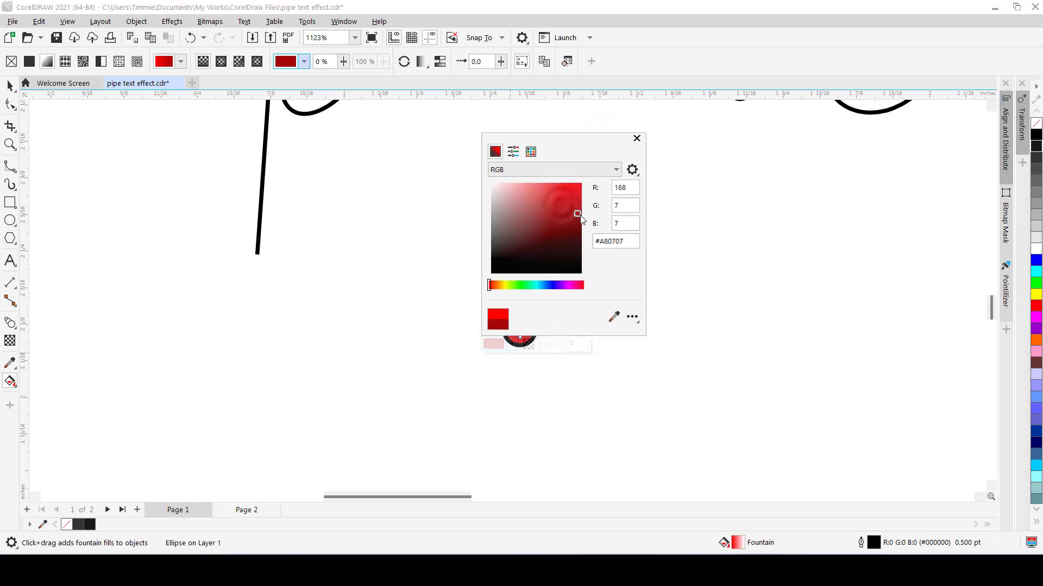
{"action": "left_click", "coordinate": [636, 138]}
{"action": "left_click", "coordinate": [10, 86]}
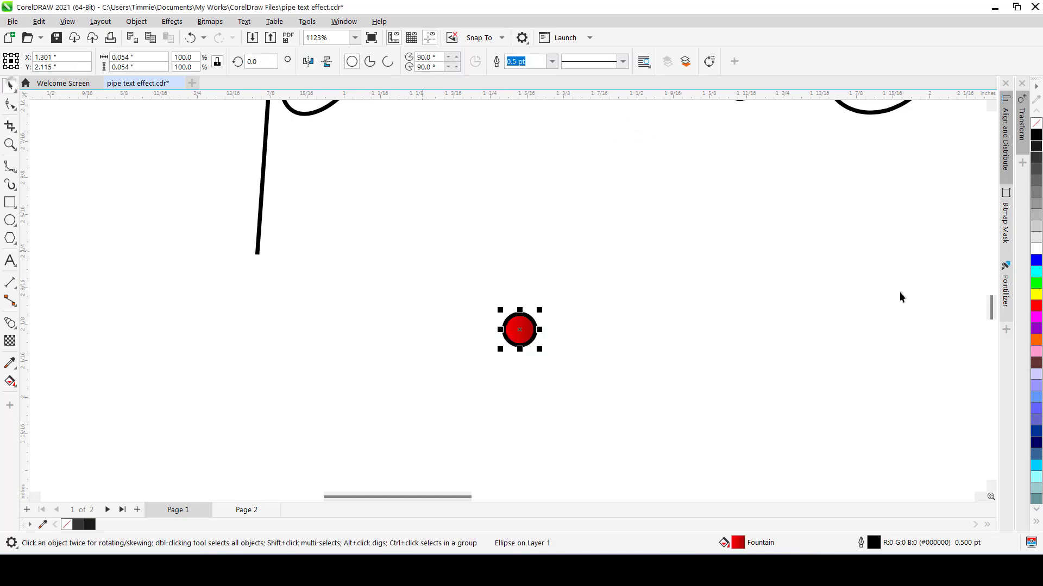
- Remove the circle's outline
{"action": "right_click", "coordinate": [1036, 124]}
{"action": "scroll", "coordinate": [523, 329], "scroll_direction": "up", "scroll_amount": 5}
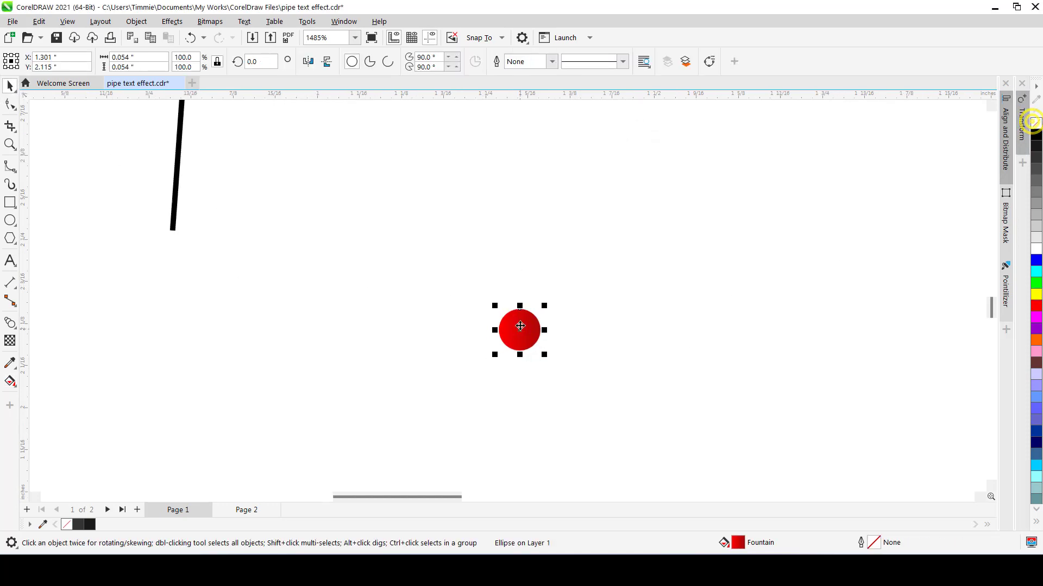
{"action": "scroll", "coordinate": [555, 346], "scroll_direction": "down", "scroll_amount": 5}
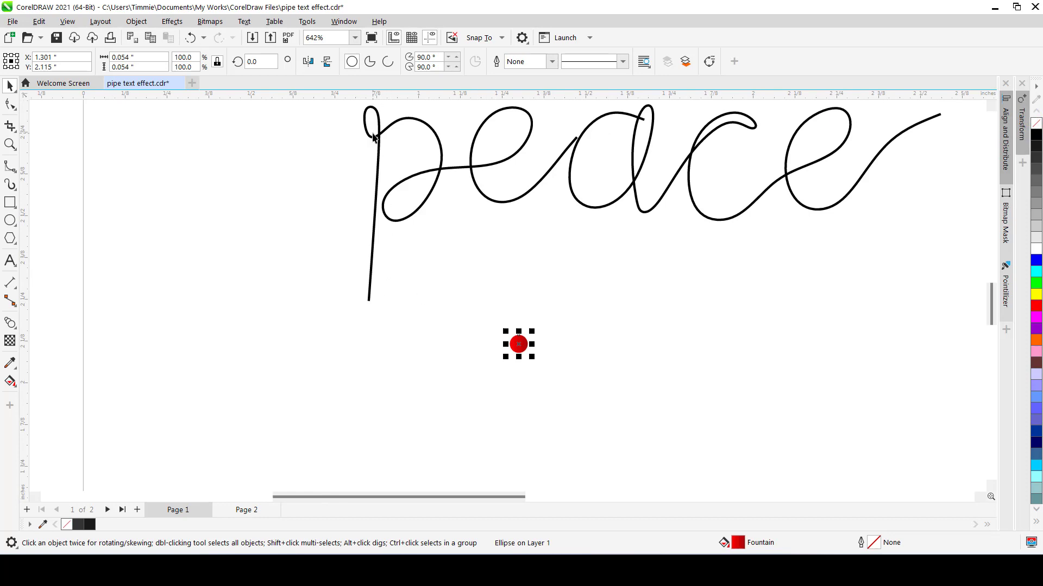
- Reshape the top loop of the p by moving its control nodes on the pe curve
{"action": "scroll", "coordinate": [373, 139], "scroll_direction": "up", "scroll_amount": 3}
{"action": "left_click", "coordinate": [373, 140]}
{"action": "key", "text": "F10"}
{"action": "scroll", "coordinate": [384, 168], "scroll_direction": "down", "scroll_amount": 2}
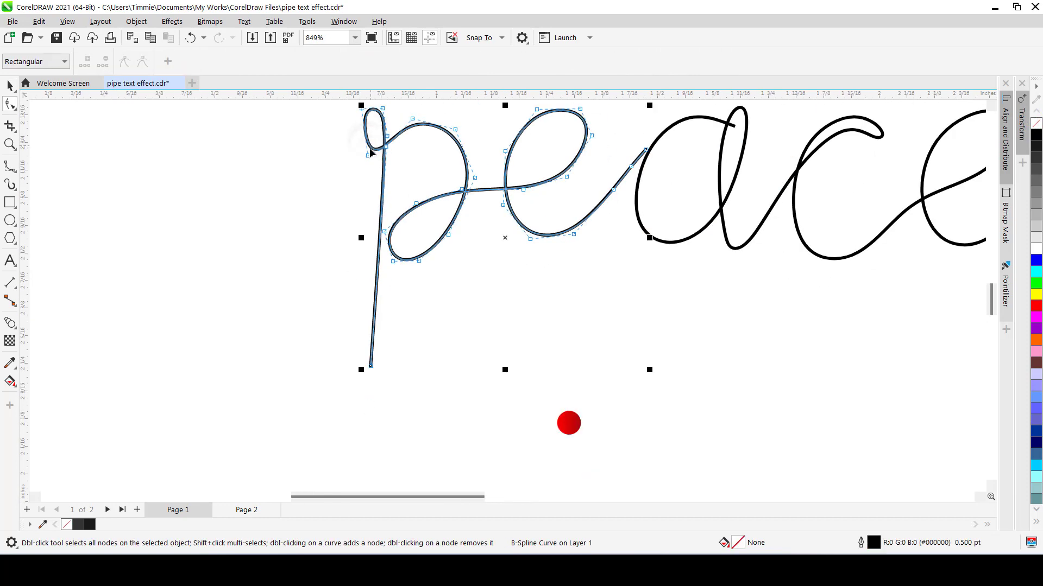
{"action": "left_click_drag", "start_coordinate": [369, 155], "coordinate": [370, 145]}
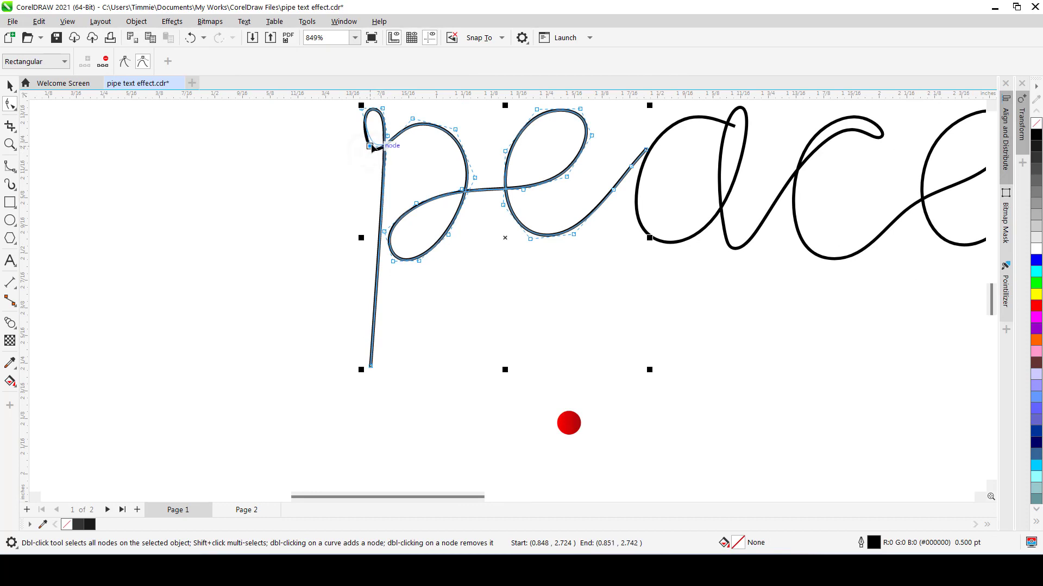
{"action": "scroll", "coordinate": [389, 140], "scroll_direction": "up", "scroll_amount": 3}
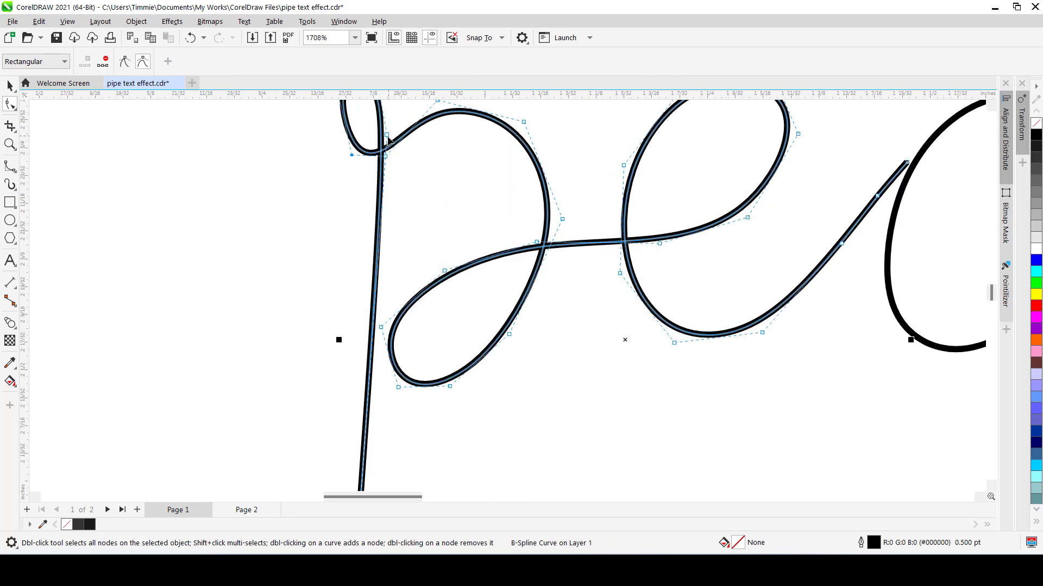
{"action": "left_click_drag", "start_coordinate": [389, 139], "coordinate": [351, 156]}
{"action": "scroll", "coordinate": [375, 158], "scroll_direction": "down", "scroll_amount": 5}
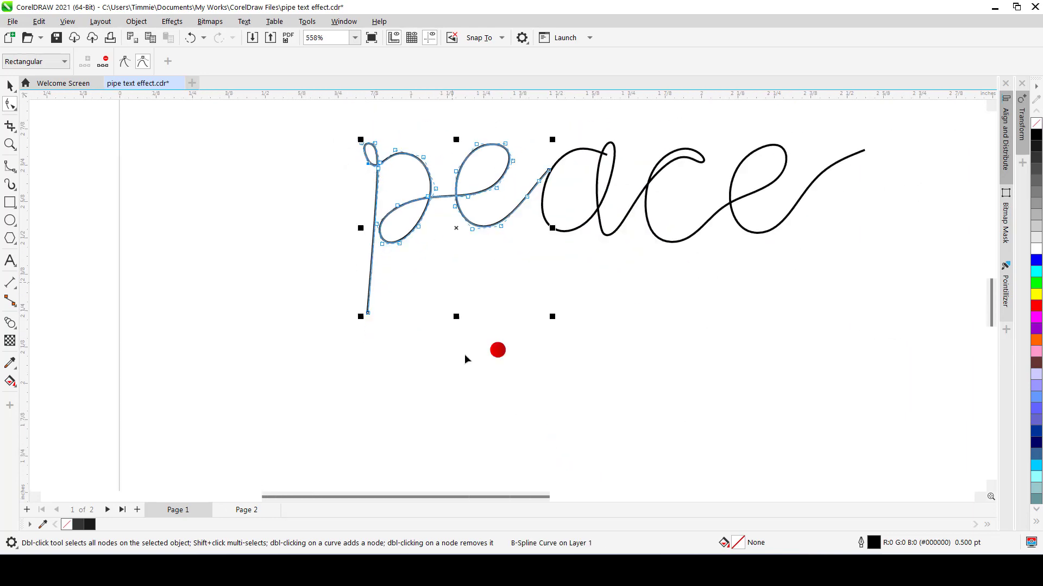
{"action": "scroll", "coordinate": [492, 358], "scroll_direction": "up", "scroll_amount": 4}
{"action": "scroll", "coordinate": [493, 340], "scroll_direction": "down", "scroll_amount": 2}
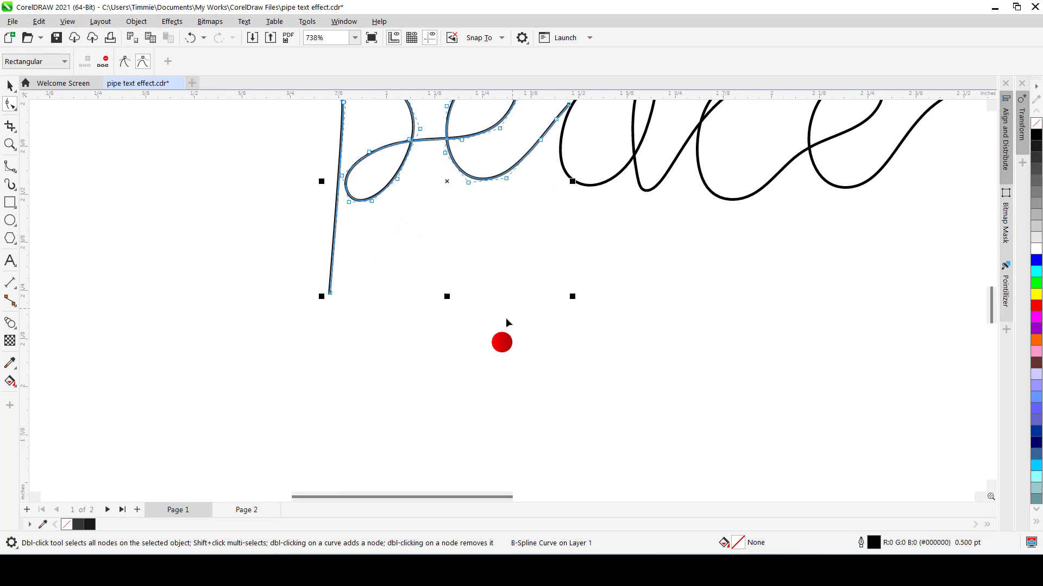
{"action": "scroll", "coordinate": [505, 323], "scroll_direction": "down", "scroll_amount": 2}
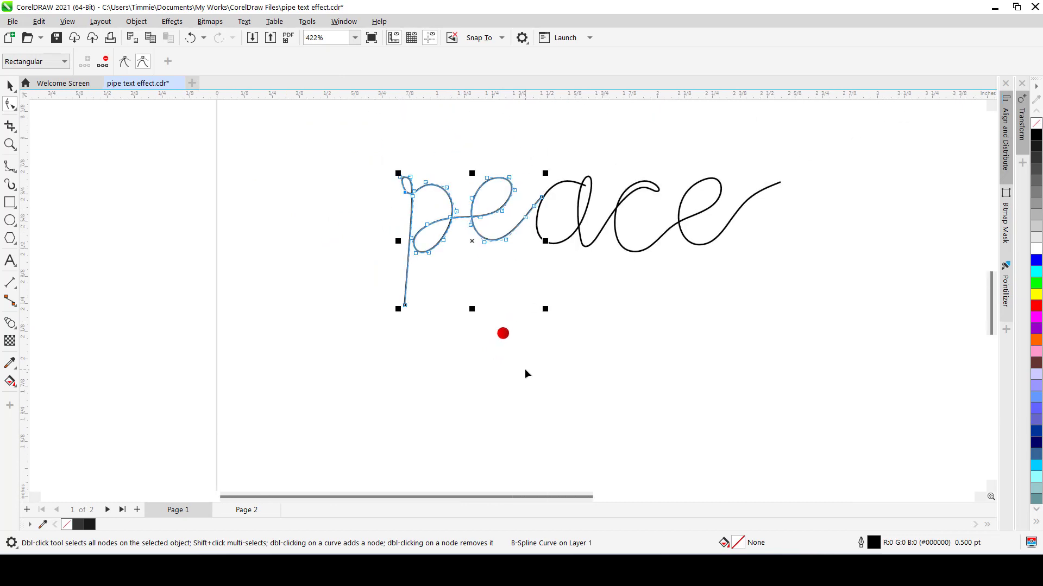
{"action": "scroll", "coordinate": [524, 354], "scroll_direction": "up", "scroll_amount": 3}
- Duplicate the red circle and move the copy to the right of the original
{"action": "key", "text": "space"}
{"action": "left_click", "coordinate": [482, 313]}
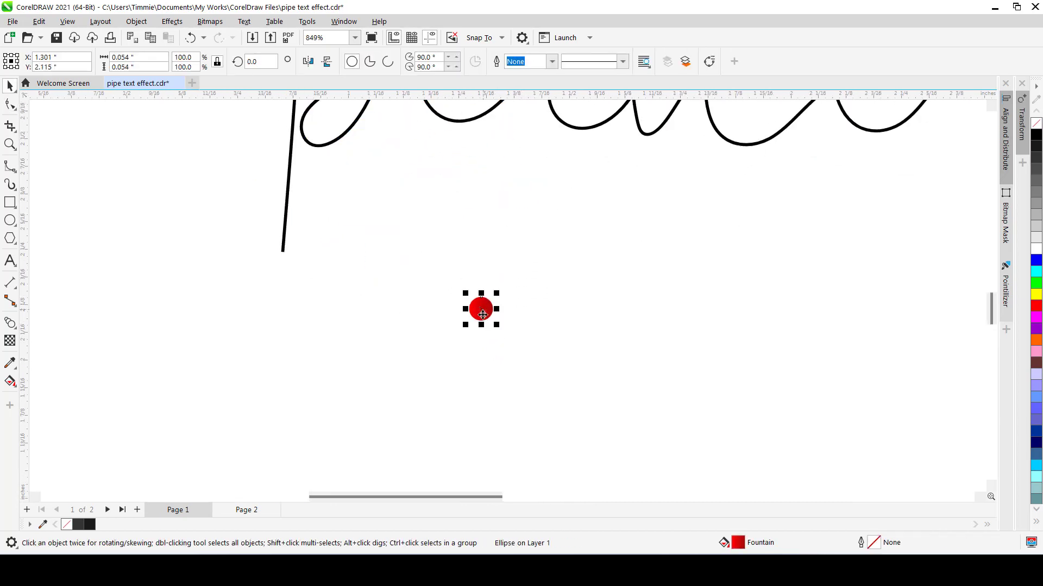
{"action": "key", "text": "ctrl+d"}
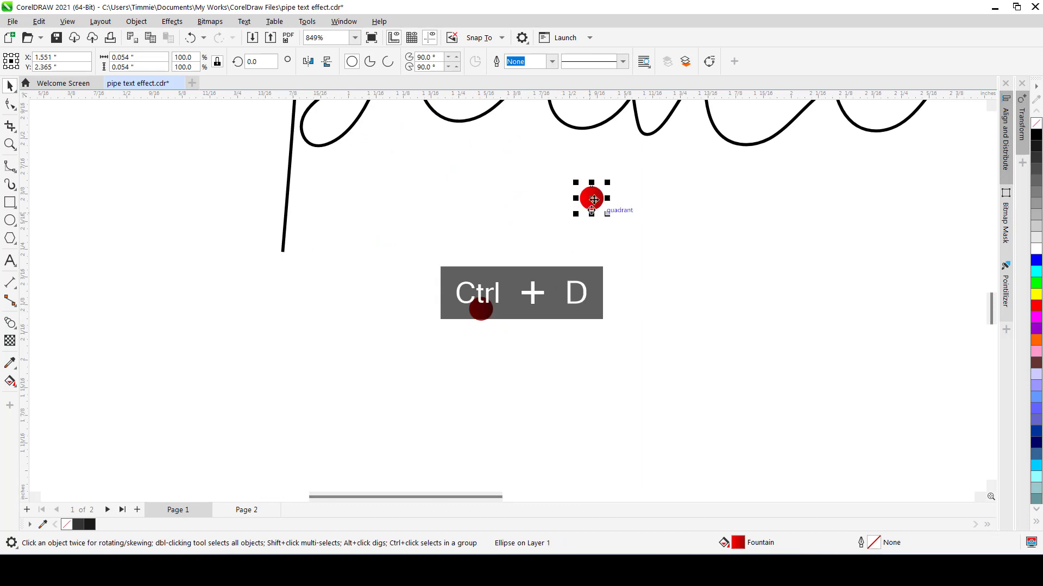
{"action": "left_click_drag", "start_coordinate": [605, 209], "coordinate": [670, 307]}
{"action": "scroll", "coordinate": [633, 298], "scroll_direction": "down", "scroll_amount": 2}
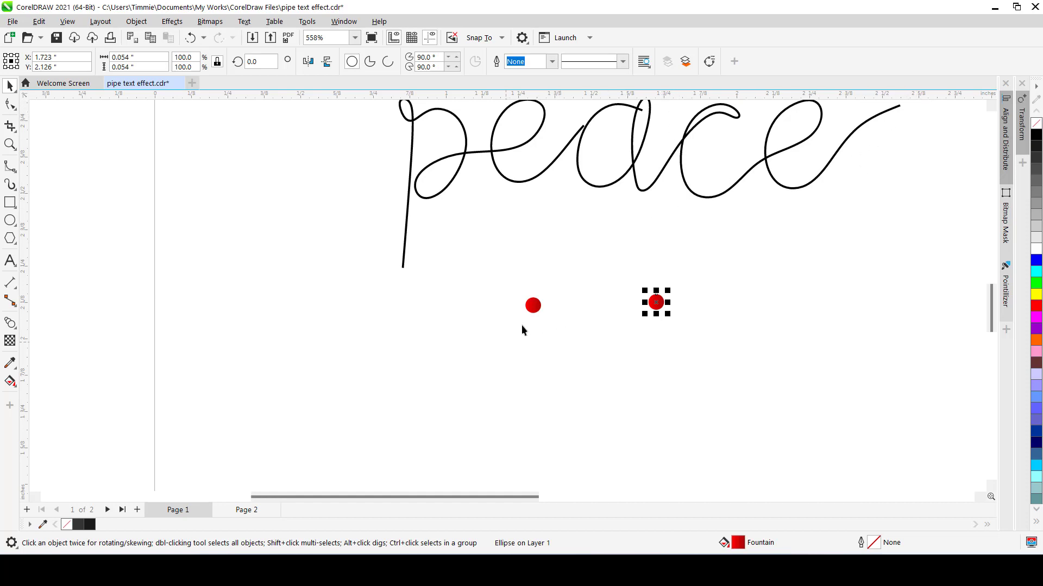
{"action": "scroll", "coordinate": [675, 316], "scroll_direction": "up", "scroll_amount": 2}
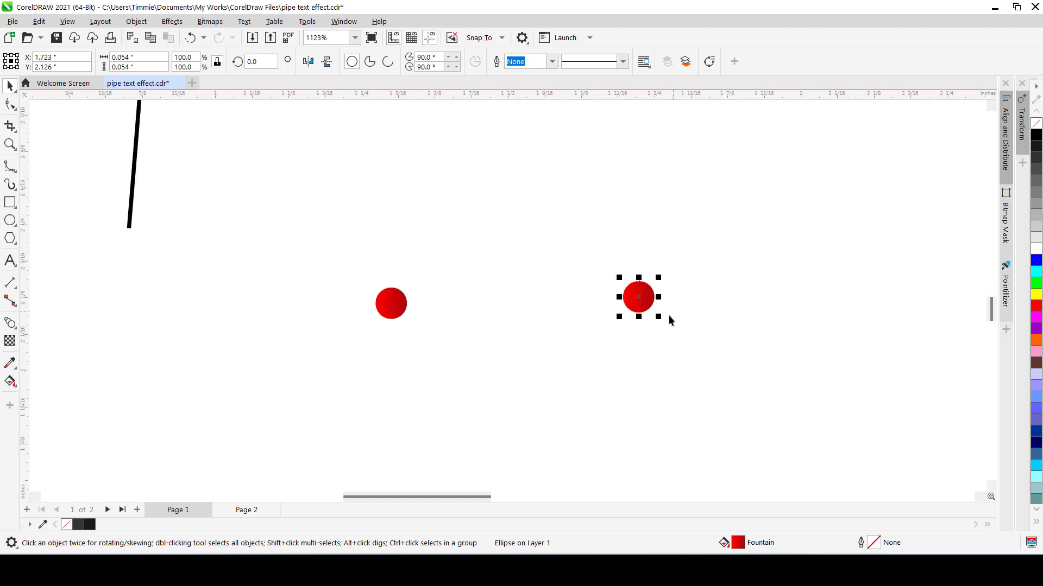
- Enlarge the copy to about 136% (0.073 inch across), then reselect the left circle
{"action": "left_click_drag", "start_coordinate": [658, 316], "coordinate": [666, 337]}
{"action": "left_click", "coordinate": [520, 328]}
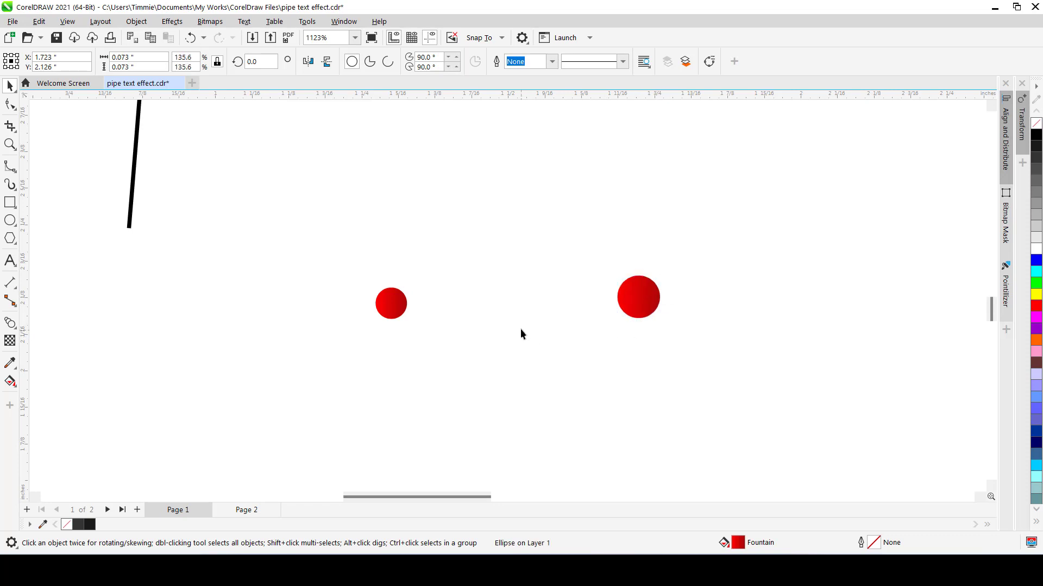
{"action": "scroll", "coordinate": [519, 329], "scroll_direction": "down", "scroll_amount": 1}
{"action": "left_click", "coordinate": [429, 315]}
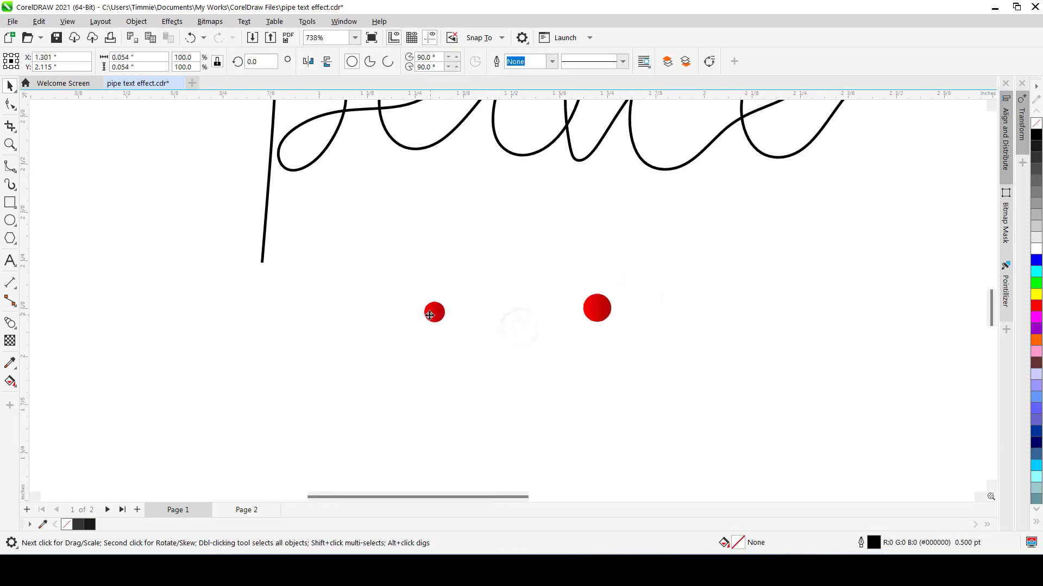
- Blend the left red circle into the right one with 999 steps
{"action": "left_click", "coordinate": [10, 323]}
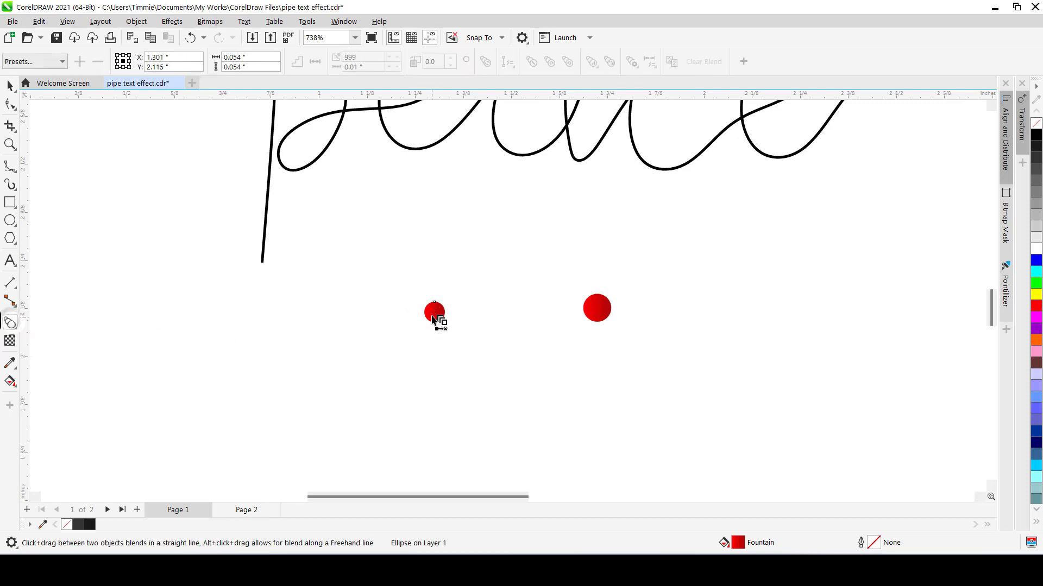
{"action": "left_click_drag", "start_coordinate": [435, 315], "coordinate": [598, 309]}
{"action": "scroll", "coordinate": [433, 314], "scroll_direction": "up", "scroll_amount": 2}
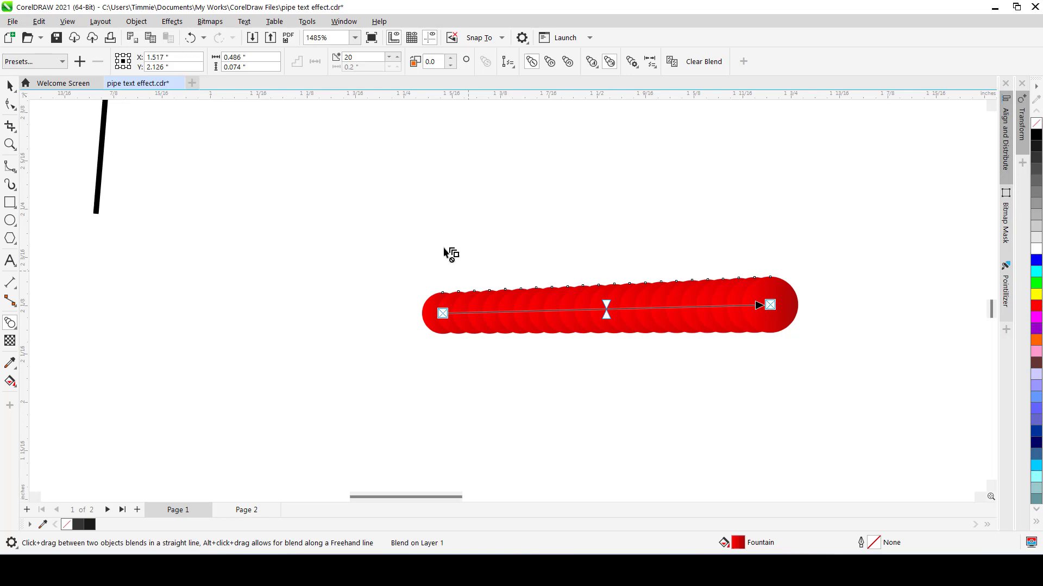
{"action": "double_click", "coordinate": [357, 61]}
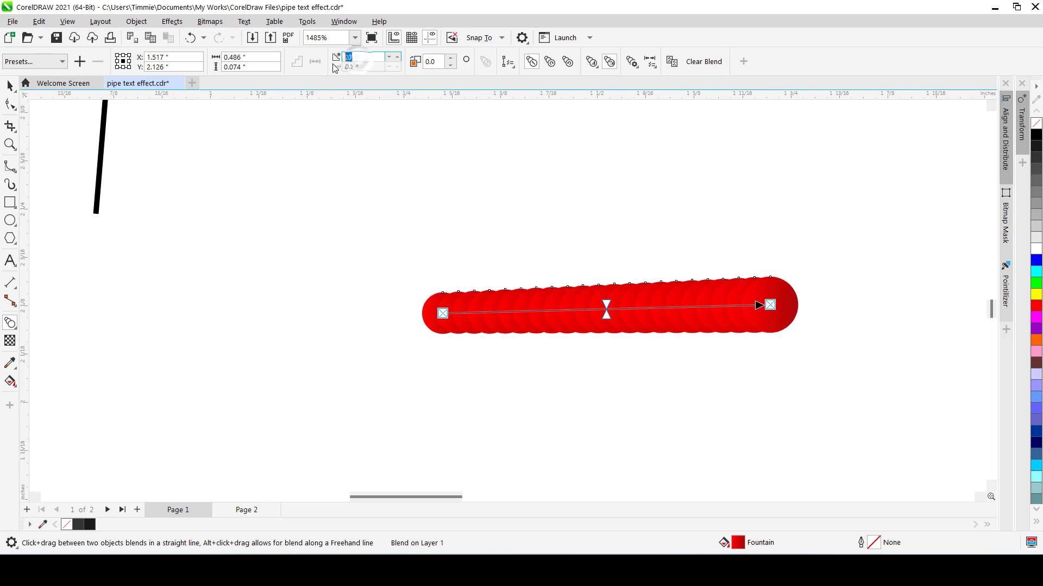
{"action": "type", "text": "999"}
{"action": "key", "text": "Return"}
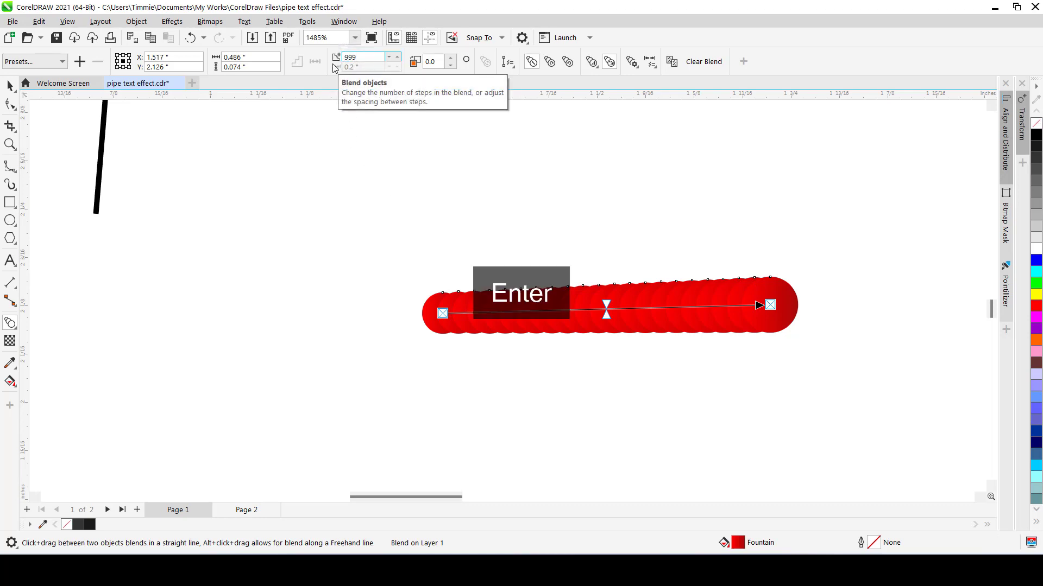
- Return to the Pick tool and reselect the red tube blend
{"action": "left_click", "coordinate": [10, 85]}
{"action": "scroll", "coordinate": [347, 315], "scroll_direction": "down", "scroll_amount": 5}
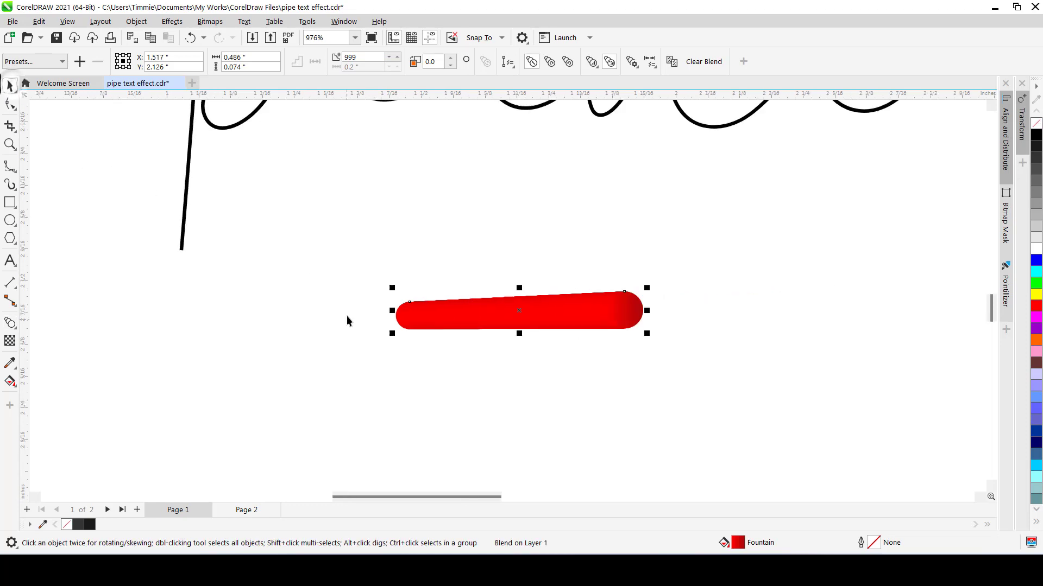
{"action": "left_click", "coordinate": [407, 366]}
{"action": "left_click", "coordinate": [472, 331]}
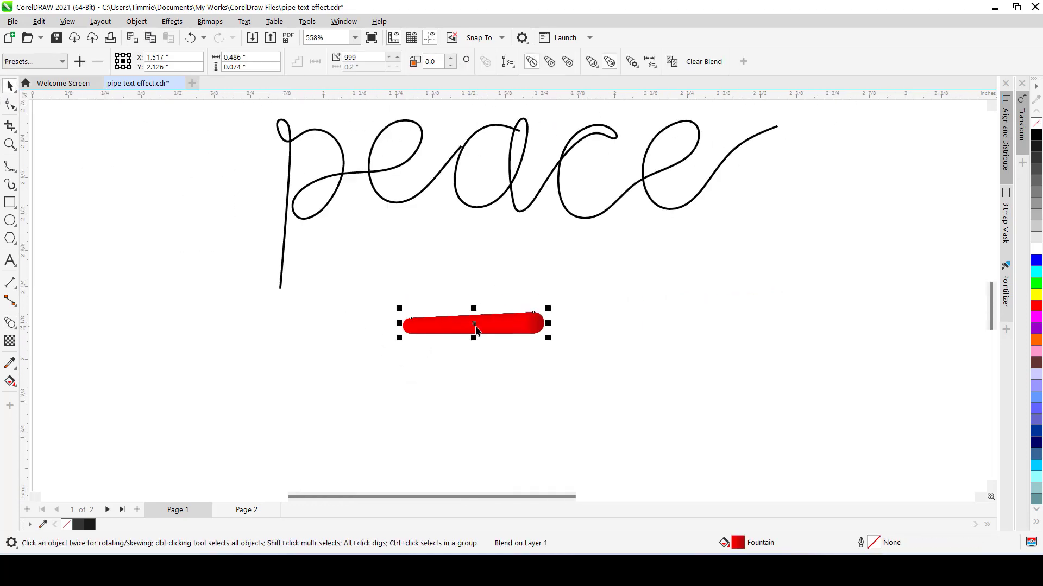
- Inspect the nodes of the peace script curve, then return to the Pick tool
{"action": "left_click", "coordinate": [421, 359]}
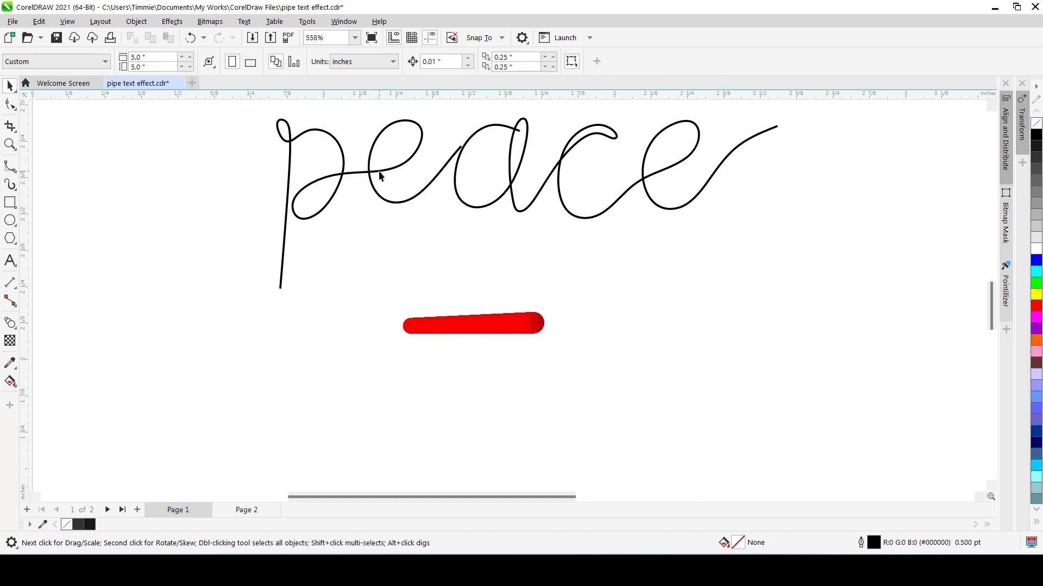
{"action": "left_click", "coordinate": [476, 326]}
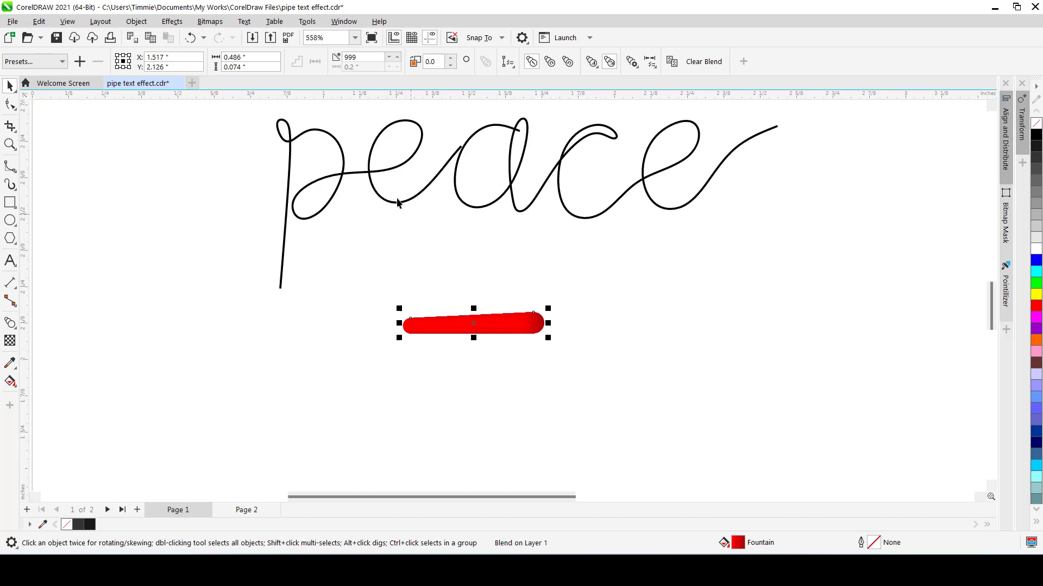
{"action": "double_click", "coordinate": [337, 189]}
{"action": "scroll", "coordinate": [344, 179], "scroll_direction": "up", "scroll_amount": 1}
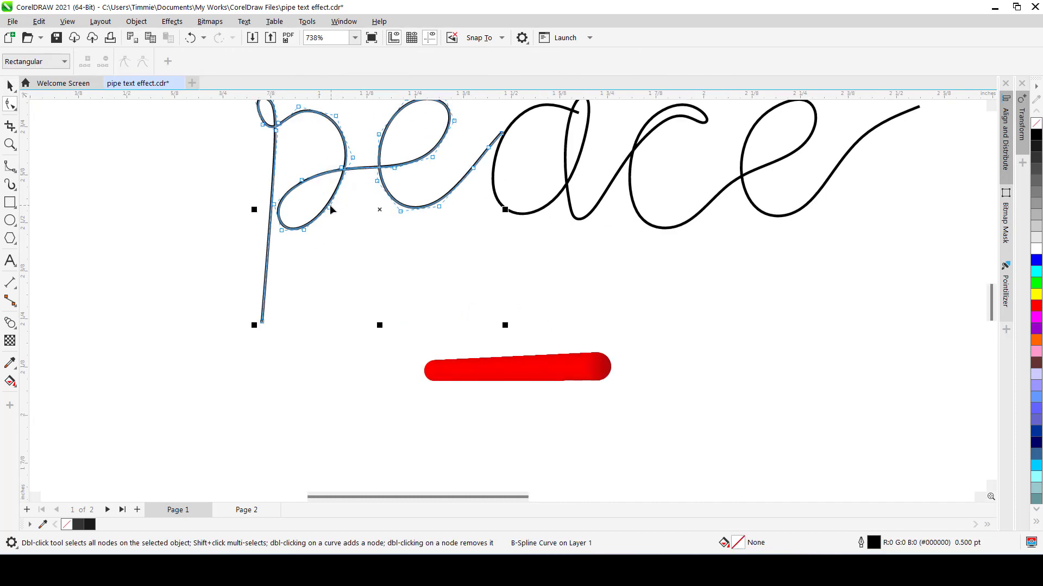
{"action": "key", "text": "space"}
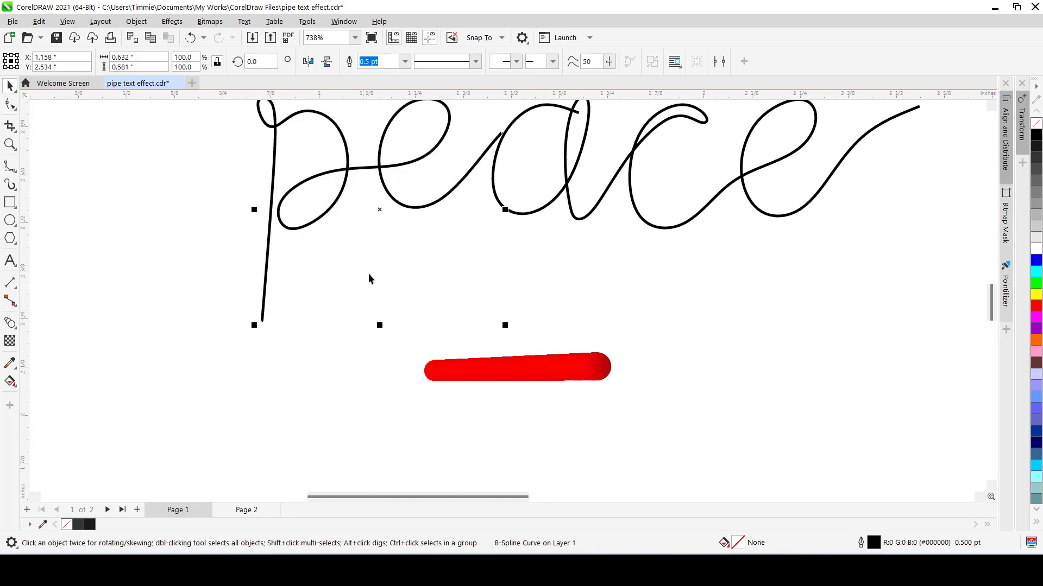
{"action": "scroll", "coordinate": [369, 279], "scroll_direction": "down", "scroll_amount": 1}
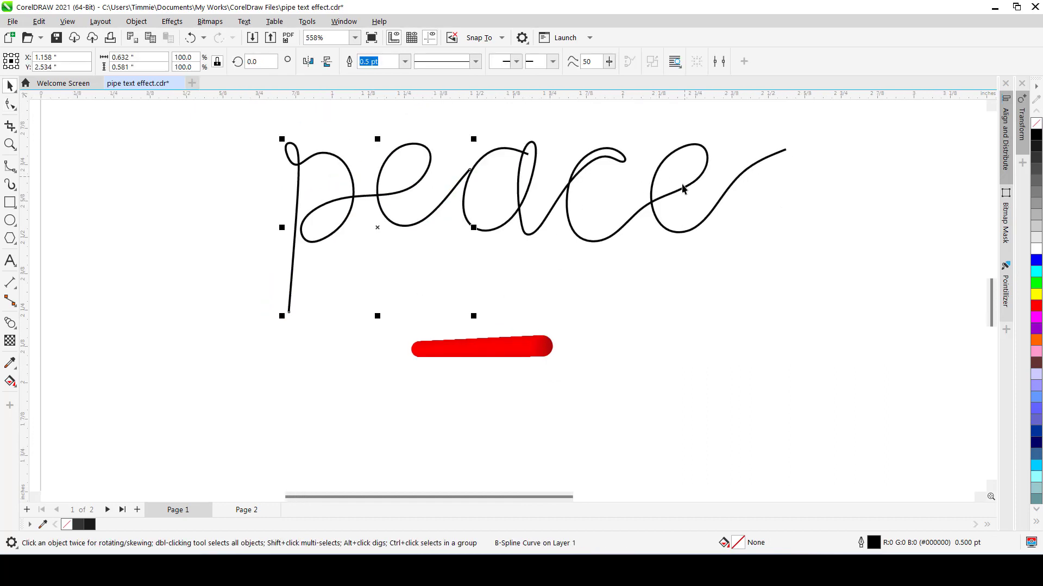
- Duplicate the red tube, move the copy below, and attach it to the peace curve as a new path
{"action": "left_click", "coordinate": [491, 344]}
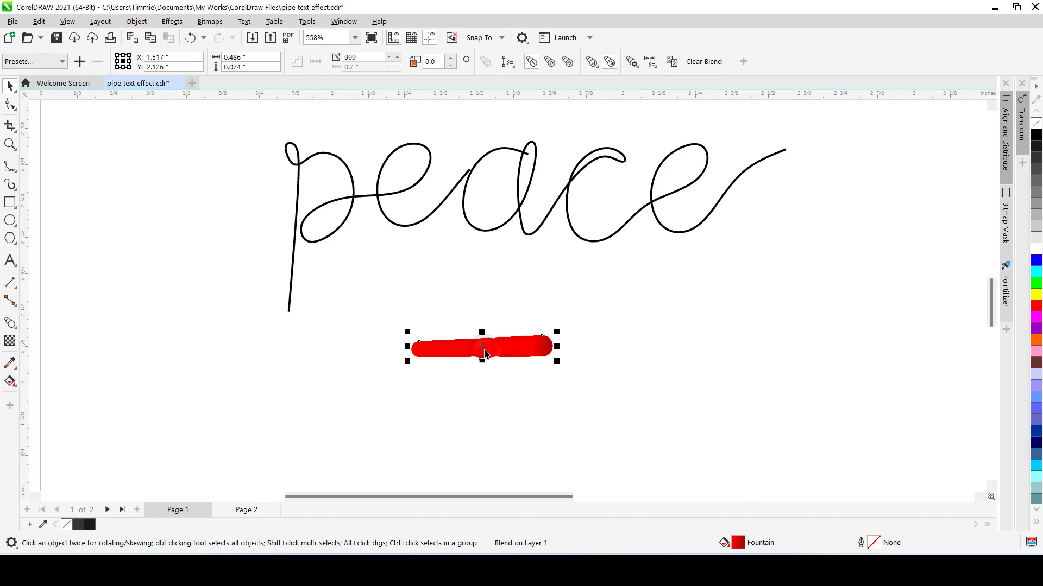
{"action": "key", "text": "ctrl+d"}
{"action": "left_click_drag", "start_coordinate": [526, 283], "coordinate": [496, 438]}
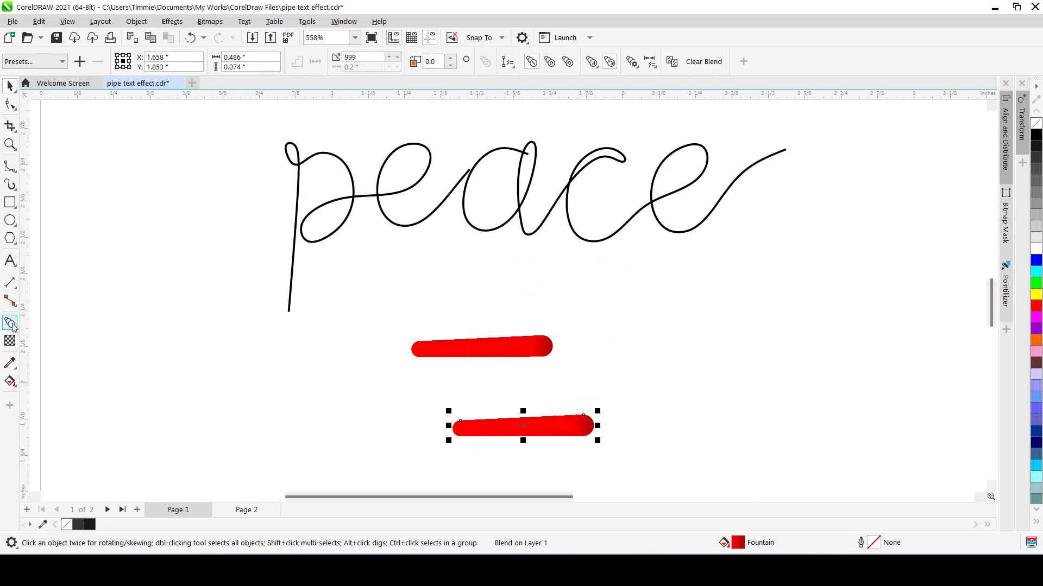
{"action": "left_click", "coordinate": [513, 68]}
{"action": "left_click", "coordinate": [530, 77]}
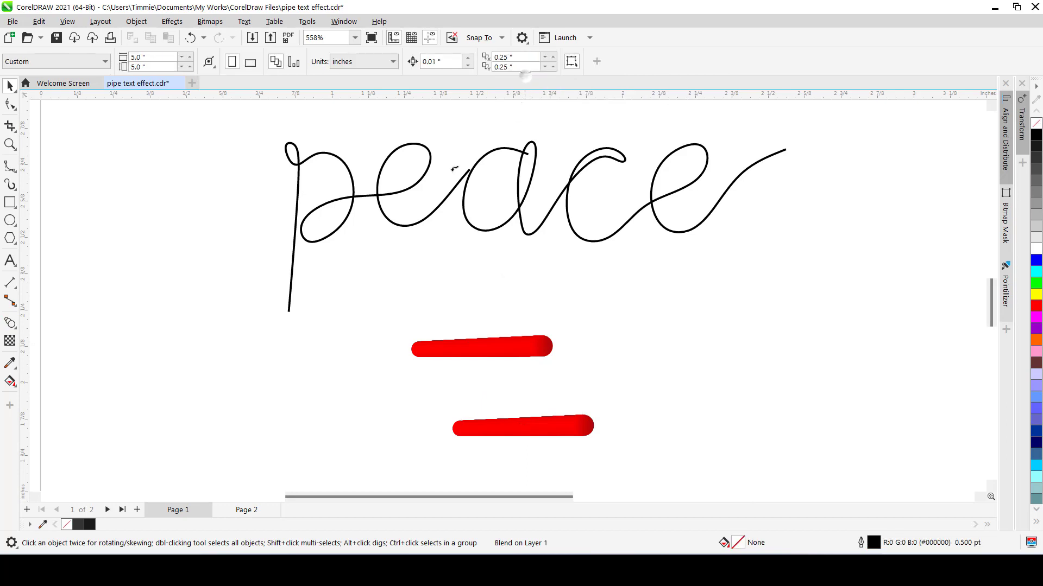
{"action": "left_click", "coordinate": [294, 244]}
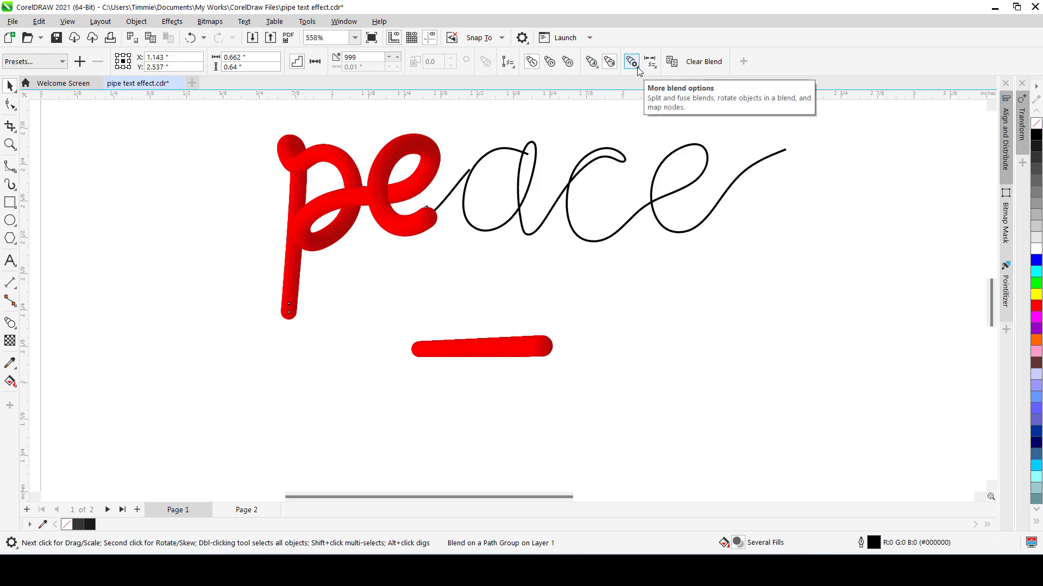
- Set the red pipe to blend along the full path, reaching the end of the e's stroke
{"action": "left_click", "coordinate": [635, 65]}
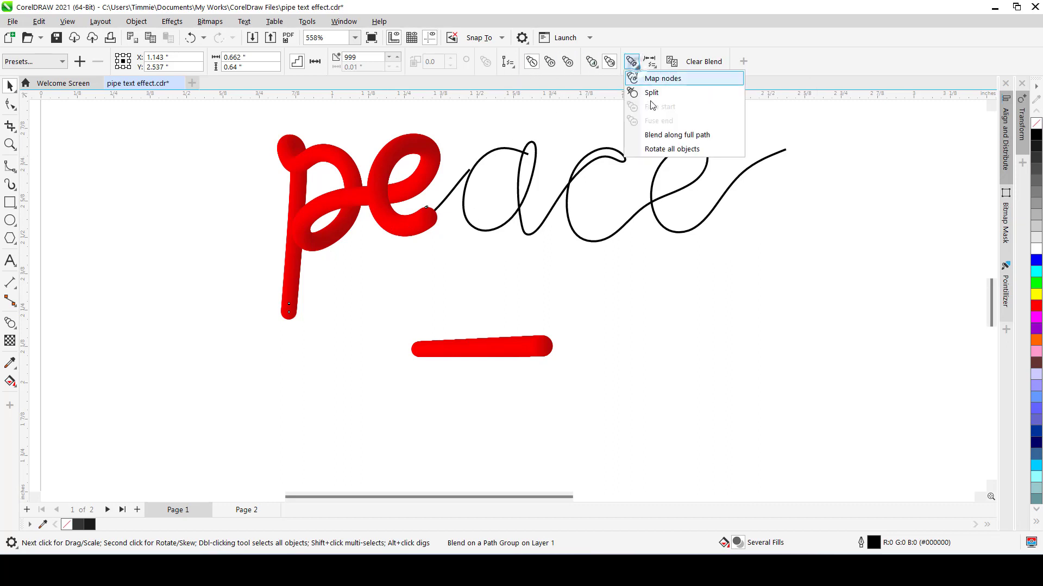
{"action": "left_click", "coordinate": [657, 136]}
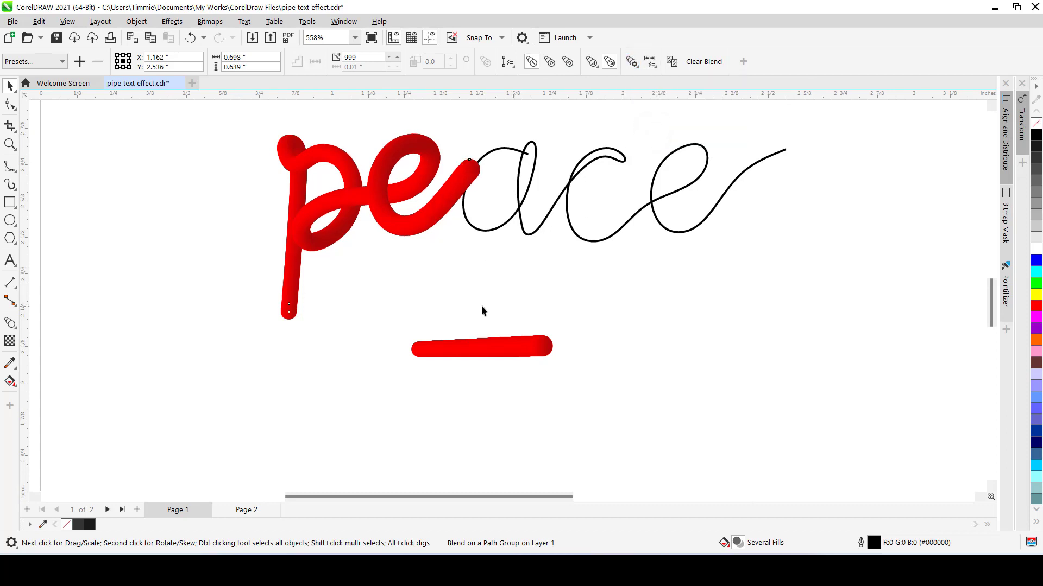
{"action": "scroll", "coordinate": [283, 319], "scroll_direction": "up", "scroll_amount": 2}
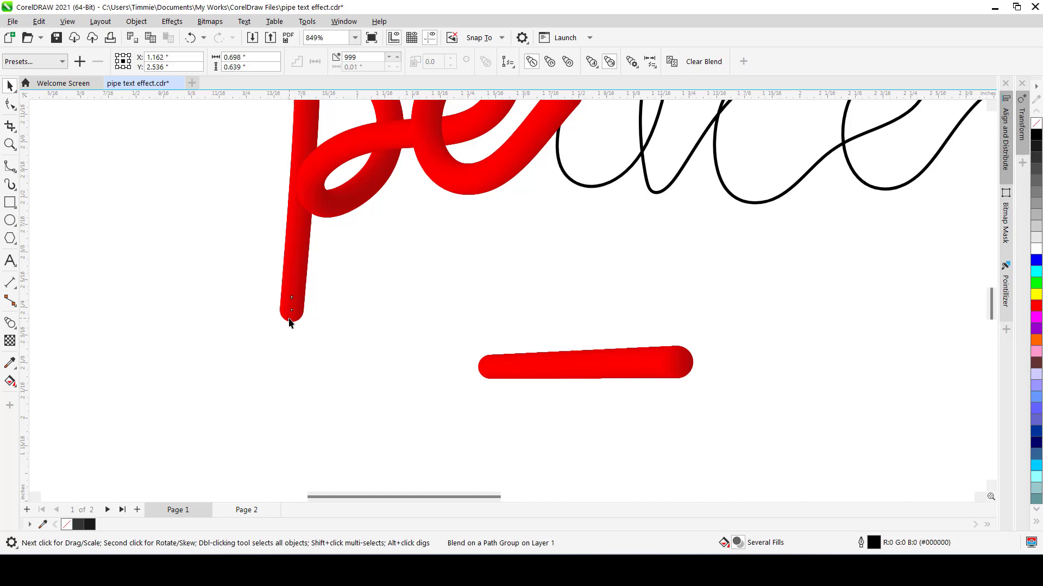
{"action": "scroll", "coordinate": [483, 178], "scroll_direction": "down", "scroll_amount": 2}
{"action": "scroll", "coordinate": [487, 162], "scroll_direction": "up", "scroll_amount": 4}
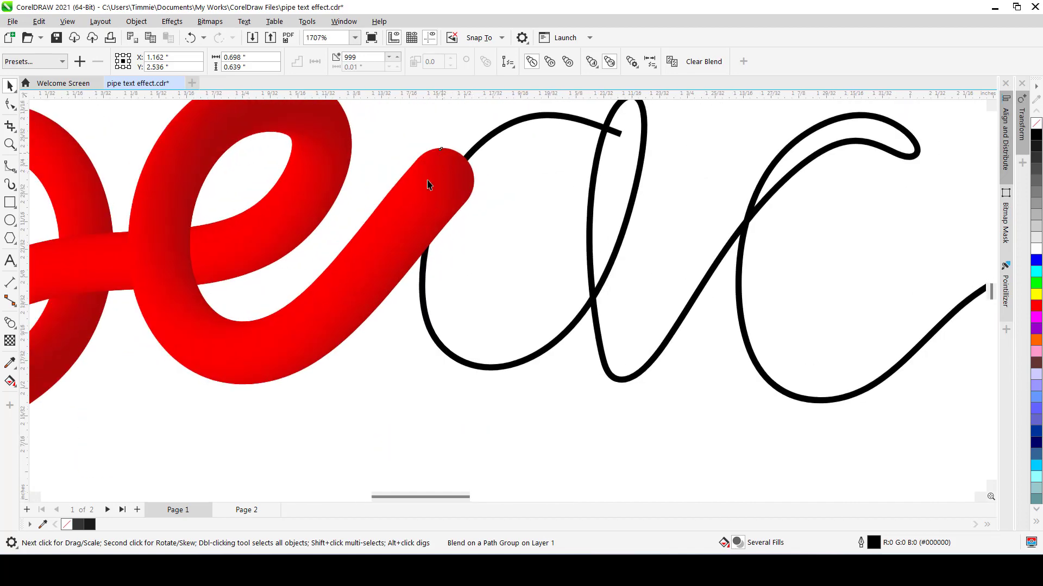
{"action": "scroll", "coordinate": [472, 191], "scroll_direction": "down", "scroll_amount": 2}
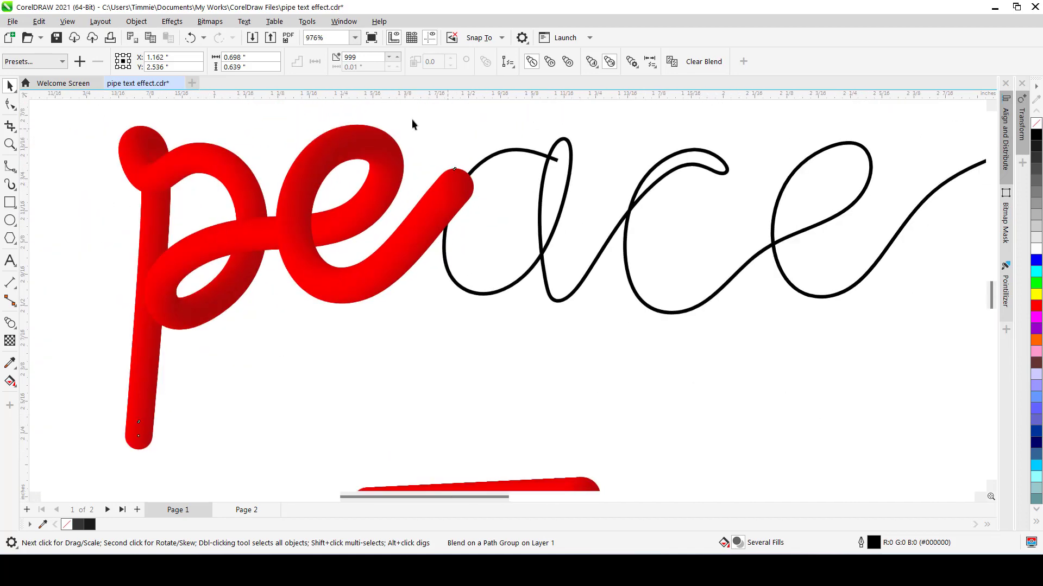
{"action": "scroll", "coordinate": [496, 216], "scroll_direction": "down", "scroll_amount": 2}
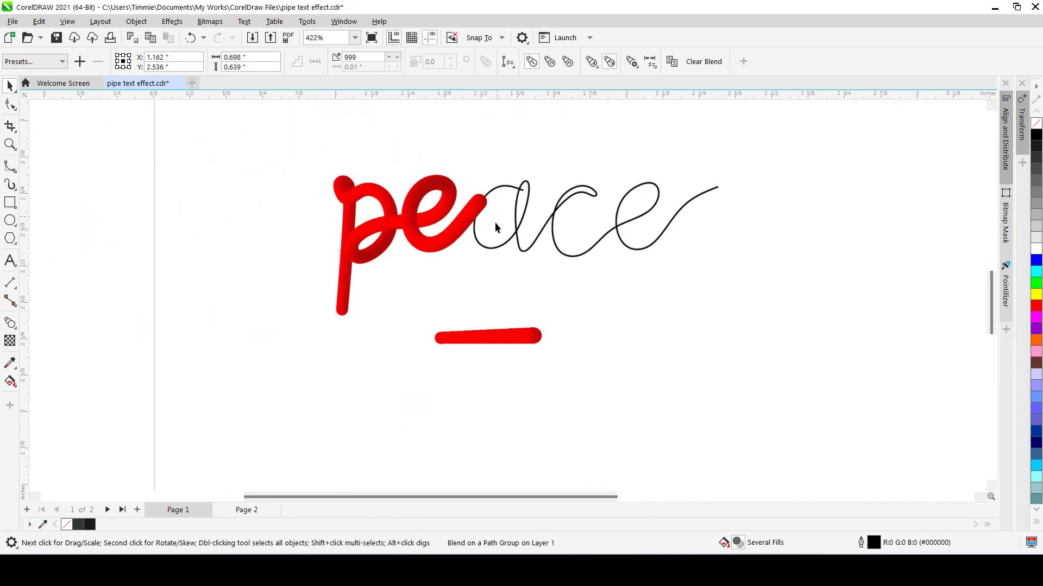
- Break the spare red tube into two circles and move the small one right of the larger
{"action": "left_click", "coordinate": [467, 342]}
{"action": "scroll", "coordinate": [507, 263], "scroll_direction": "up", "scroll_amount": 1}
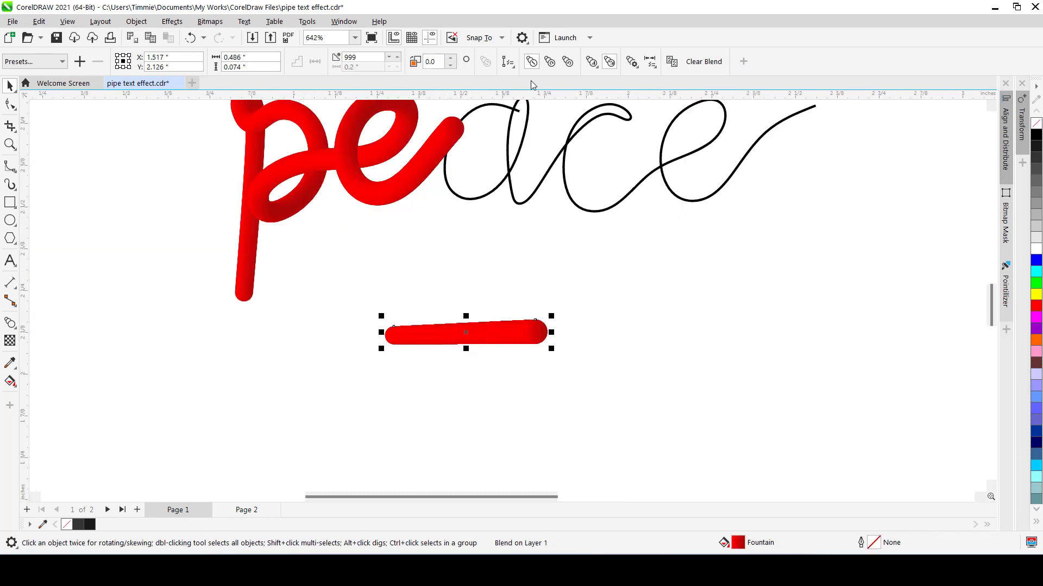
{"action": "left_click", "coordinate": [704, 62]}
{"action": "left_click", "coordinate": [489, 294]}
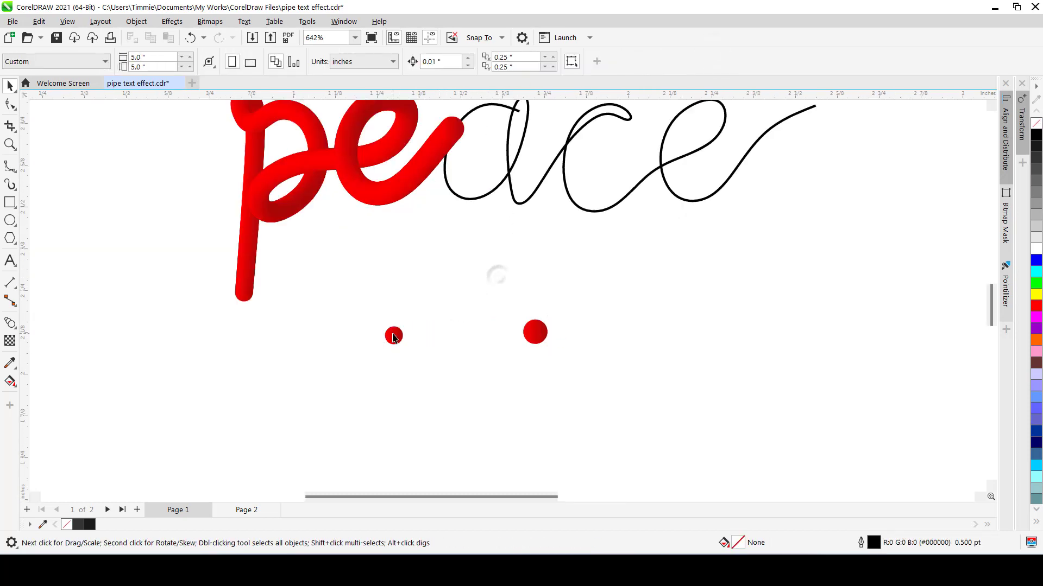
{"action": "left_click_drag", "start_coordinate": [393, 336], "coordinate": [701, 329]}
{"action": "left_click", "coordinate": [561, 377]}
{"action": "left_click", "coordinate": [528, 317]}
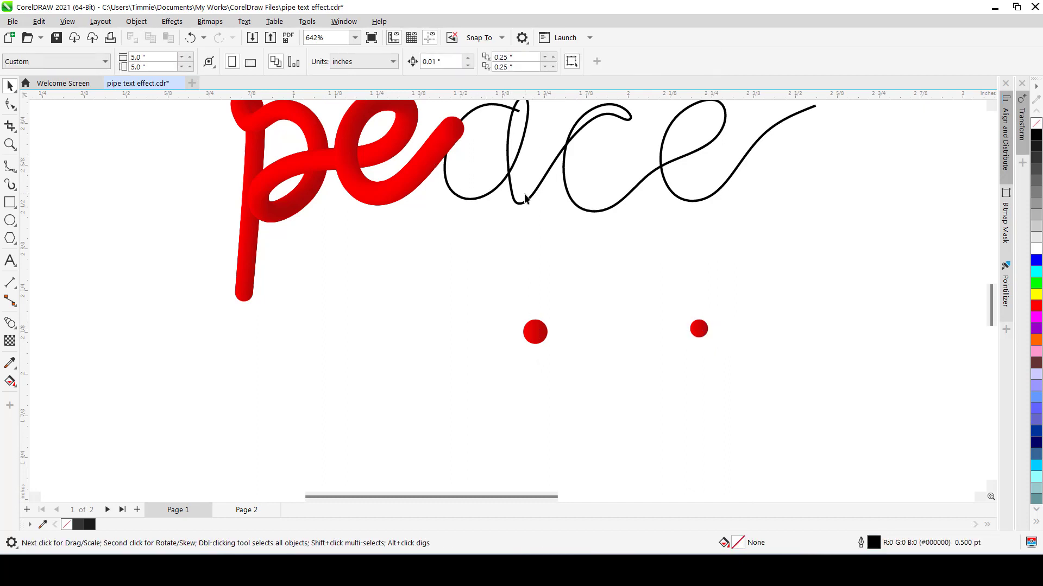
- Drag a node on the stroke of the 'a' left to reshape the black 'ace' curve
{"action": "scroll", "coordinate": [524, 198], "scroll_direction": "up", "scroll_amount": 2}
{"action": "double_click", "coordinate": [504, 191]}
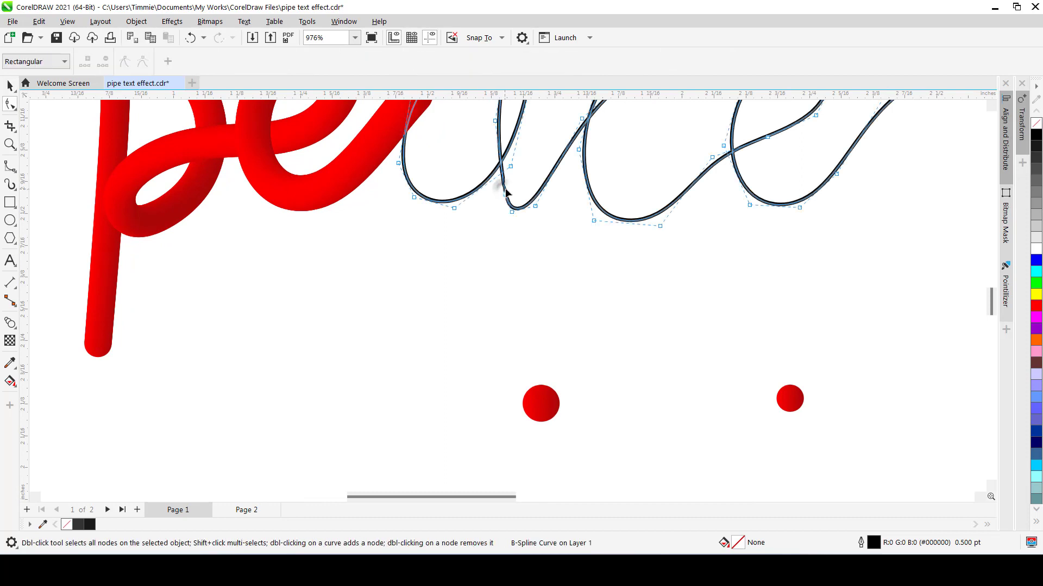
{"action": "left_click", "coordinate": [503, 171]}
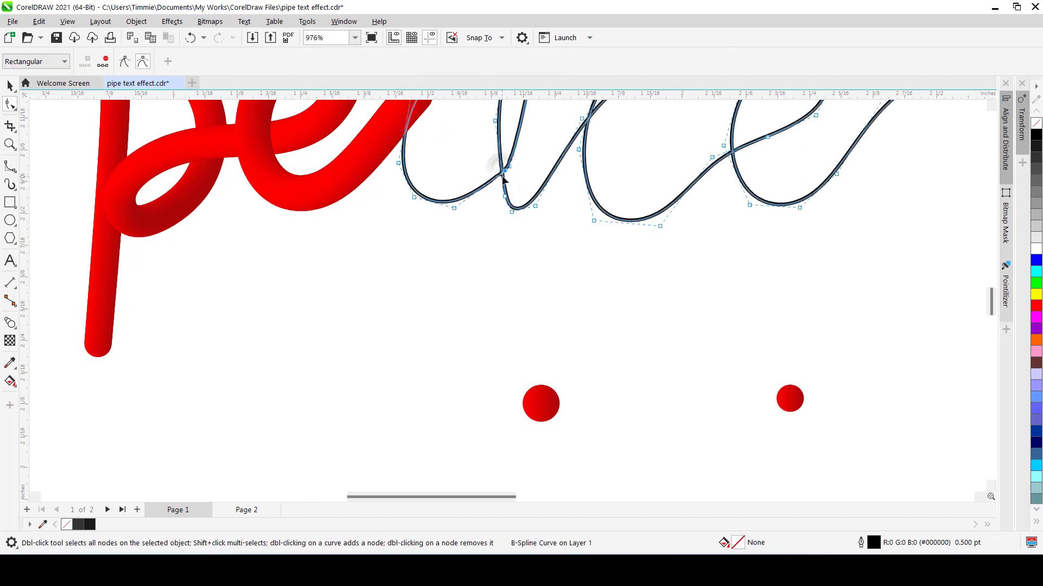
{"action": "key", "text": "ctrl+z"}
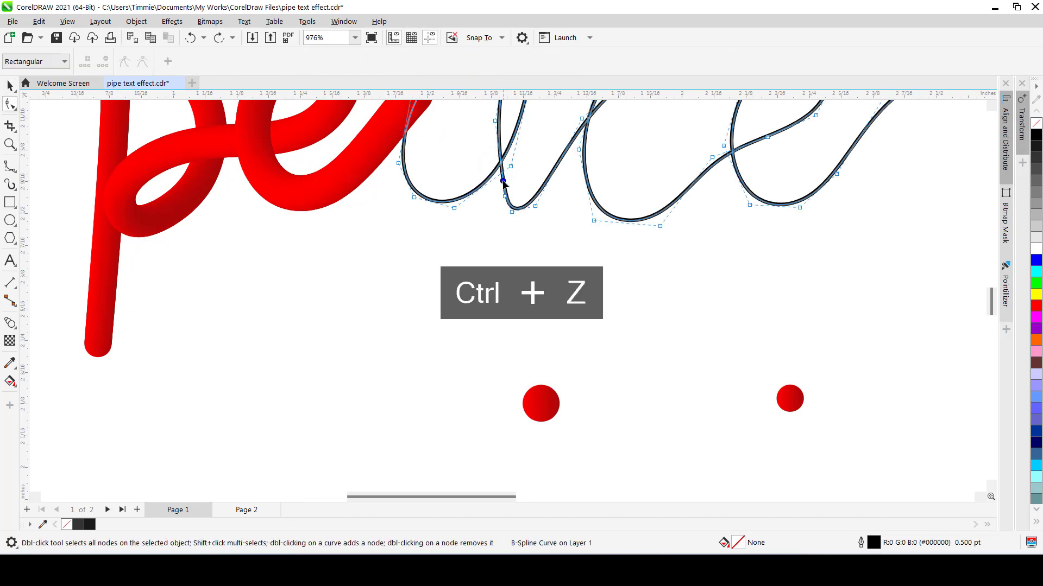
{"action": "mouse_move", "coordinate": [503, 182]}
{"action": "left_mouse_down"}
{"action": "mouse_move", "coordinate": [496, 170]}
{"action": "mouse_move", "coordinate": [496, 197]}
{"action": "left_mouse_up"}
{"action": "key", "text": "space"}
{"action": "scroll", "coordinate": [514, 231], "scroll_direction": "down", "scroll_amount": 2}
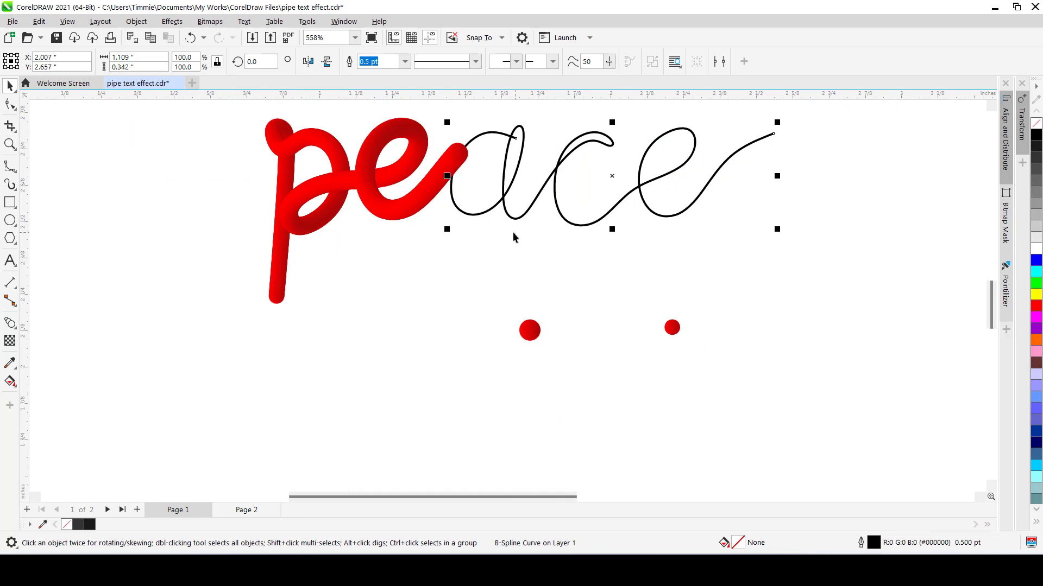
{"action": "scroll", "coordinate": [550, 211], "scroll_direction": "up", "scroll_amount": 2}
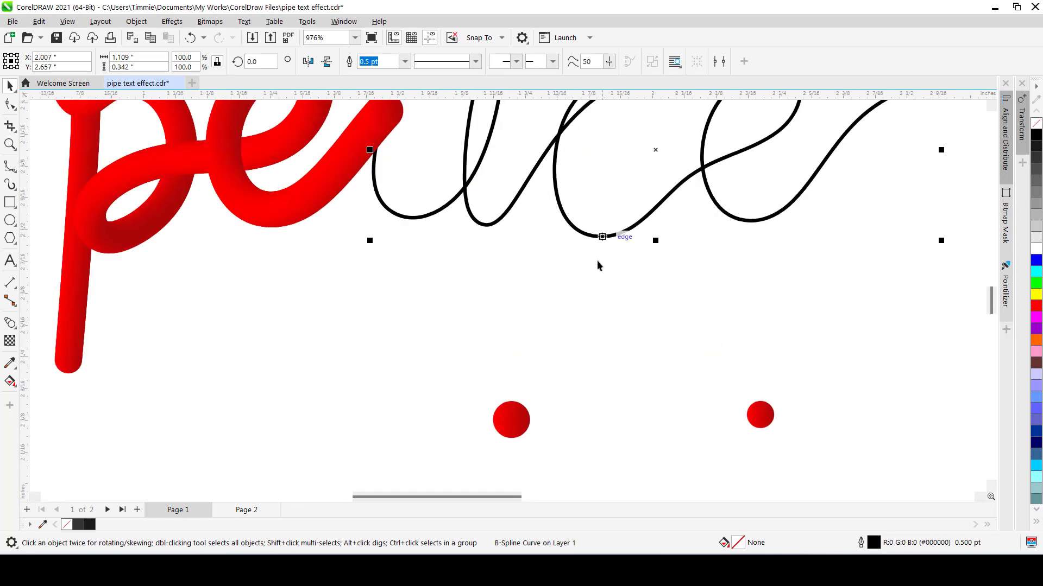
{"action": "scroll", "coordinate": [597, 264], "scroll_direction": "down", "scroll_amount": 2}
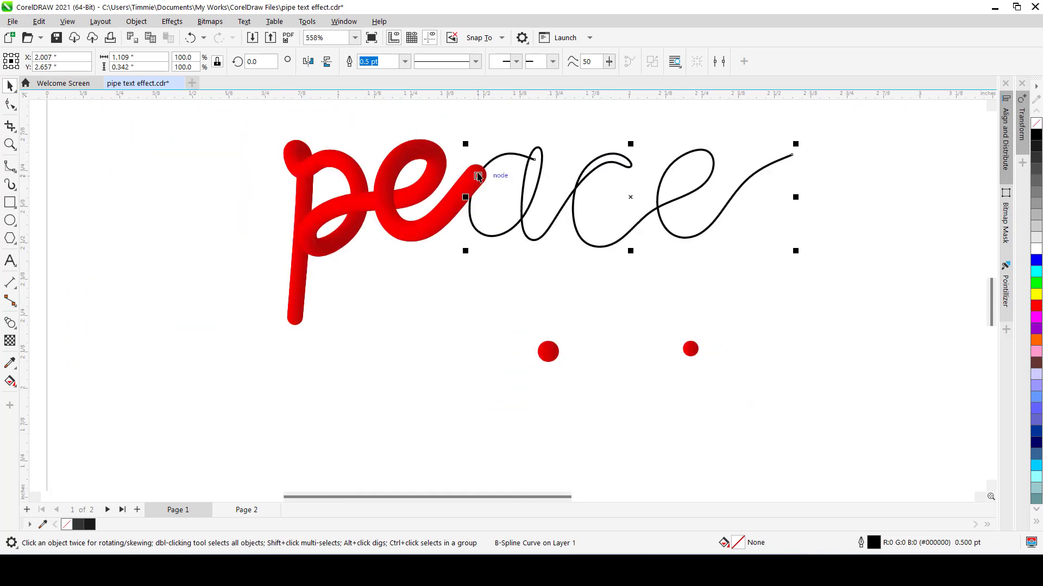
- Delete the smaller red circle on the right
{"action": "scroll", "coordinate": [478, 176], "scroll_direction": "up", "scroll_amount": 2}
{"action": "scroll", "coordinate": [490, 246], "scroll_direction": "down", "scroll_amount": 2}
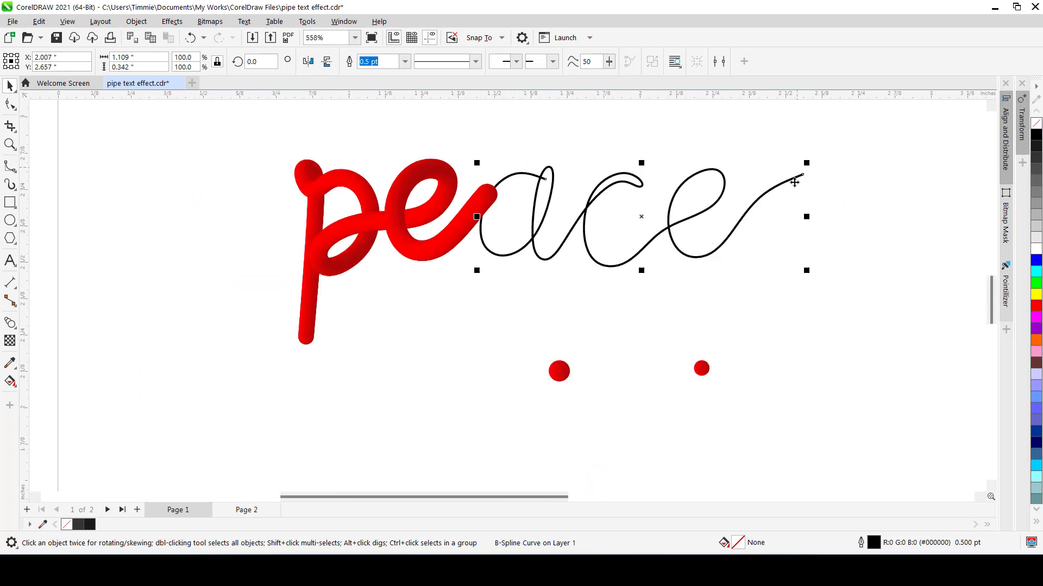
{"action": "scroll", "coordinate": [703, 368], "scroll_direction": "up", "scroll_amount": 1}
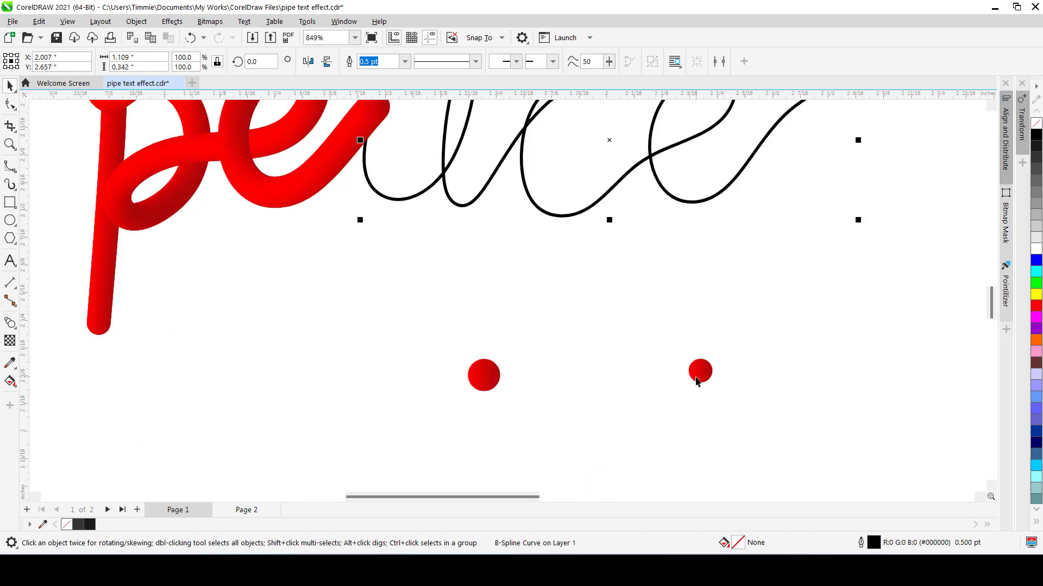
{"action": "left_click", "coordinate": [696, 378]}
{"action": "key", "text": "Delete"}
- Duplicate the left red circle, move the copy to the right, and reselect the left circle
{"action": "left_click", "coordinate": [482, 384]}
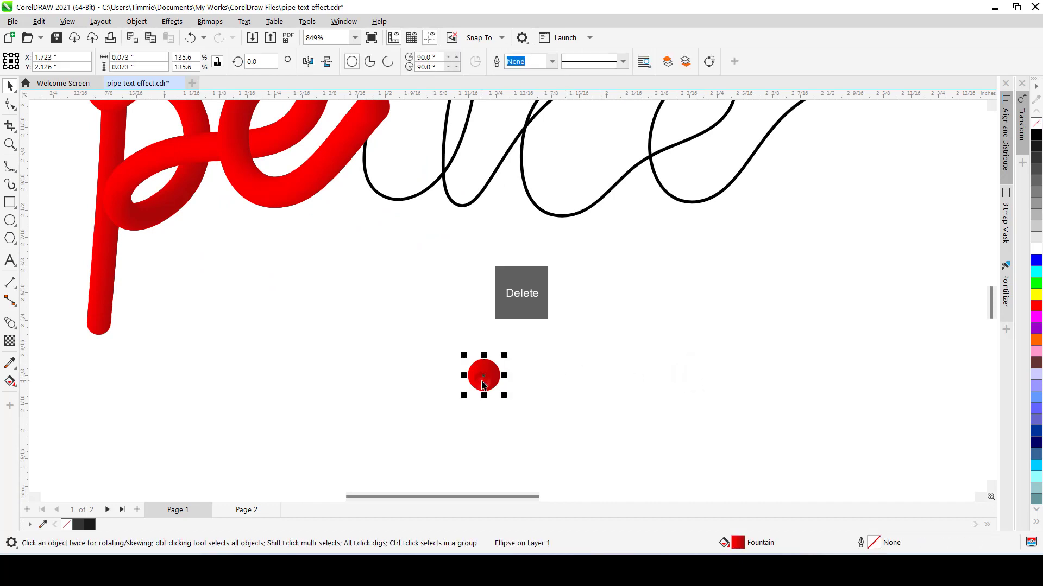
{"action": "key", "text": "ctrl+d"}
{"action": "left_click_drag", "start_coordinate": [602, 266], "coordinate": [706, 387]}
{"action": "left_click", "coordinate": [495, 373], "text": "shift"}
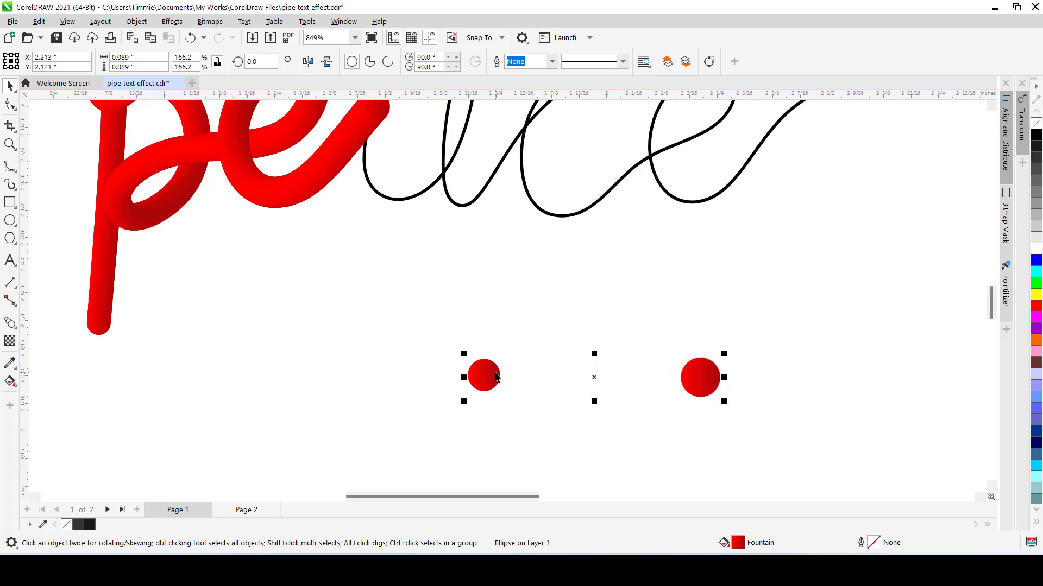
{"action": "left_click", "coordinate": [415, 356]}
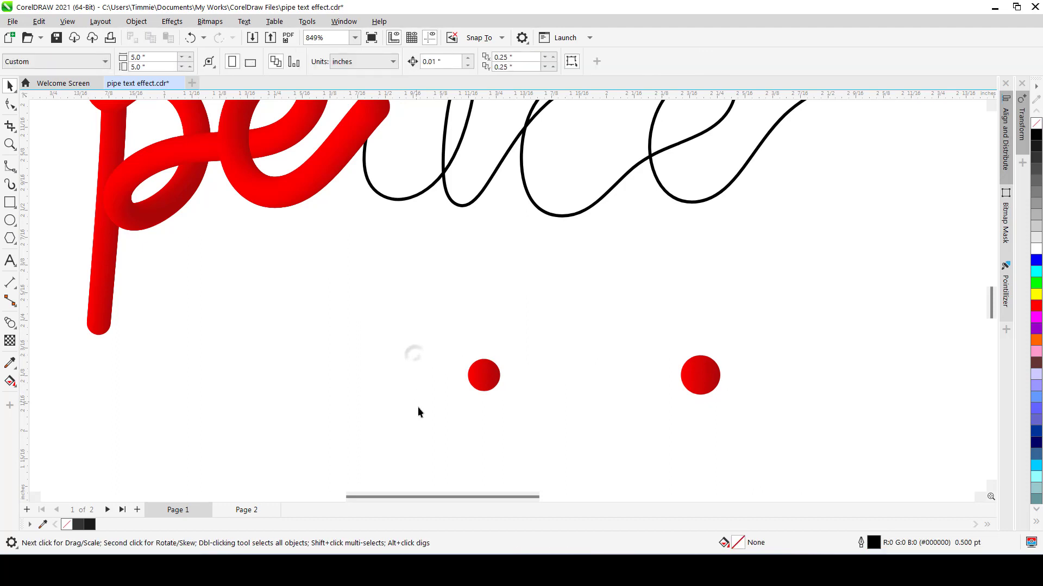
{"action": "scroll", "coordinate": [421, 413], "scroll_direction": "down", "scroll_amount": 2}
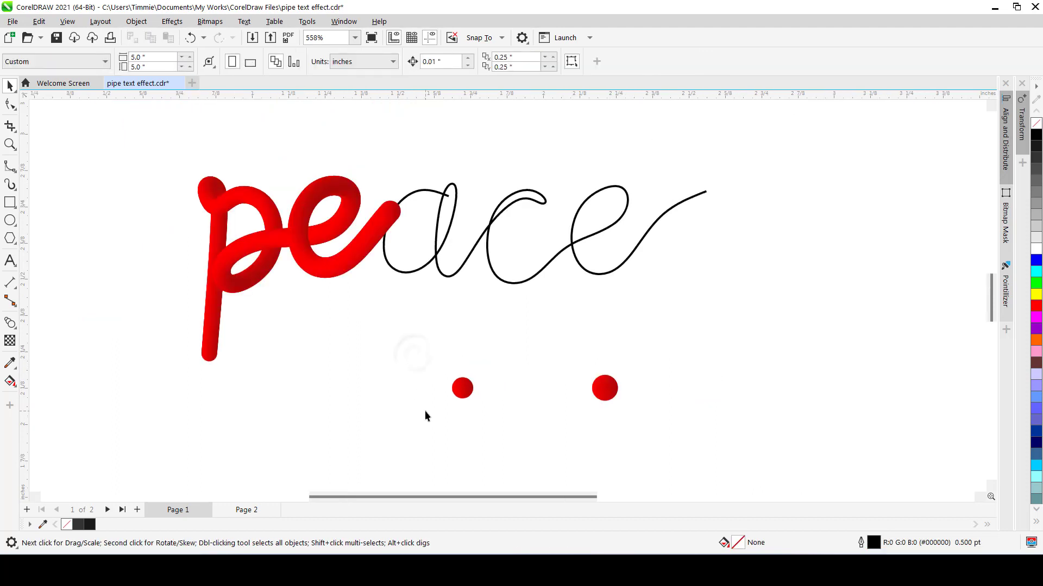
{"action": "left_click", "coordinate": [465, 395]}
- Blend the left red circle into the right one with 999 steps
{"action": "left_click", "coordinate": [9, 322]}
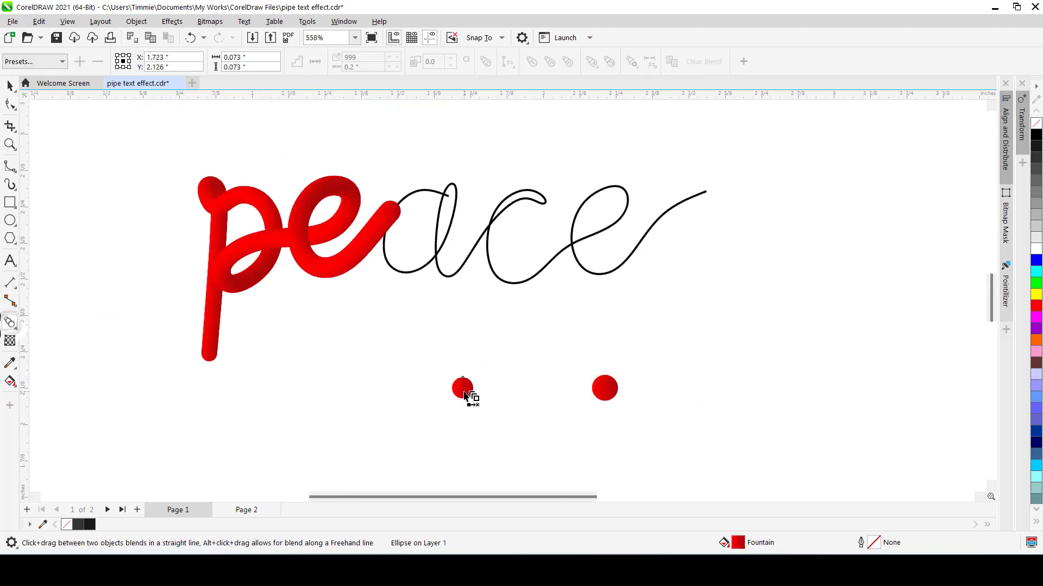
{"action": "left_click_drag", "start_coordinate": [466, 395], "coordinate": [601, 398]}
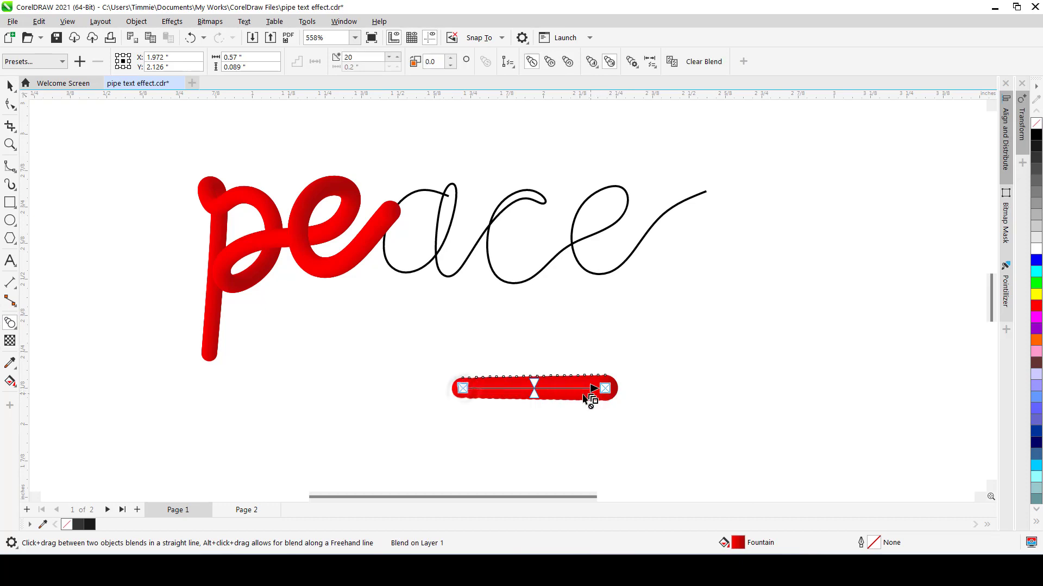
{"action": "double_click", "coordinate": [344, 62]}
{"action": "type", "text": "999"}
{"action": "key", "text": "Return"}
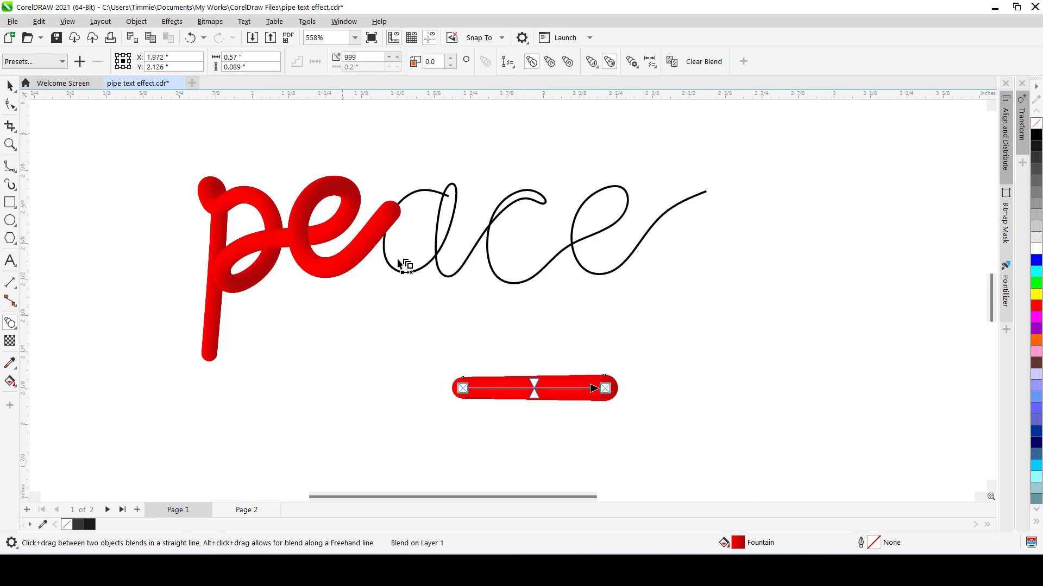
- Attach the blend to the 'ace' curve as a new path and run it along the full path
{"action": "left_click", "coordinate": [508, 63]}
{"action": "left_click", "coordinate": [530, 79]}
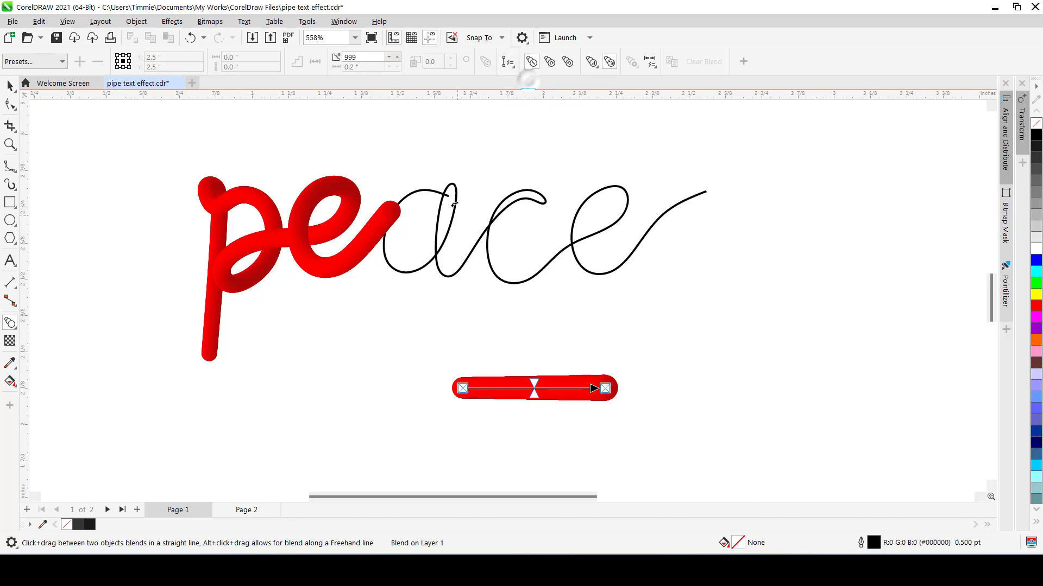
{"action": "left_click", "coordinate": [436, 191]}
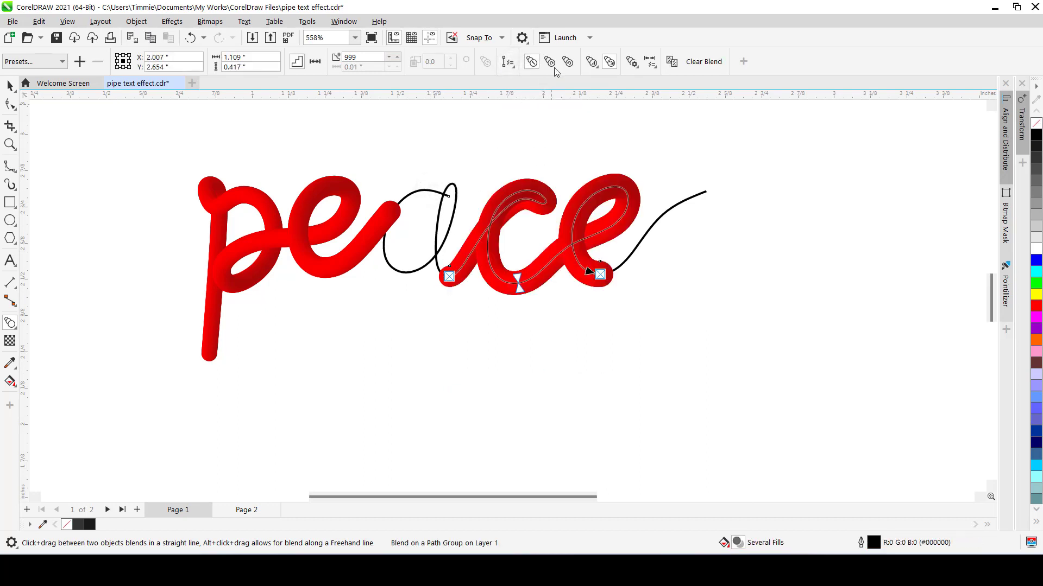
{"action": "left_click", "coordinate": [639, 68]}
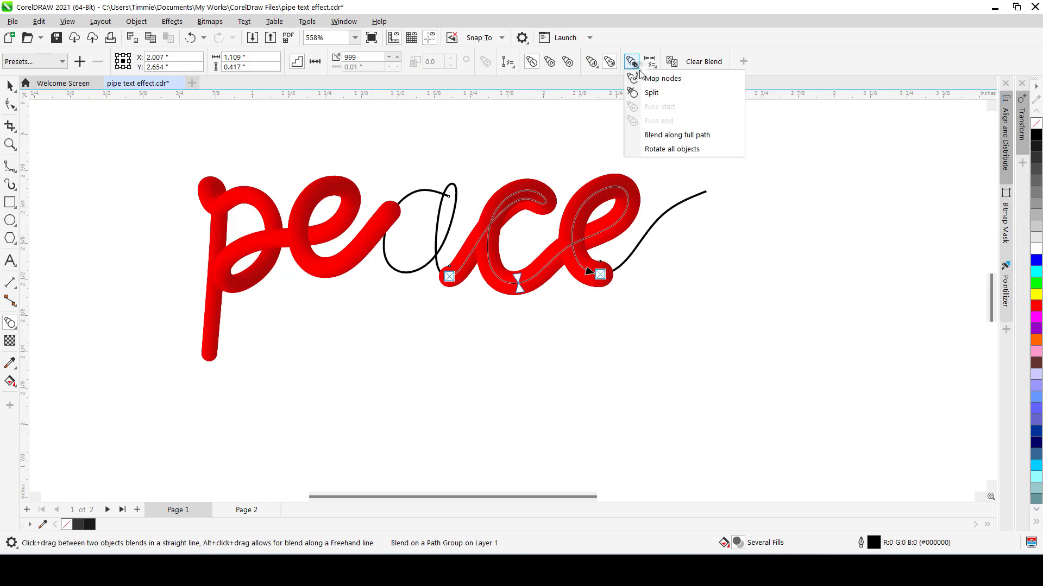
{"action": "left_click", "coordinate": [643, 134]}
{"action": "key", "text": "space"}
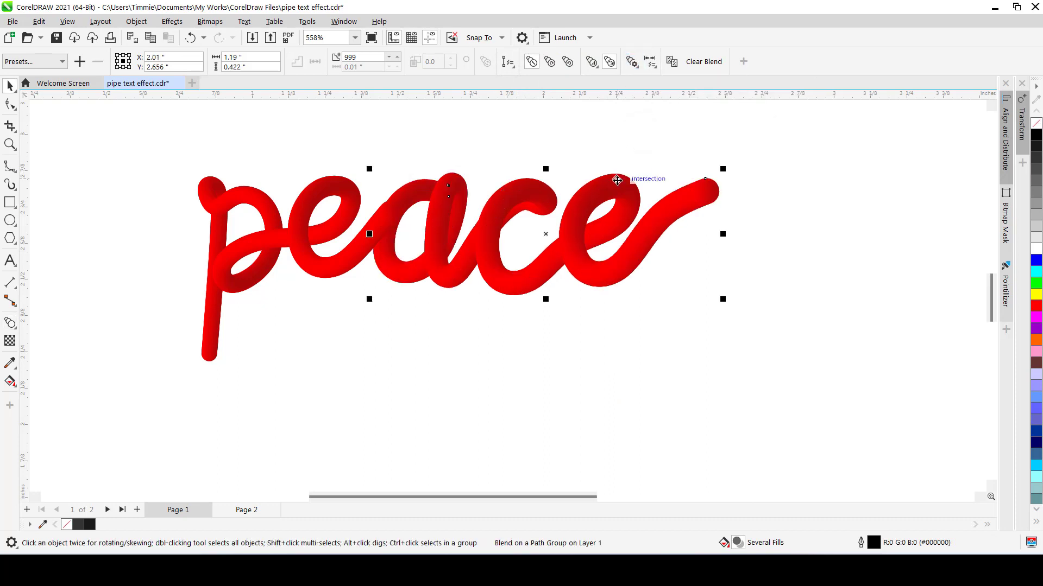
{"action": "left_click", "coordinate": [443, 308]}
{"action": "scroll", "coordinate": [442, 370], "scroll_direction": "down", "scroll_amount": 1}
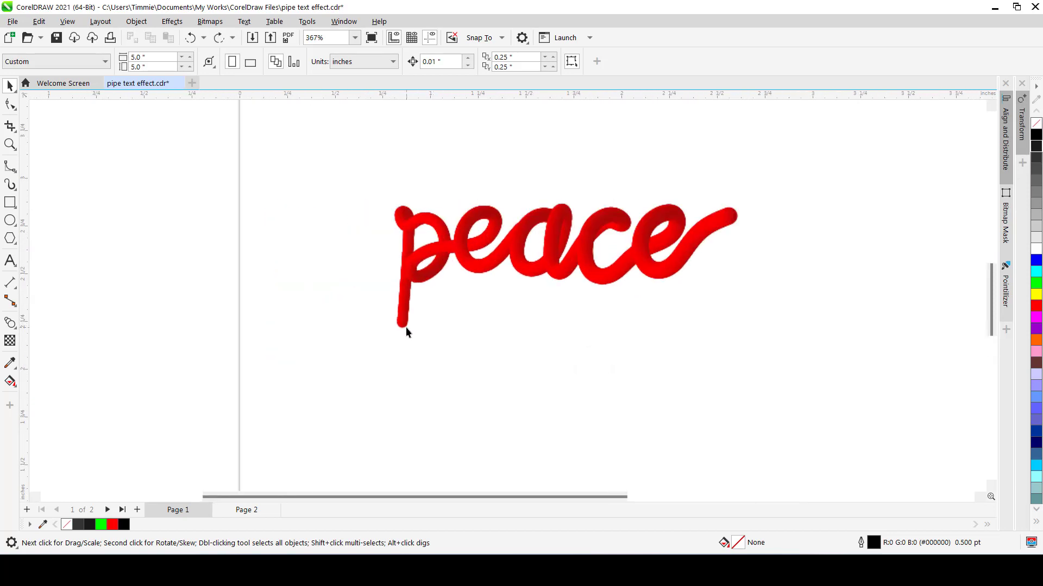
{"action": "scroll", "coordinate": [405, 328], "scroll_direction": "up", "scroll_amount": 3}
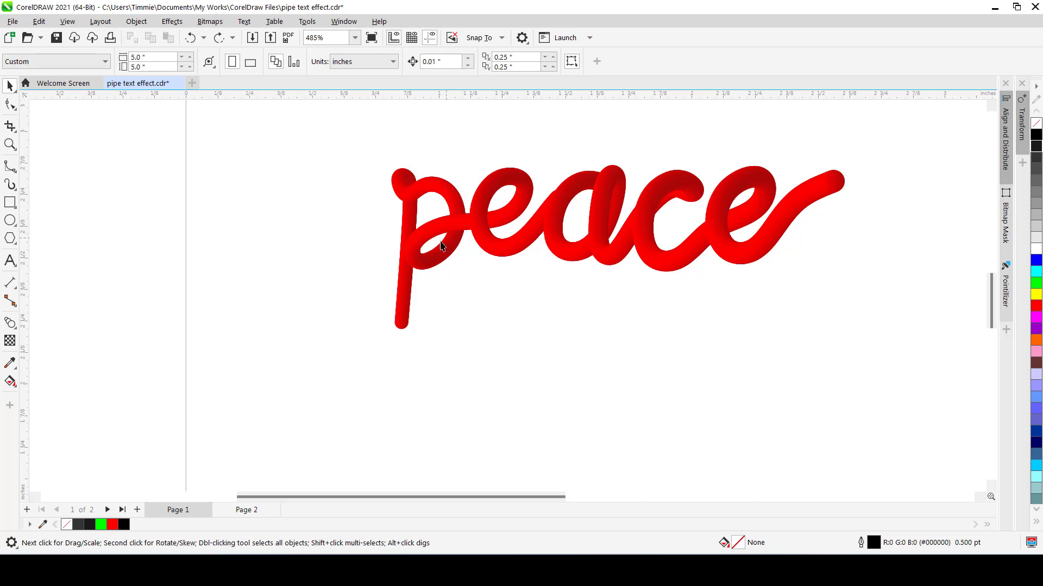
{"action": "scroll", "coordinate": [402, 331], "scroll_direction": "up", "scroll_amount": 1}
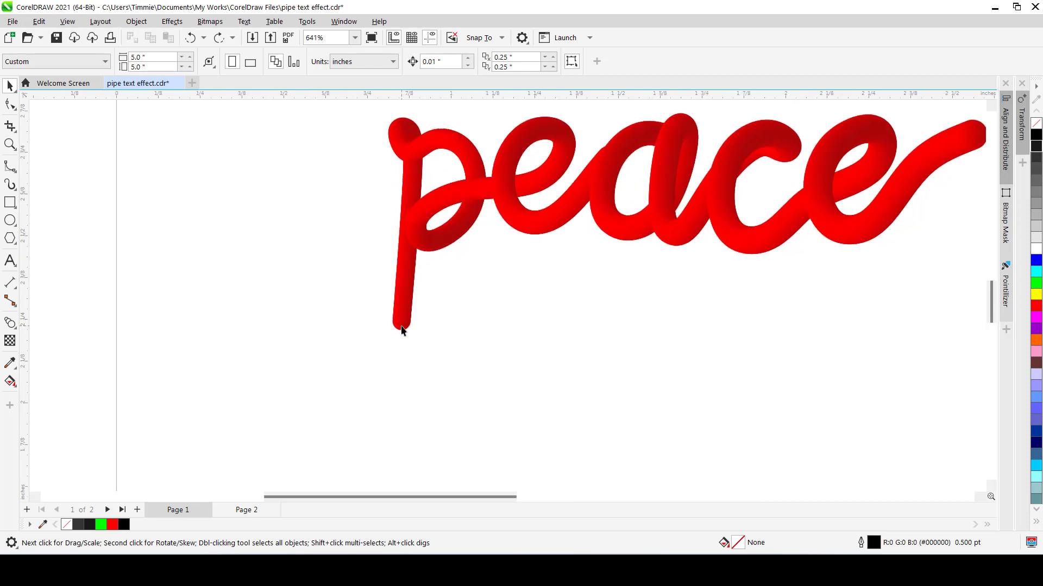
{"action": "left_click", "coordinate": [401, 330]}
{"action": "scroll", "coordinate": [400, 326], "scroll_direction": "up", "scroll_amount": 1}
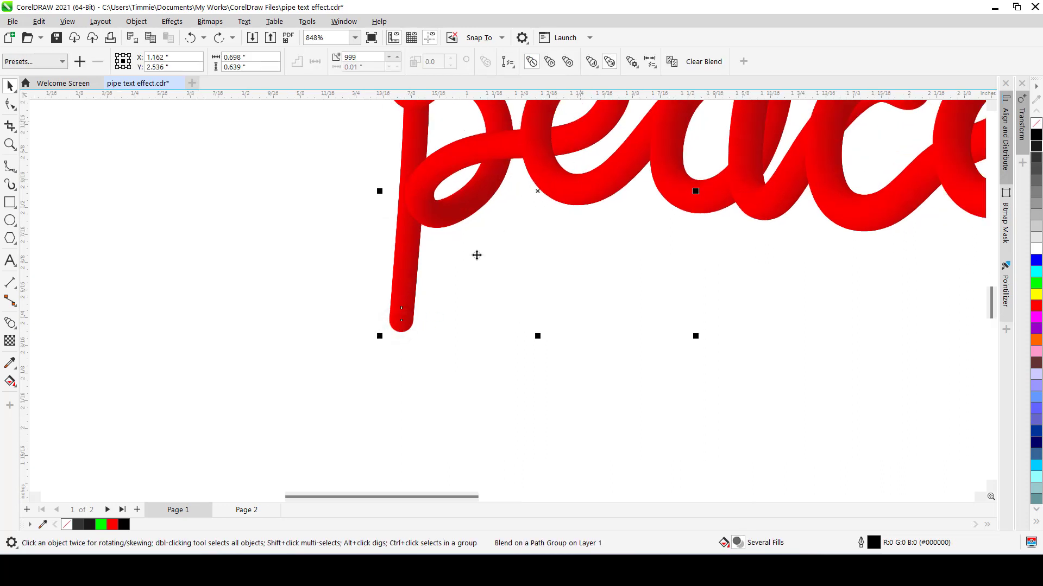
{"action": "double_click", "coordinate": [400, 324]}
{"action": "key", "text": "space"}
{"action": "key", "text": "Escape"}
{"action": "left_click", "coordinate": [402, 328]}
{"action": "scroll", "coordinate": [423, 334], "scroll_direction": "down", "scroll_amount": 2}
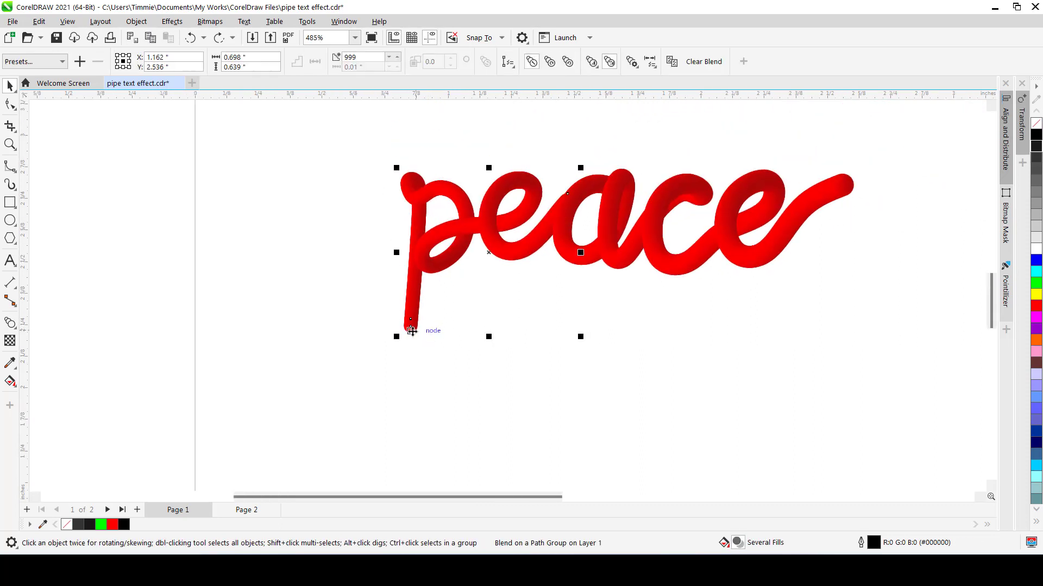
{"action": "left_click", "coordinate": [389, 318]}
{"action": "scroll", "coordinate": [389, 318], "scroll_direction": "up", "scroll_amount": 4}
{"action": "left_click_drag", "start_coordinate": [380, 291], "coordinate": [438, 346]}
{"action": "scroll", "coordinate": [428, 329], "scroll_direction": "down", "scroll_amount": 3}
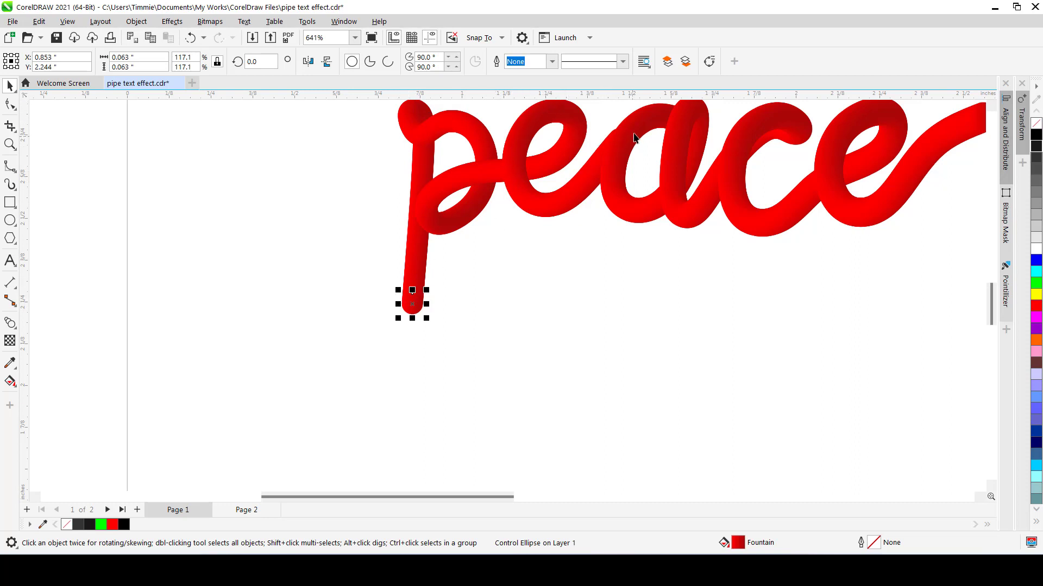
{"action": "scroll", "coordinate": [483, 252], "scroll_direction": "down", "scroll_amount": 3}
{"action": "left_click", "coordinate": [468, 130]}
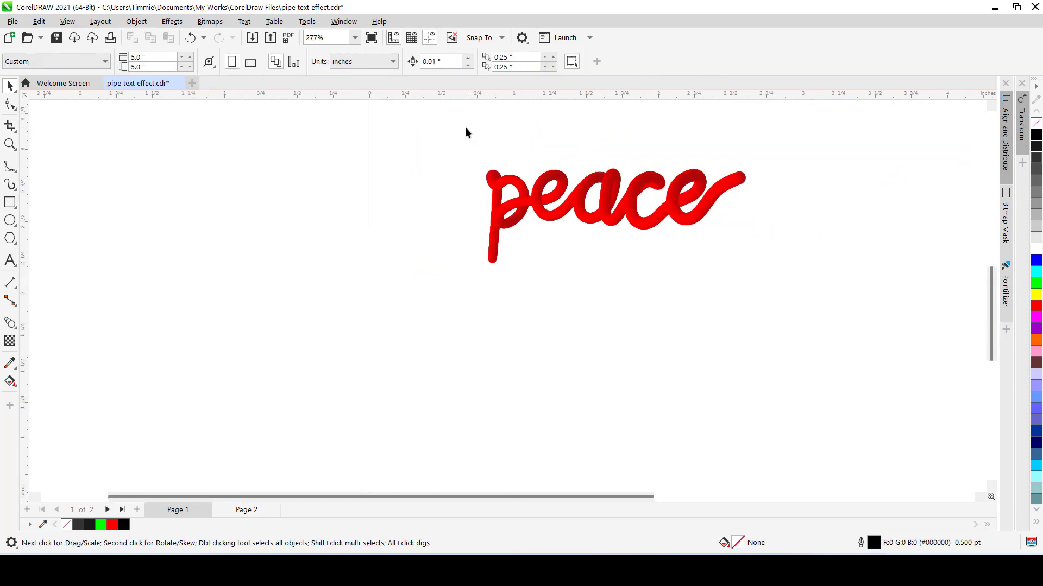
- Duplicate the whole peace pipe and place the copy below the original
{"action": "left_click_drag", "start_coordinate": [471, 139], "coordinate": [798, 292]}
{"action": "key", "text": "ctrl+d"}
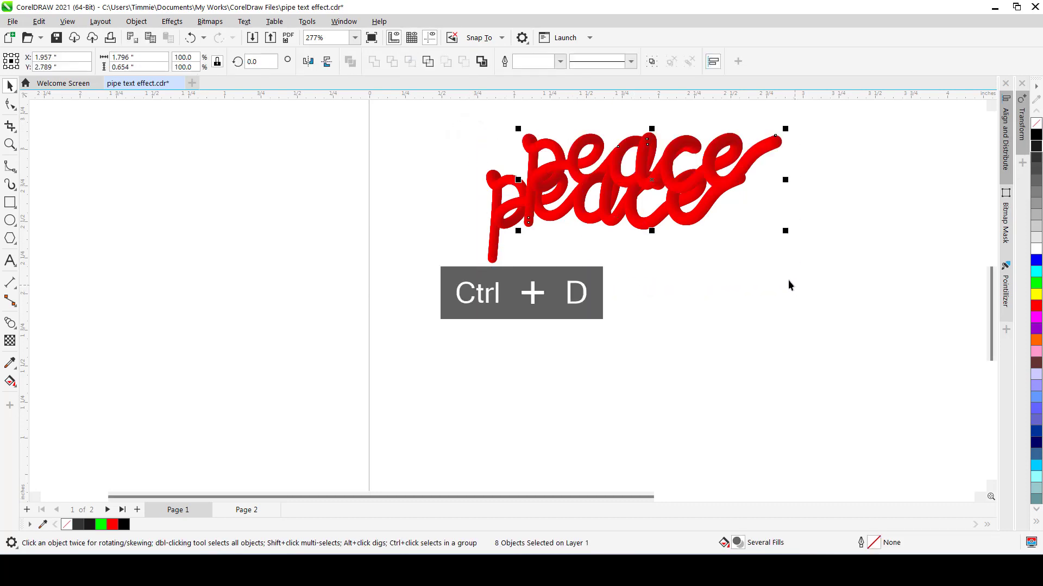
{"action": "left_click_drag", "start_coordinate": [665, 164], "coordinate": [624, 390]}
{"action": "left_click", "coordinate": [624, 390]}
{"action": "scroll", "coordinate": [624, 390], "scroll_direction": "up", "scroll_amount": 2}
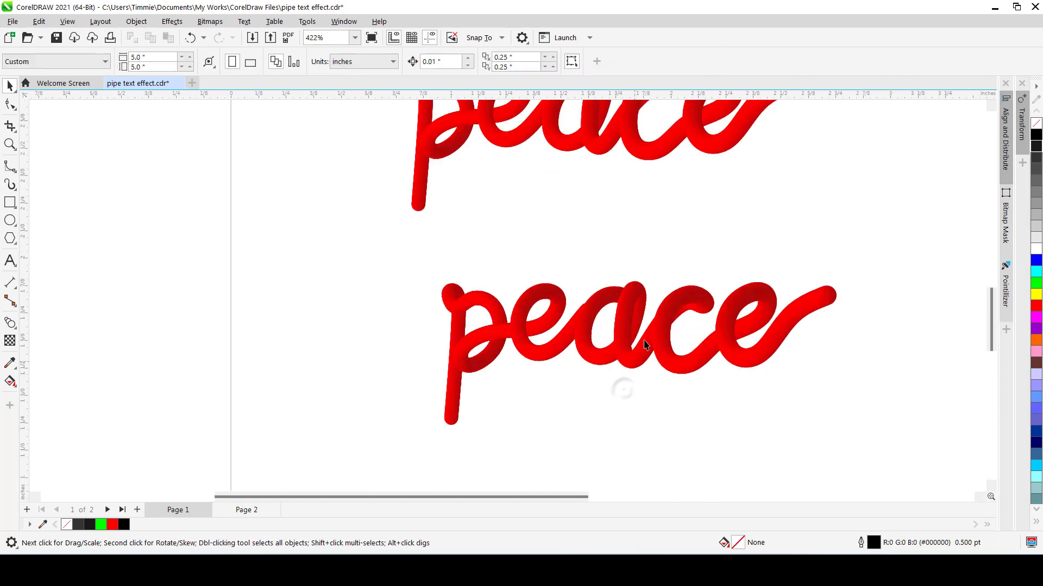
{"action": "scroll", "coordinate": [513, 298], "scroll_direction": "down", "scroll_amount": 1}
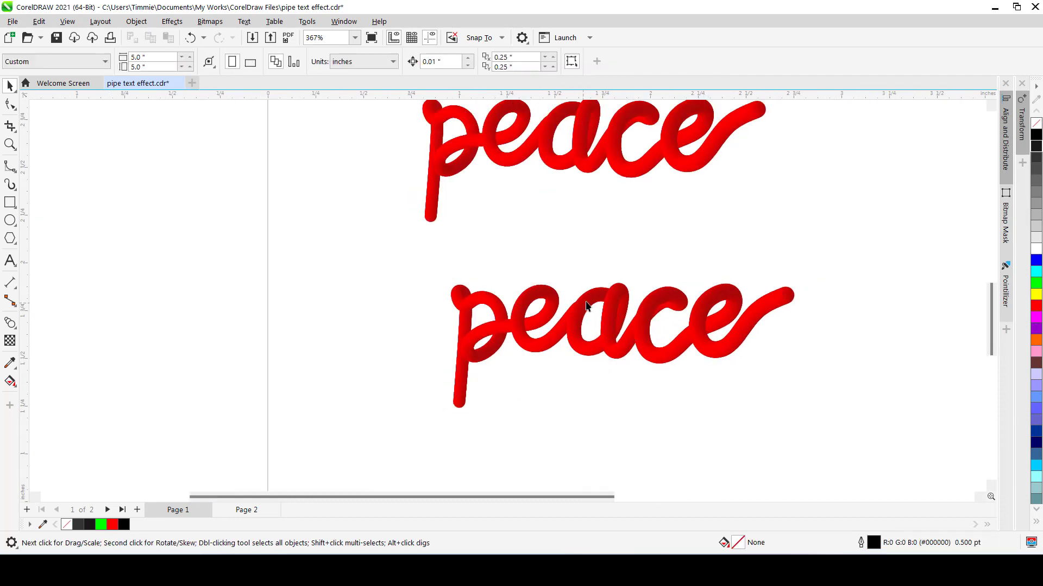
{"action": "scroll", "coordinate": [614, 304], "scroll_direction": "up", "scroll_amount": 2}
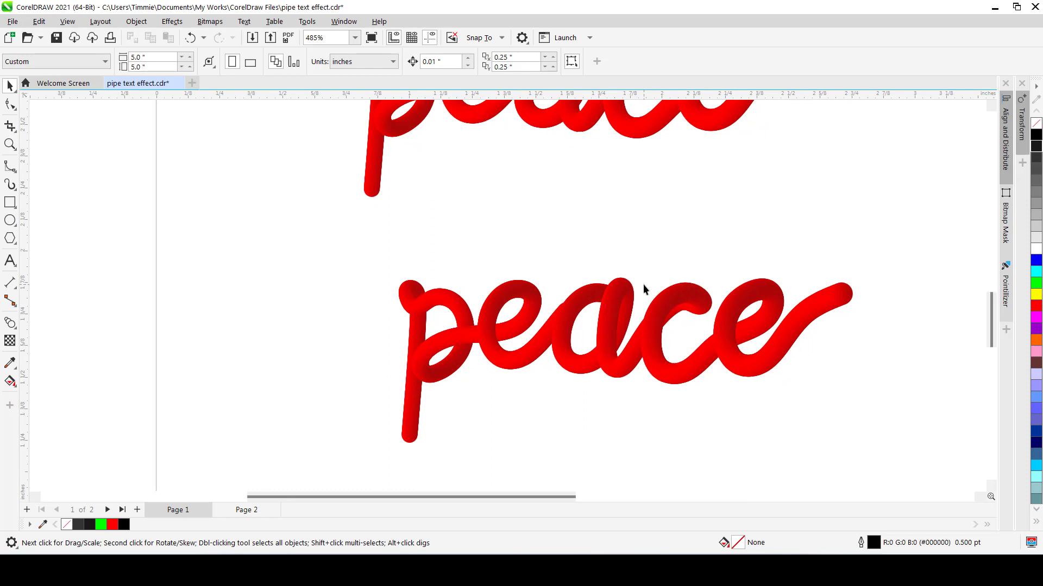
- Draw a second small ellipse, fill the shapes red and green, and place the red above the green
{"action": "left_click", "coordinate": [9, 220]}
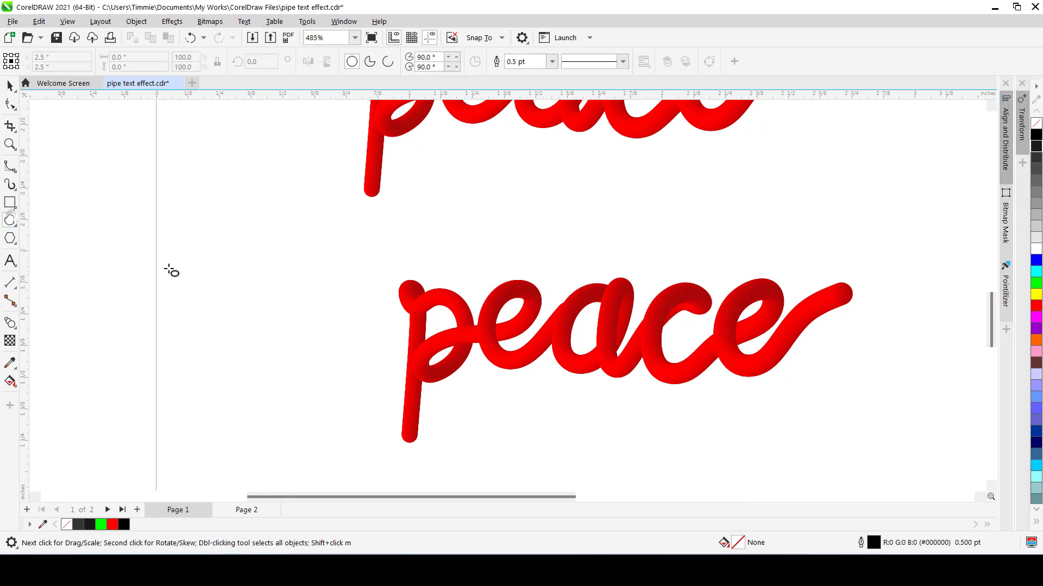
{"action": "mouse_move", "coordinate": [177, 270]}
{"action": "left_mouse_down"}
{"action": "mouse_move", "coordinate": [210, 299]}
{"action": "mouse_move", "coordinate": [233, 297]}
{"action": "left_mouse_up"}
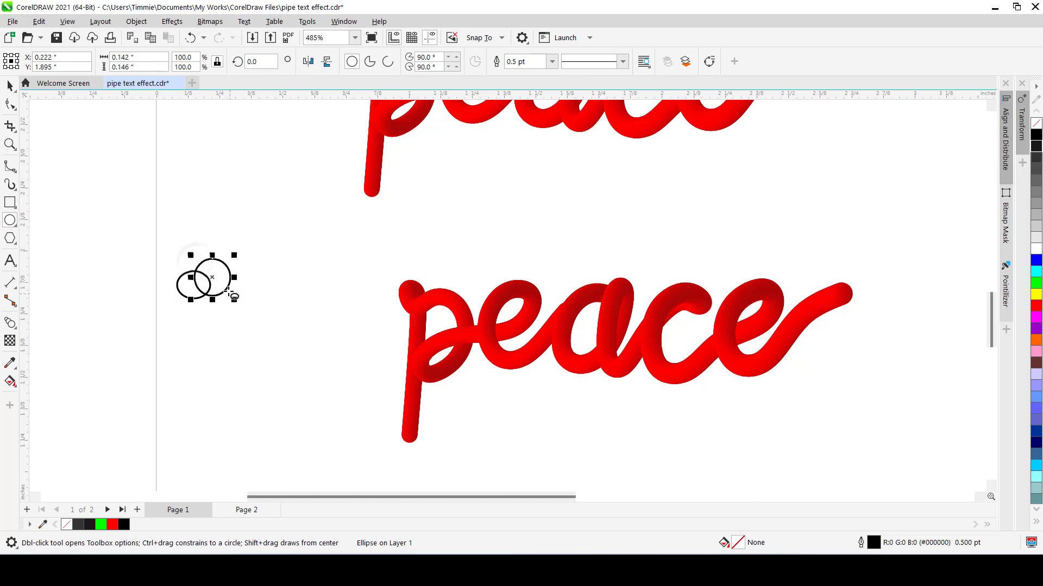
{"action": "key", "text": "space"}
{"action": "left_click", "coordinate": [113, 526]}
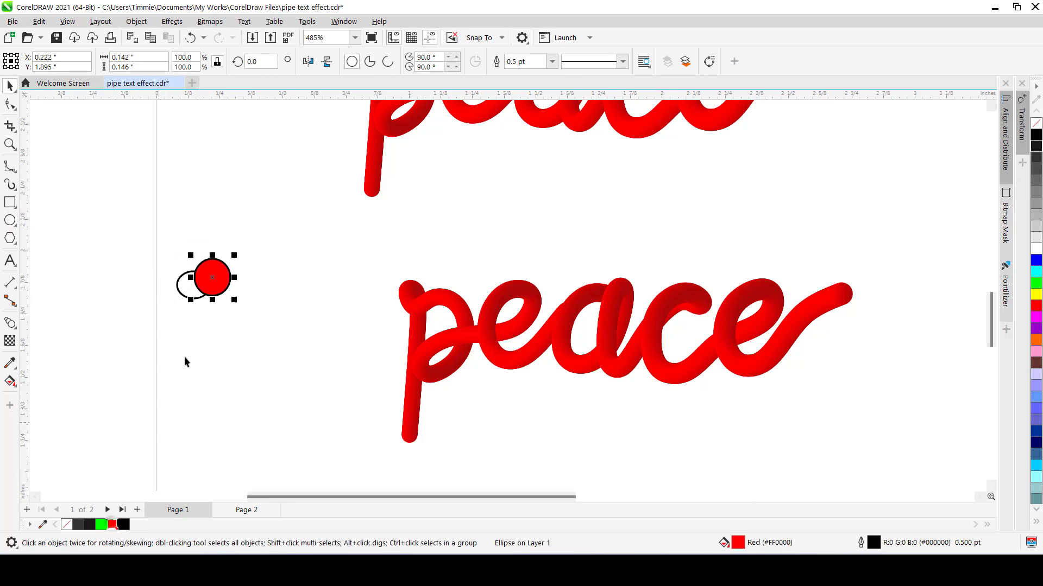
{"action": "key", "text": "Tab"}
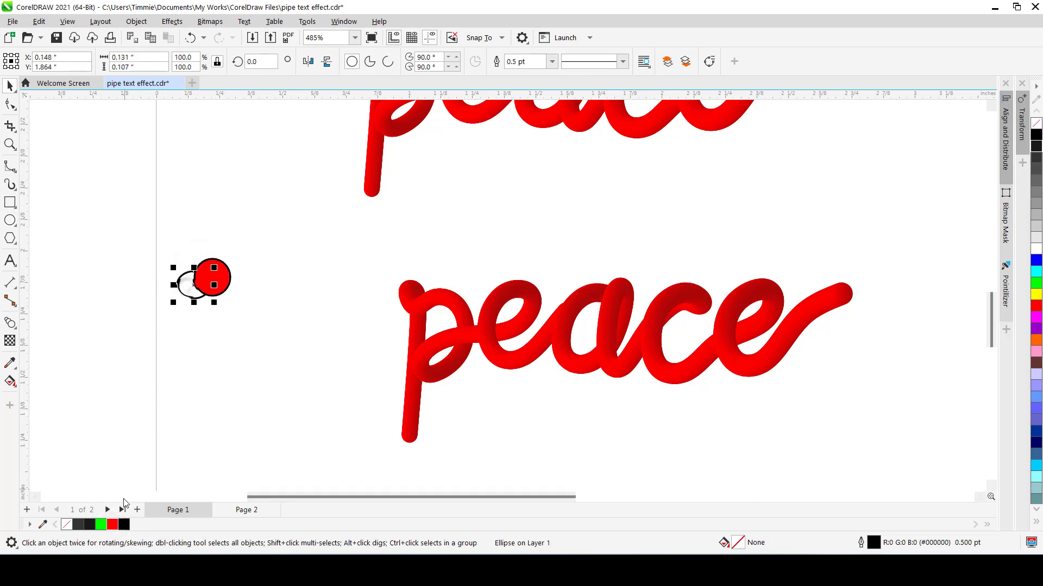
{"action": "left_click", "coordinate": [100, 525]}
{"action": "left_click", "coordinate": [227, 278]}
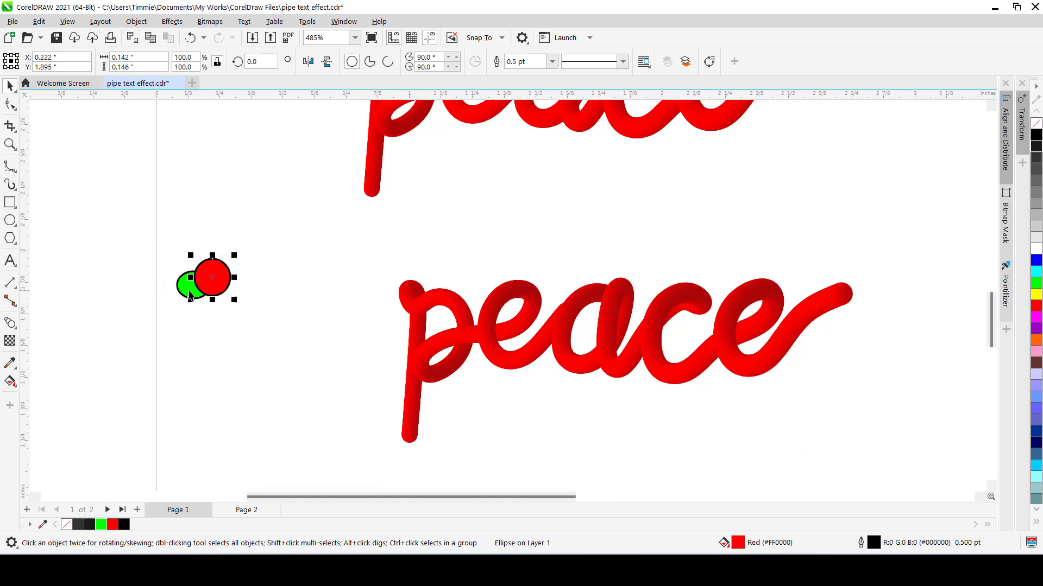
{"action": "left_click_drag", "start_coordinate": [220, 288], "coordinate": [212, 241]}
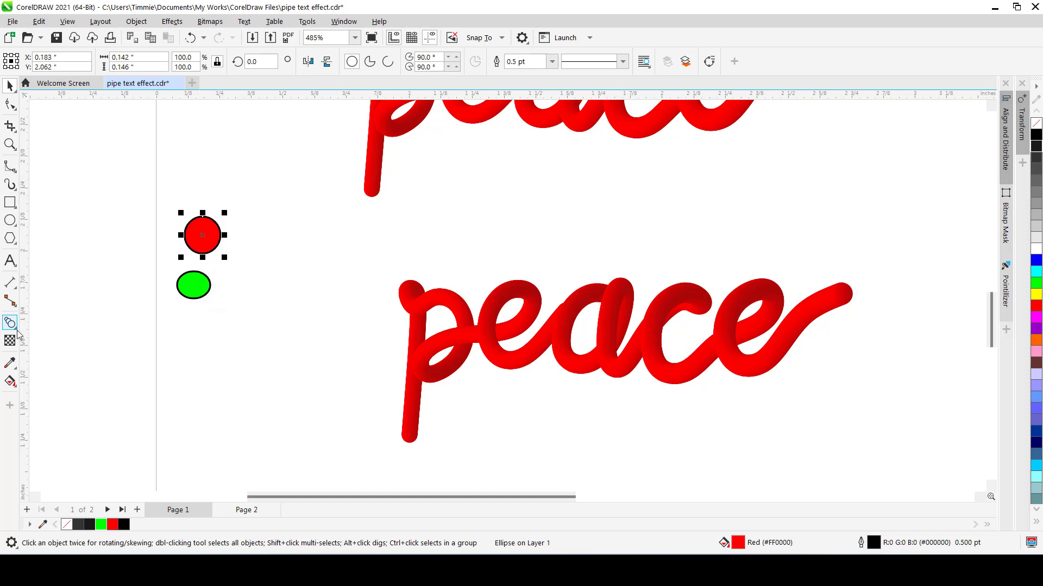
- Remove the outlines from both shapes and blend the red circle into the green ellipse
{"action": "left_click", "coordinate": [199, 292], "text": "shift"}
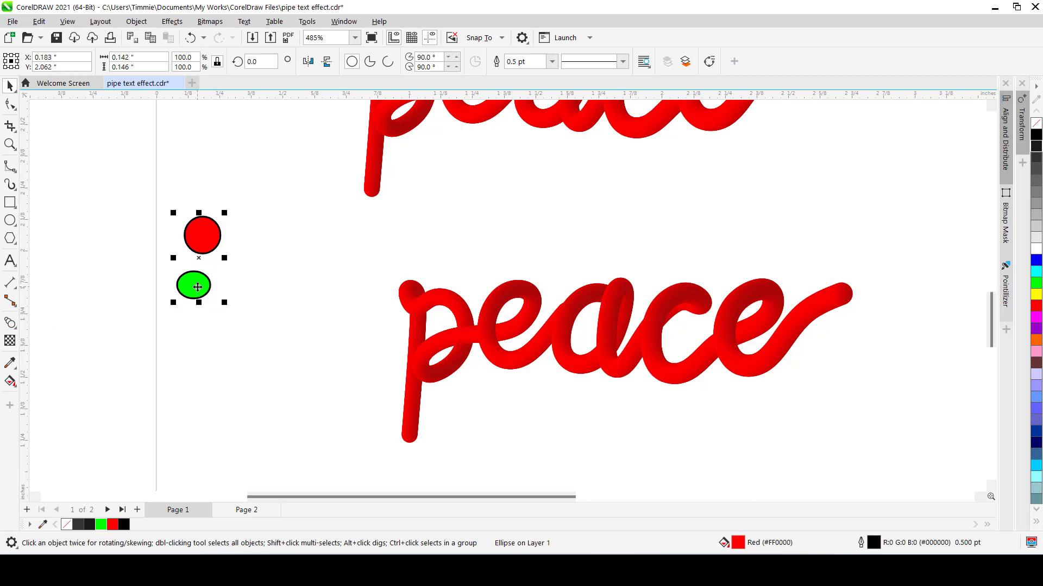
{"action": "right_click", "coordinate": [1036, 125]}
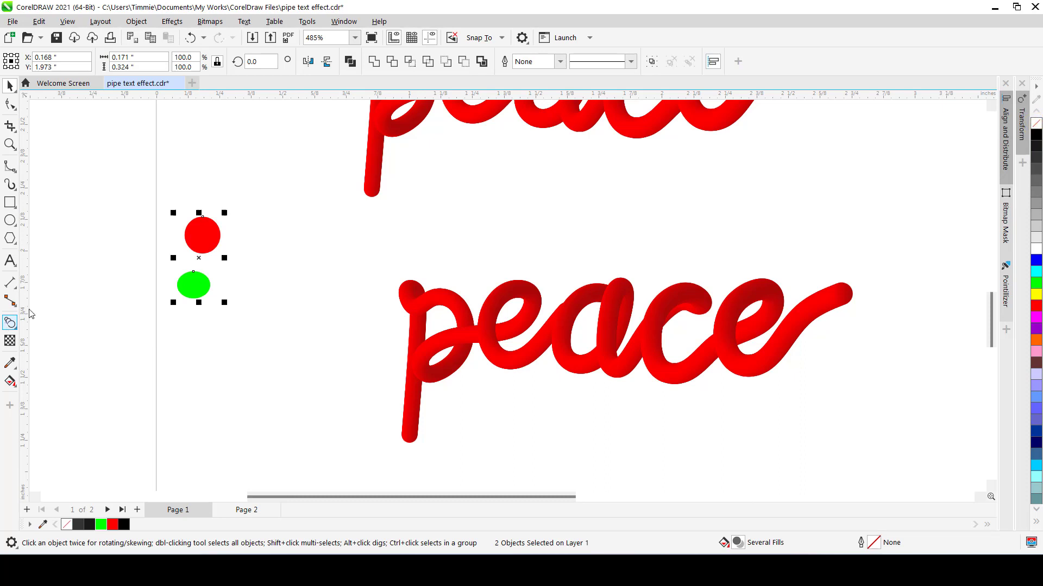
{"action": "left_click", "coordinate": [10, 322]}
{"action": "left_click_drag", "start_coordinate": [208, 235], "coordinate": [199, 280]}
- Drag the blend's red end onto the green ellipse, then pull the red circle back out
{"action": "scroll", "coordinate": [217, 226], "scroll_direction": "up", "scroll_amount": 2}
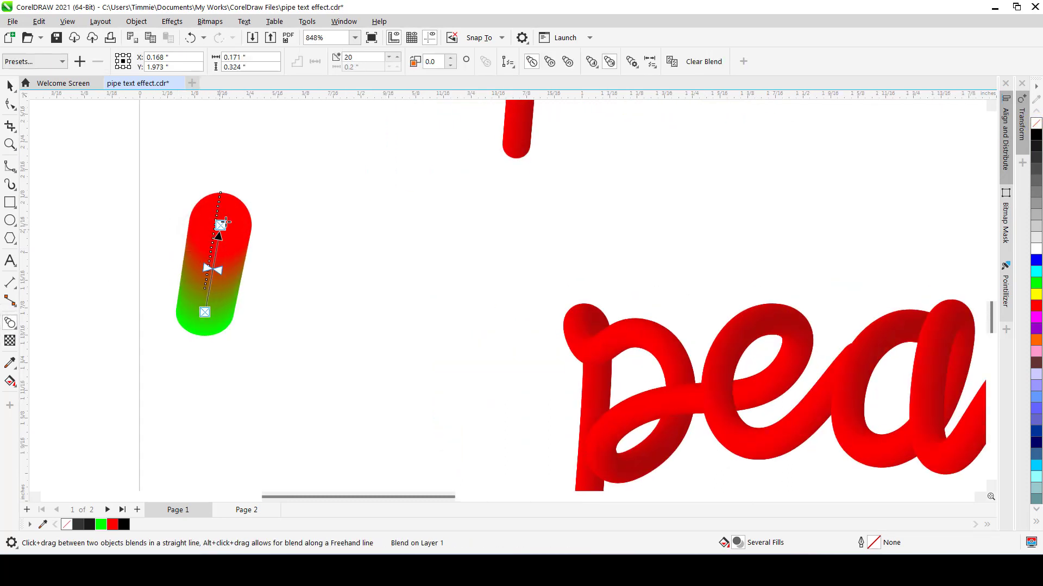
{"action": "left_click_drag", "start_coordinate": [220, 226], "coordinate": [232, 277]}
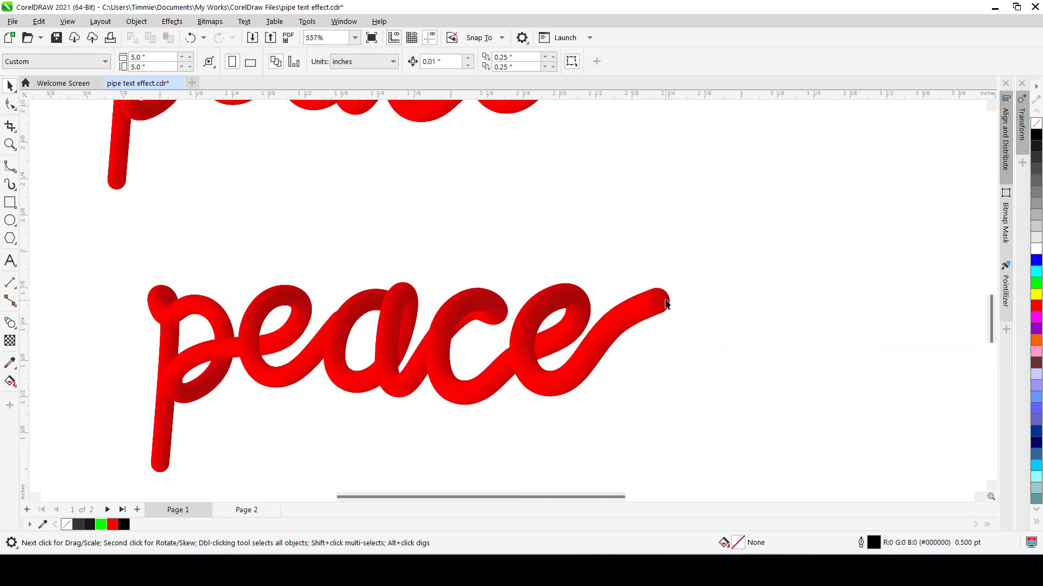
{"action": "left_click", "coordinate": [663, 301]}
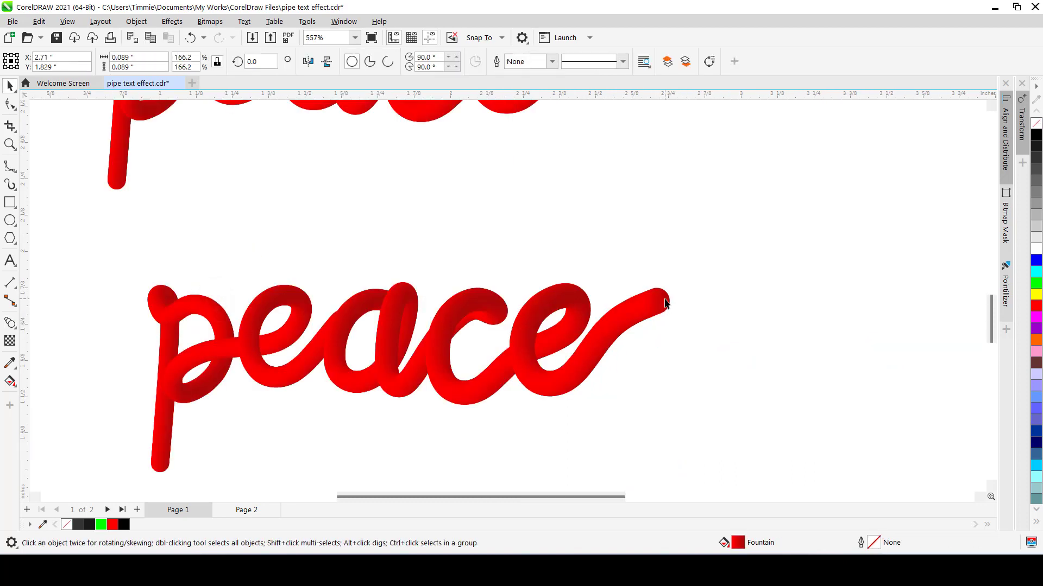
{"action": "scroll", "coordinate": [668, 301], "scroll_direction": "up", "scroll_amount": 2}
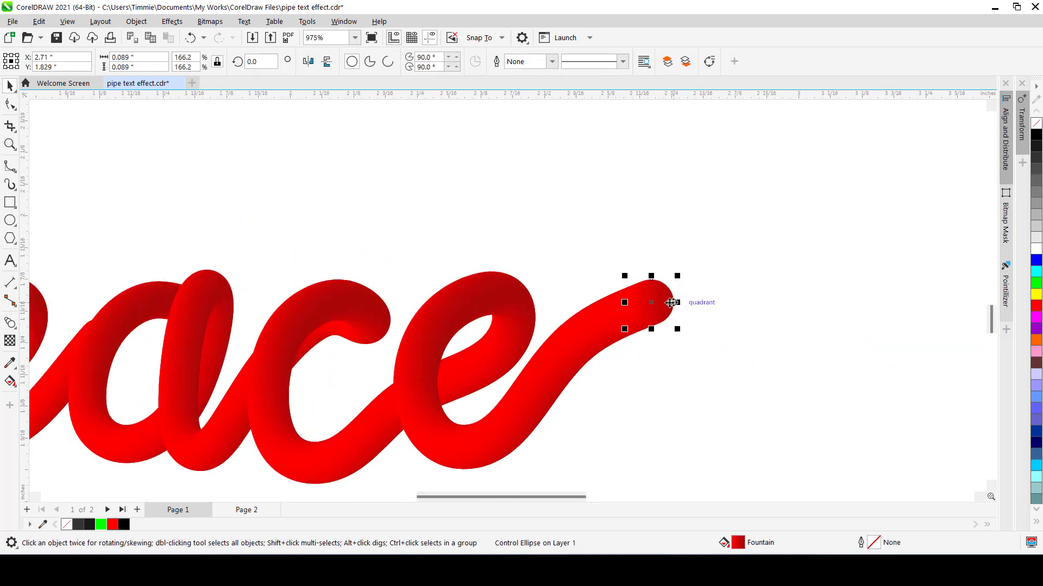
{"action": "scroll", "coordinate": [651, 312], "scroll_direction": "down", "scroll_amount": 1}
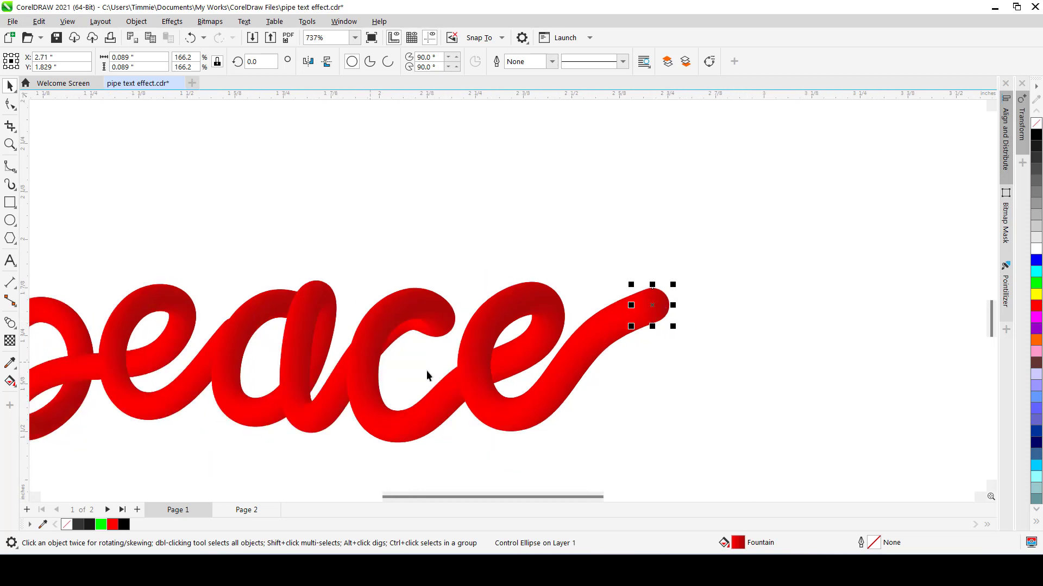
{"action": "scroll", "coordinate": [426, 374], "scroll_direction": "down", "scroll_amount": 3}
{"action": "left_click_drag", "start_coordinate": [117, 328], "coordinate": [169, 326]}
- Drag the blend's green end onto the red circle to shorten it into a capsule
{"action": "left_click", "coordinate": [112, 338]}
{"action": "left_click", "coordinate": [10, 323]}
{"action": "scroll", "coordinate": [97, 339], "scroll_direction": "up", "scroll_amount": 3}
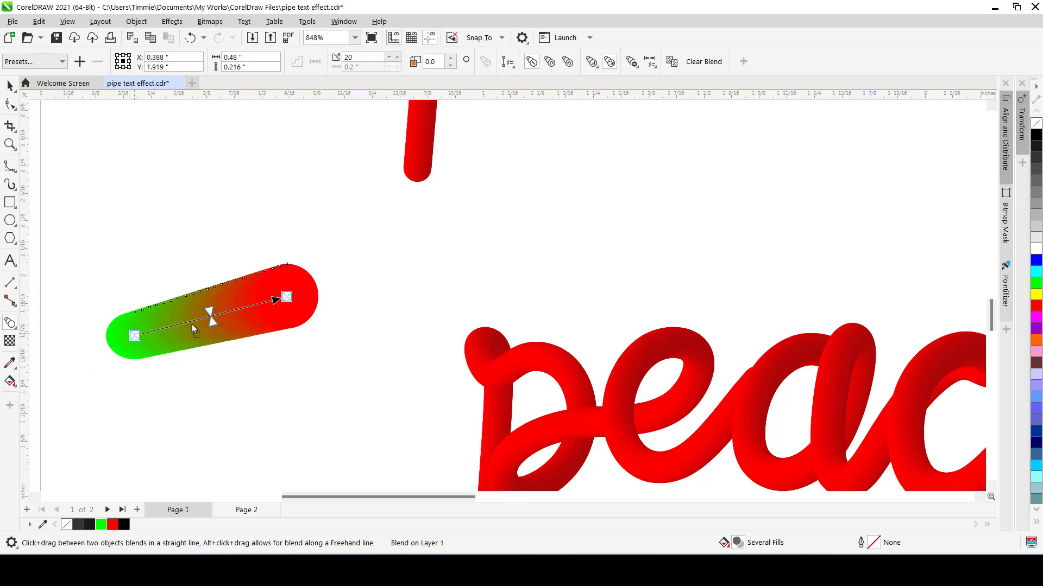
{"action": "left_click_drag", "start_coordinate": [135, 335], "coordinate": [210, 293]}
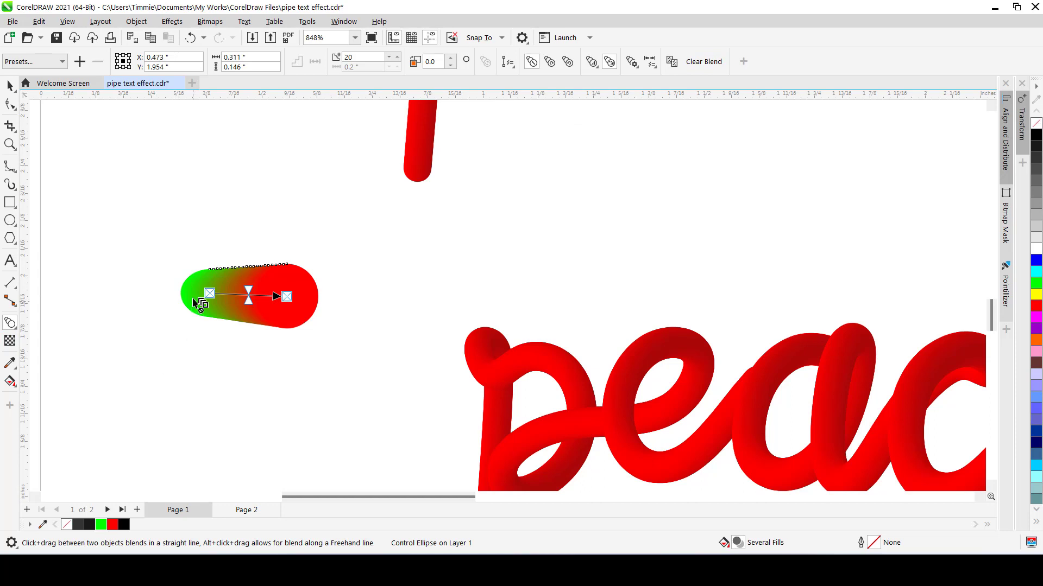
{"action": "left_click", "coordinate": [332, 294]}
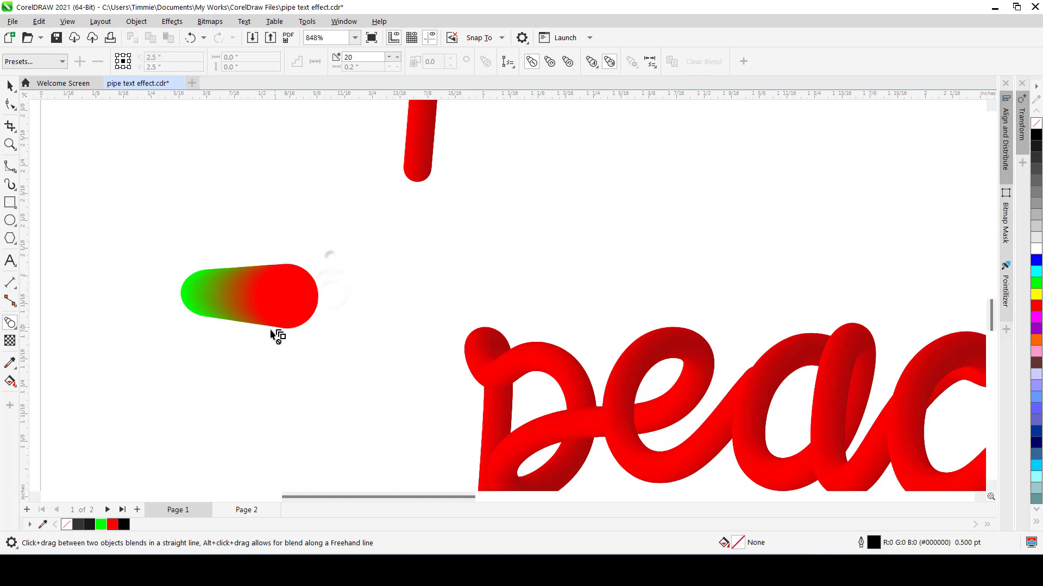
- Bring the green end circle to the front and raise it so the capsule slants down to red
{"action": "left_click", "coordinate": [9, 85]}
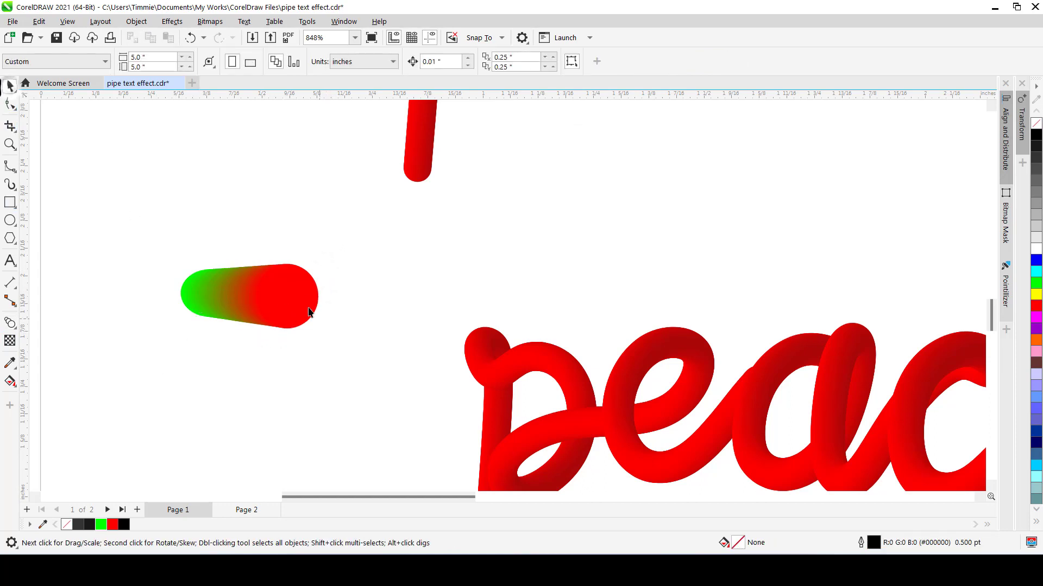
{"action": "key", "text": "Tab"}
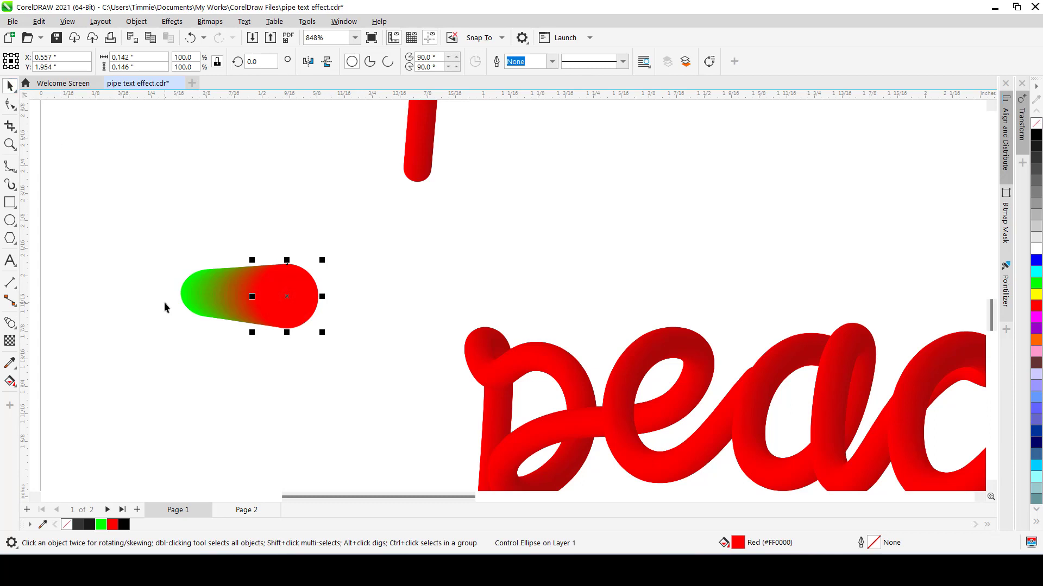
{"action": "left_click", "coordinate": [185, 292]}
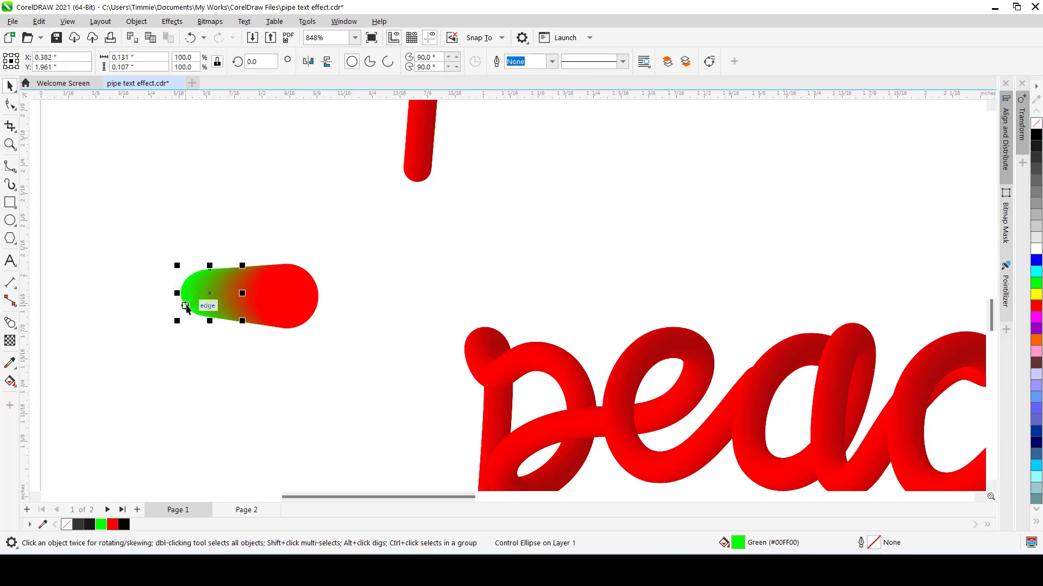
{"action": "key", "text": "shift+Page_Up"}
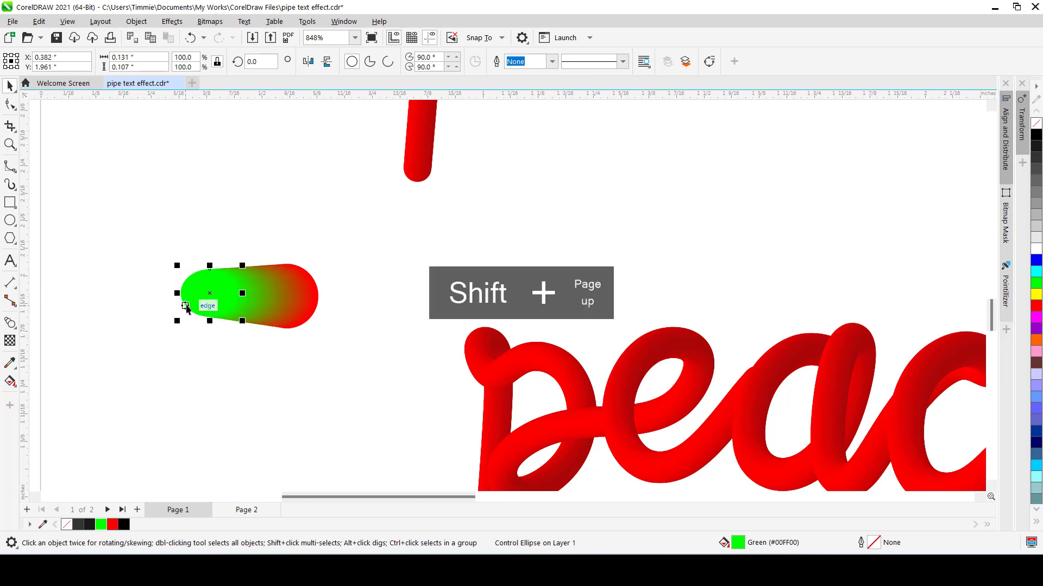
{"action": "left_click_drag", "start_coordinate": [213, 292], "coordinate": [212, 248]}
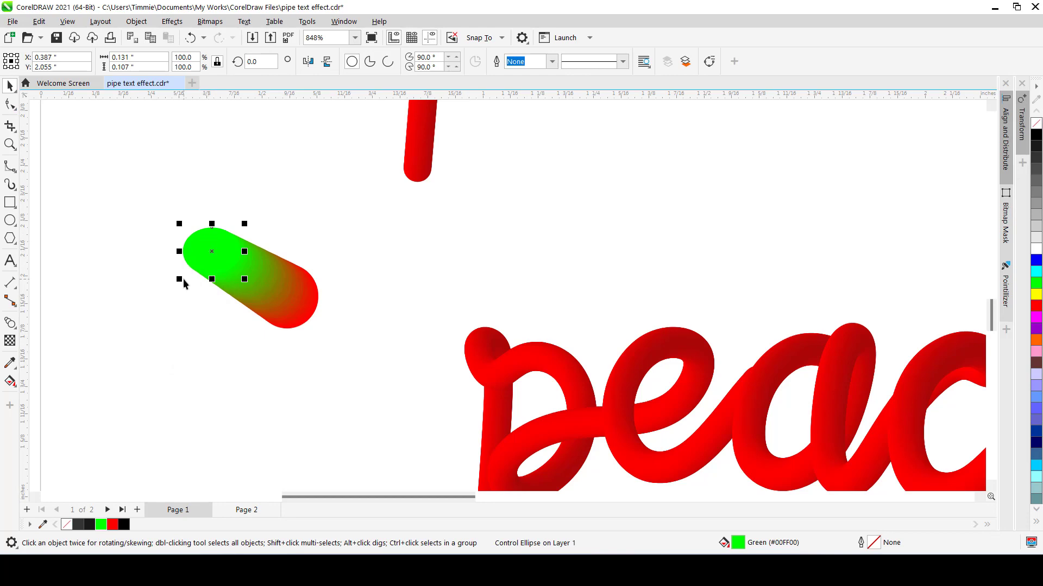
- Send the pipe's end circle to the back, then bring the control circle atop the 'a' to the front
{"action": "scroll", "coordinate": [184, 282], "scroll_direction": "down", "scroll_amount": 3}
{"action": "scroll", "coordinate": [531, 346], "scroll_direction": "up", "scroll_amount": 1}
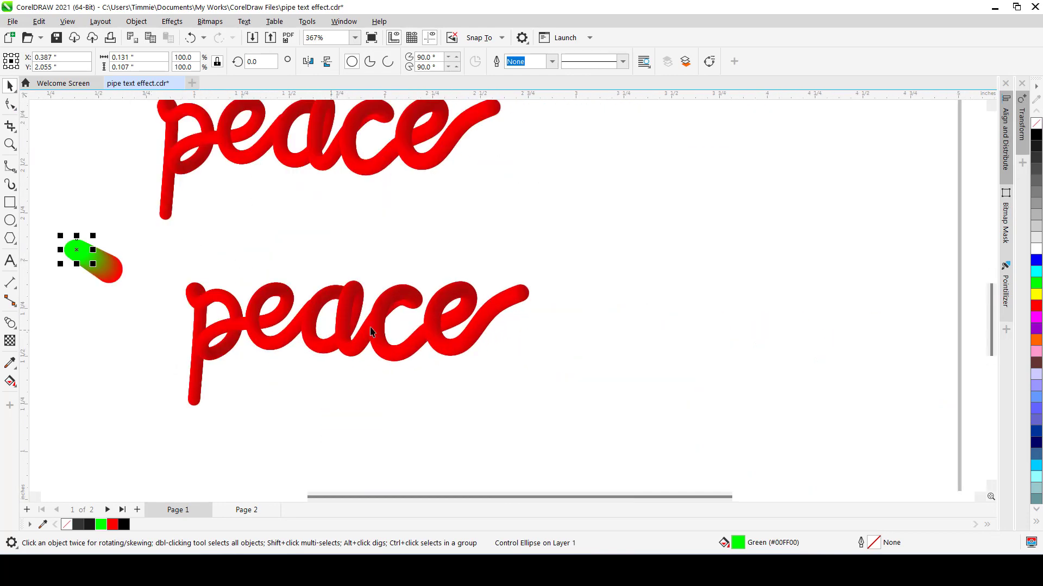
{"action": "scroll", "coordinate": [326, 314], "scroll_direction": "up", "scroll_amount": 1}
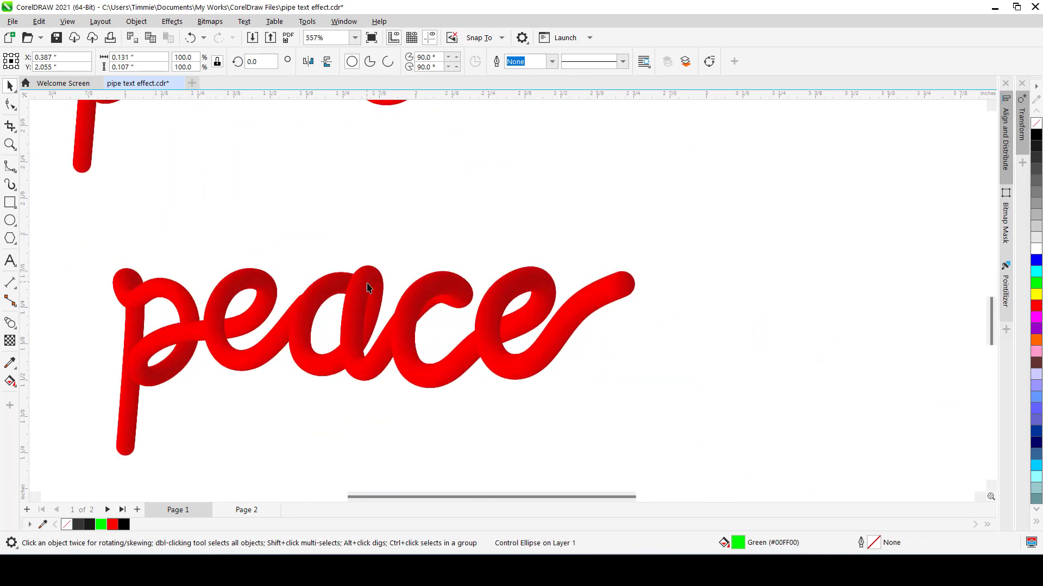
{"action": "left_click", "coordinate": [629, 286]}
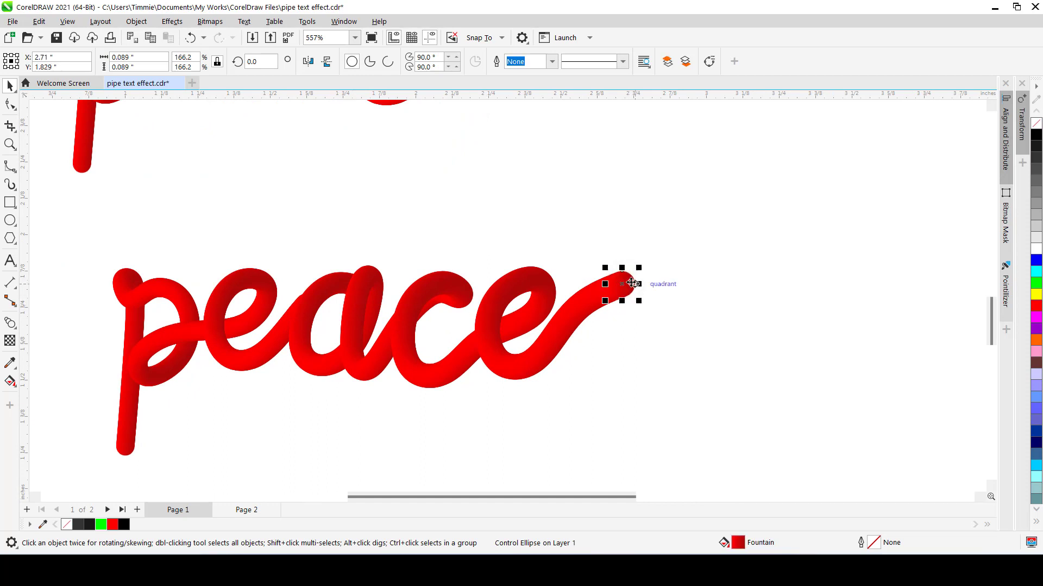
{"action": "key", "text": "shift+Page_Down"}
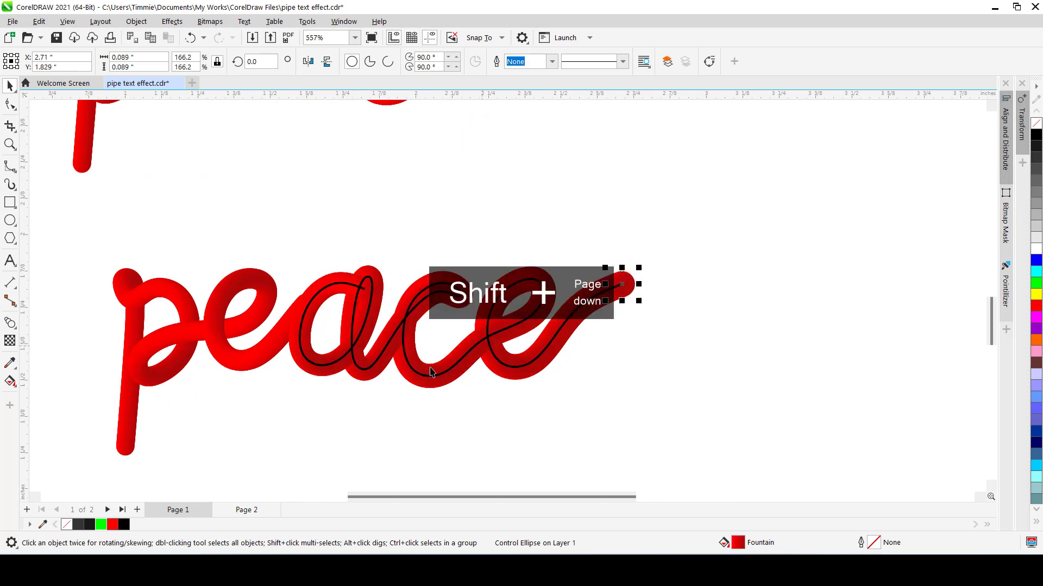
{"action": "left_click", "coordinate": [332, 403]}
{"action": "scroll", "coordinate": [337, 402], "scroll_direction": "up", "scroll_amount": 2}
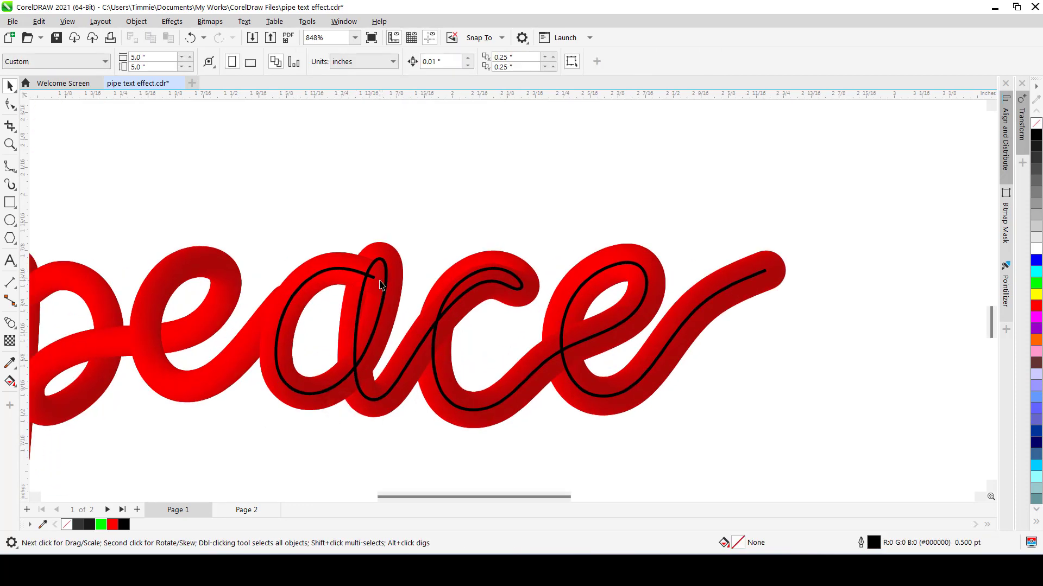
{"action": "left_click", "coordinate": [382, 285]}
{"action": "key", "text": "shift+Page_Up"}
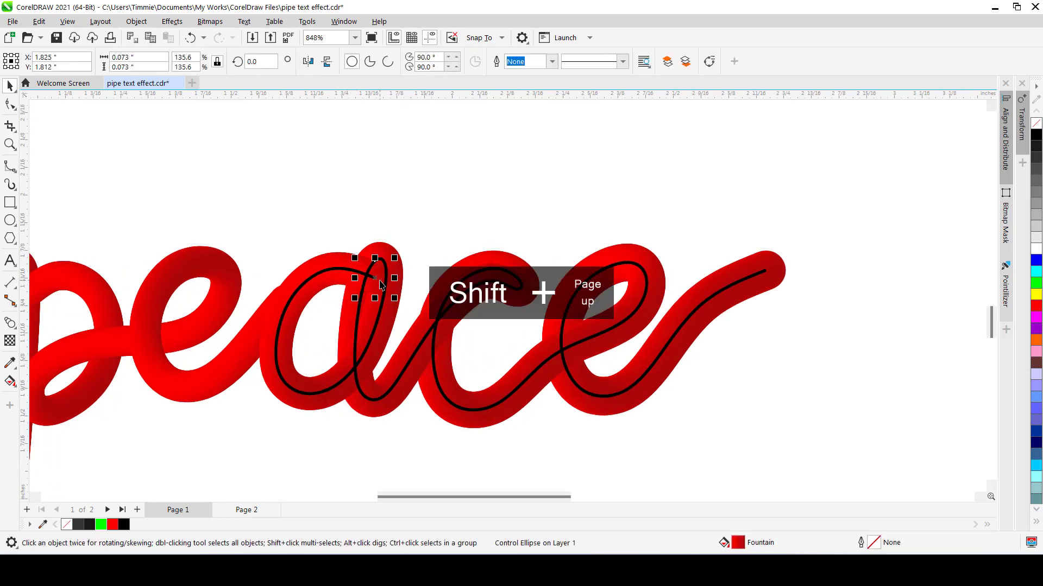
{"action": "scroll", "coordinate": [486, 468], "scroll_direction": "down", "scroll_amount": 1}
{"action": "left_click", "coordinate": [449, 434]}
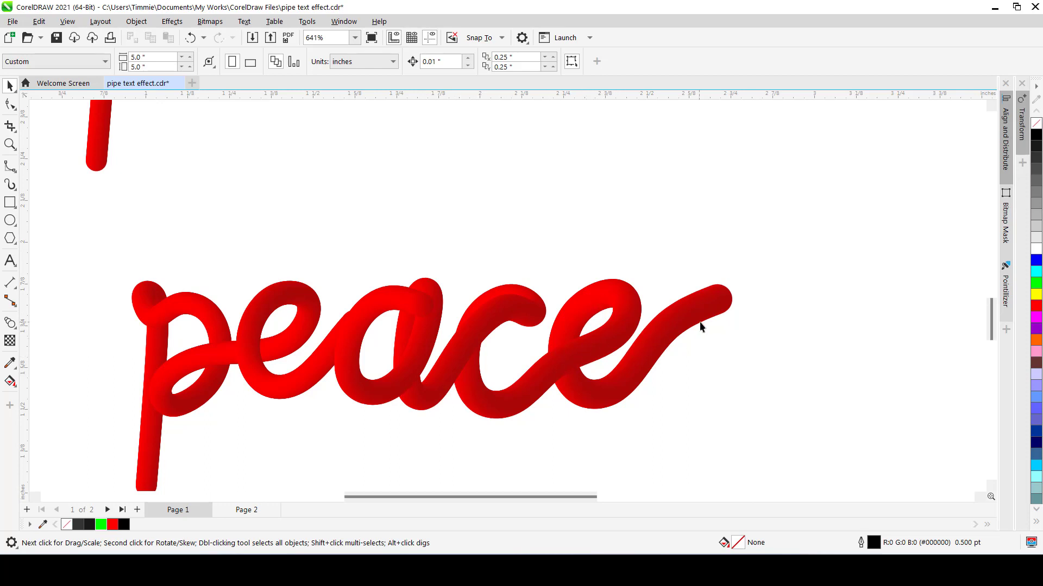
- Send the circle where 'a' joins 'c' to the back, and undo sending the end circle back
{"action": "left_click", "coordinate": [427, 308]}
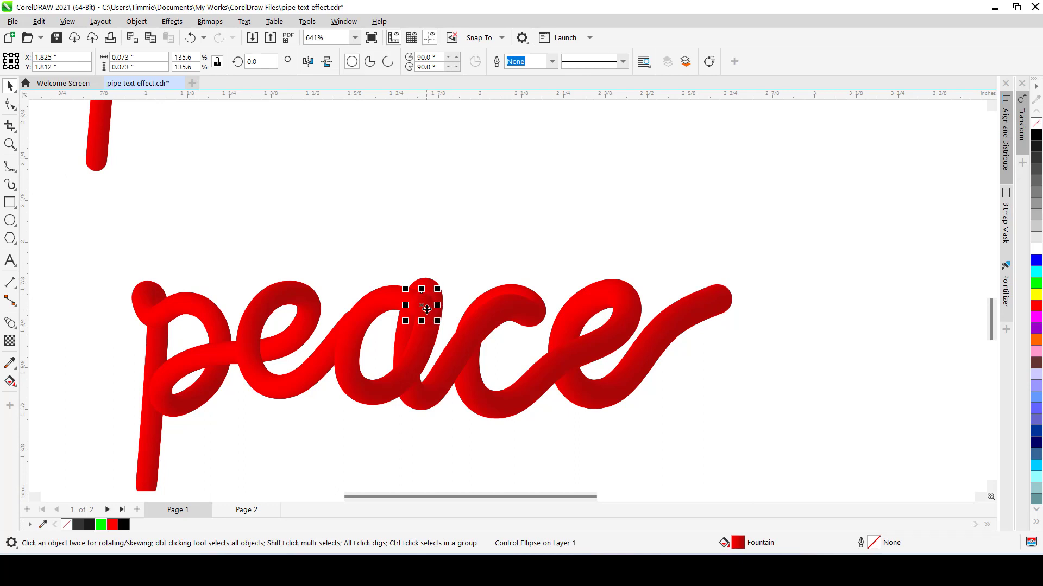
{"action": "key", "text": "shift+Page_Down"}
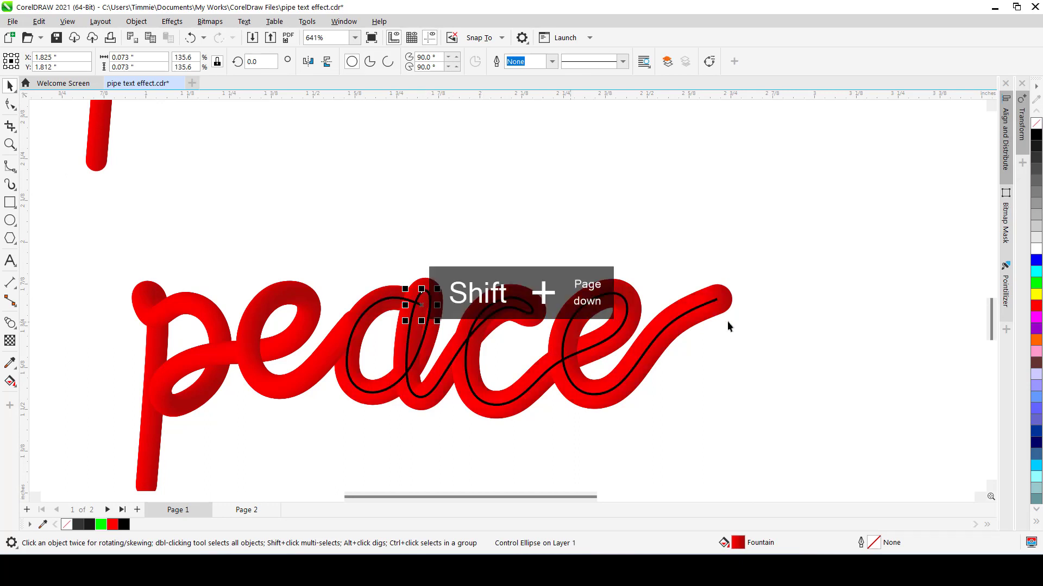
{"action": "left_click", "coordinate": [725, 308]}
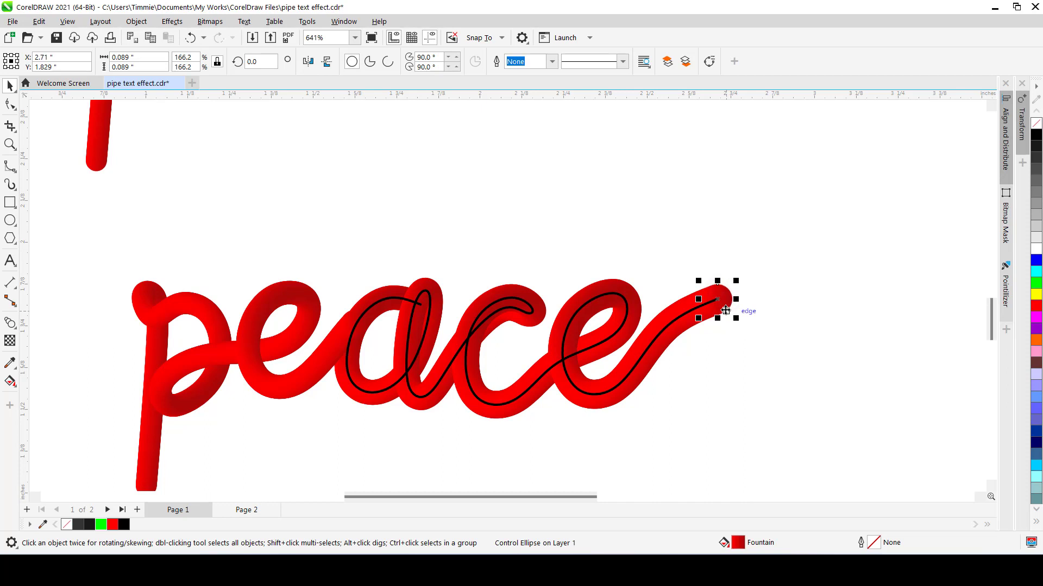
{"action": "key", "text": "shift+Page_Down"}
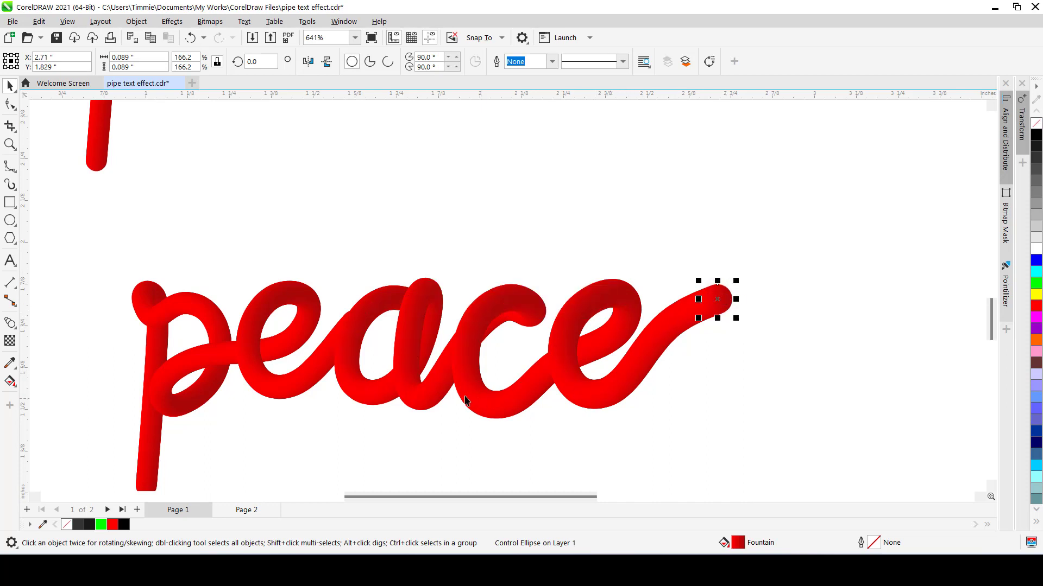
{"action": "key", "text": "ctrl+z"}
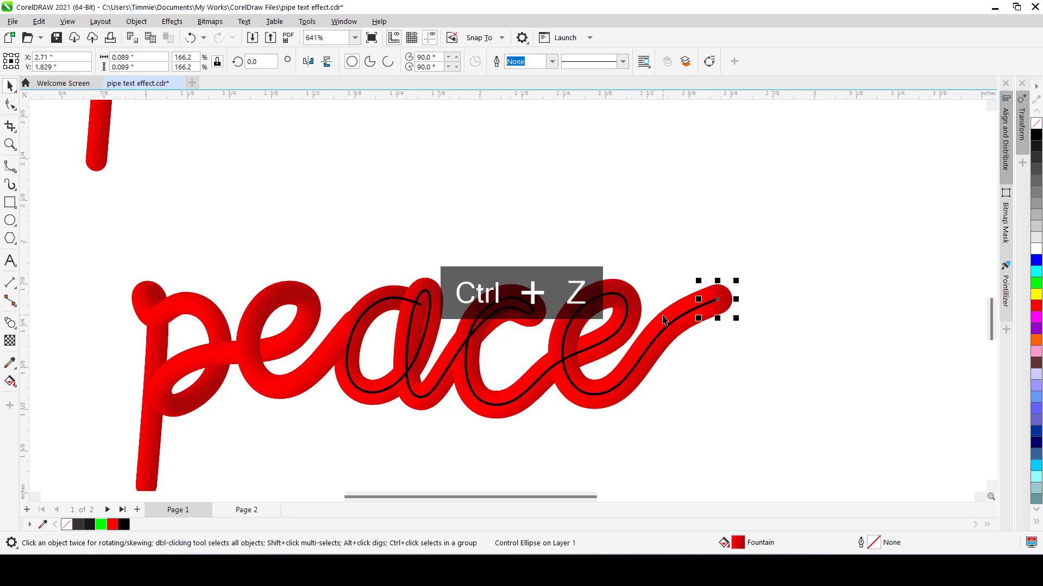
{"action": "left_click", "coordinate": [709, 337]}
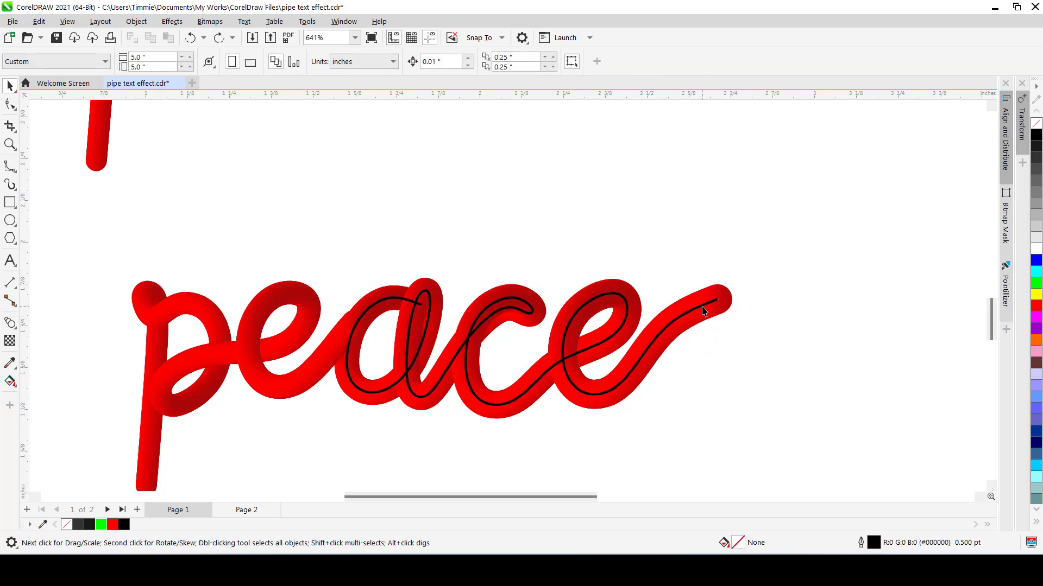
- Try removing the black path's outline (undone), then bring the tube's end circle to the front
{"action": "left_click", "coordinate": [702, 311]}
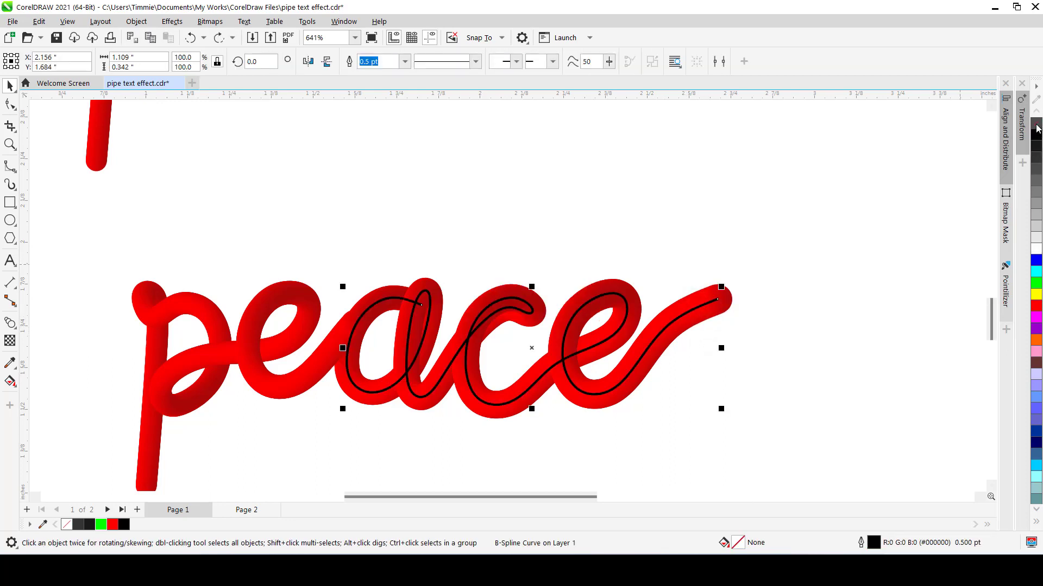
{"action": "right_click", "coordinate": [1037, 125]}
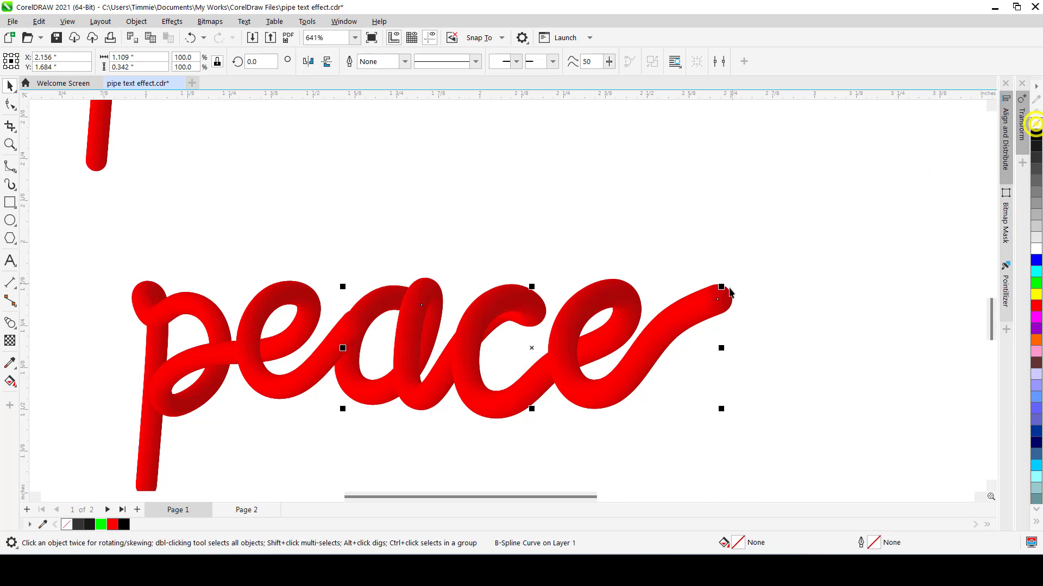
{"action": "key", "text": "ctrl+z"}
{"action": "left_click", "coordinate": [747, 319]}
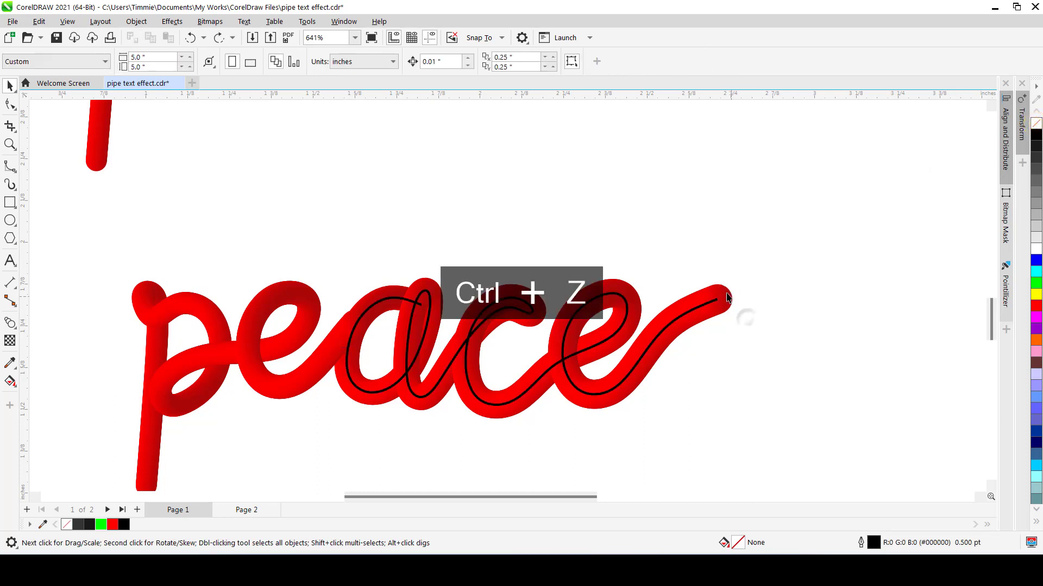
{"action": "left_click", "coordinate": [727, 296]}
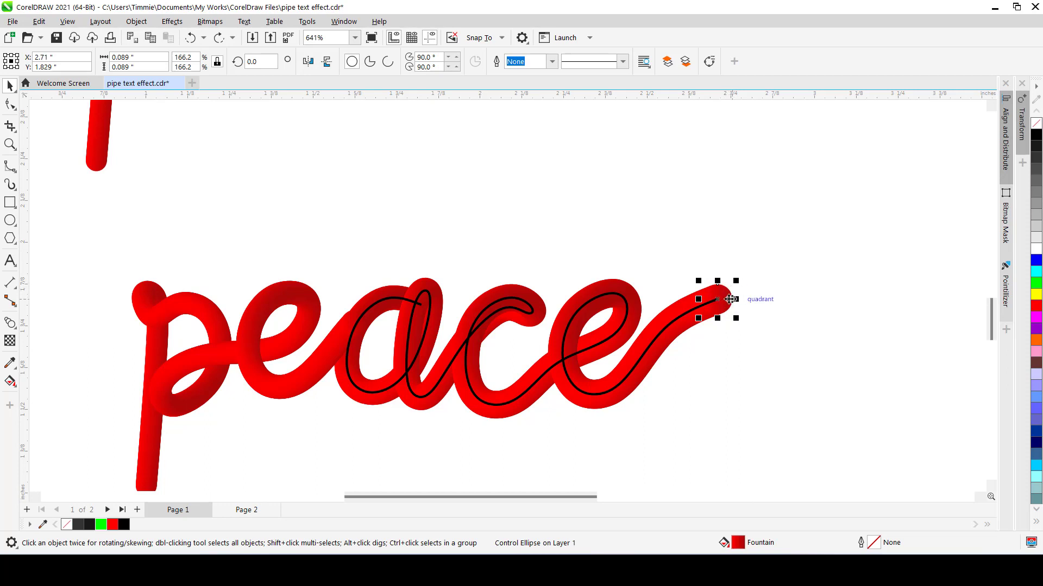
{"action": "key", "text": "shift+Page_Up"}
- Delete the lower peace copy and the green tube
{"action": "left_click", "coordinate": [692, 383]}
{"action": "scroll", "coordinate": [686, 322], "scroll_direction": "down", "scroll_amount": 3}
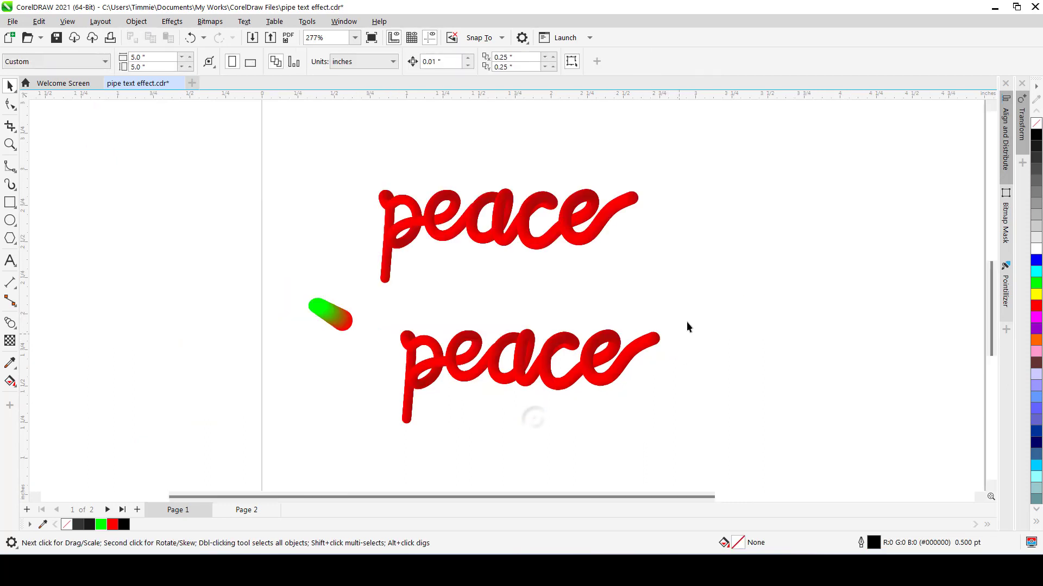
{"action": "left_click_drag", "start_coordinate": [708, 281], "coordinate": [252, 438]}
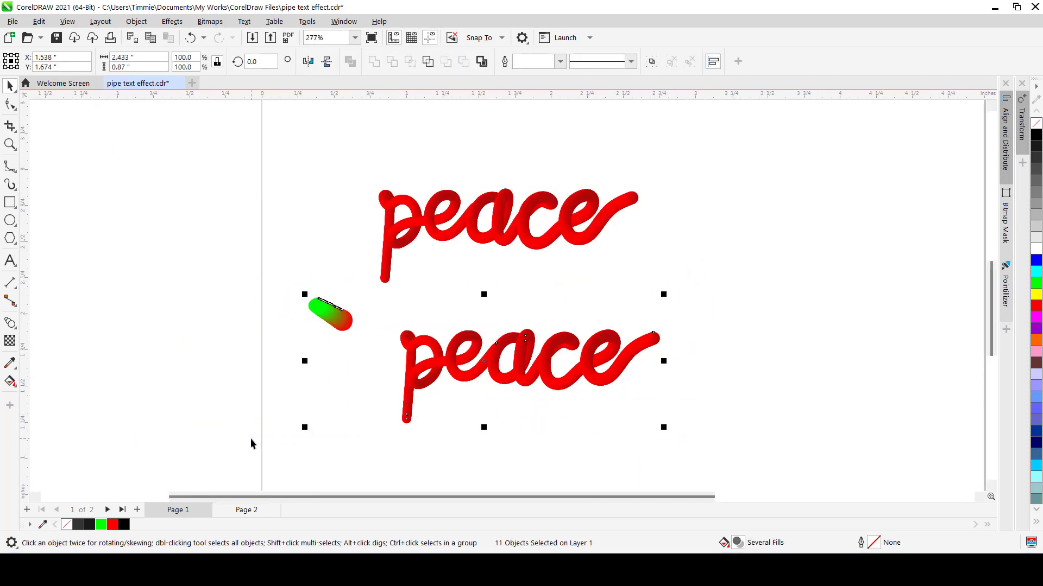
{"action": "key", "text": "Delete"}
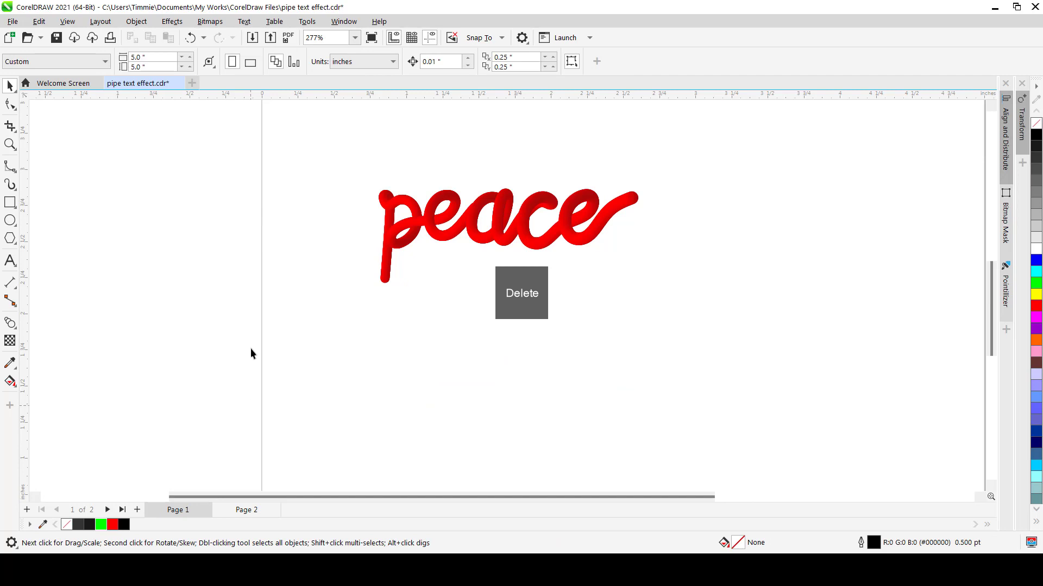
- Give the 'pe' and 'ace' blends rainbow colours with a clockwise blend
{"action": "left_click", "coordinate": [404, 222]}
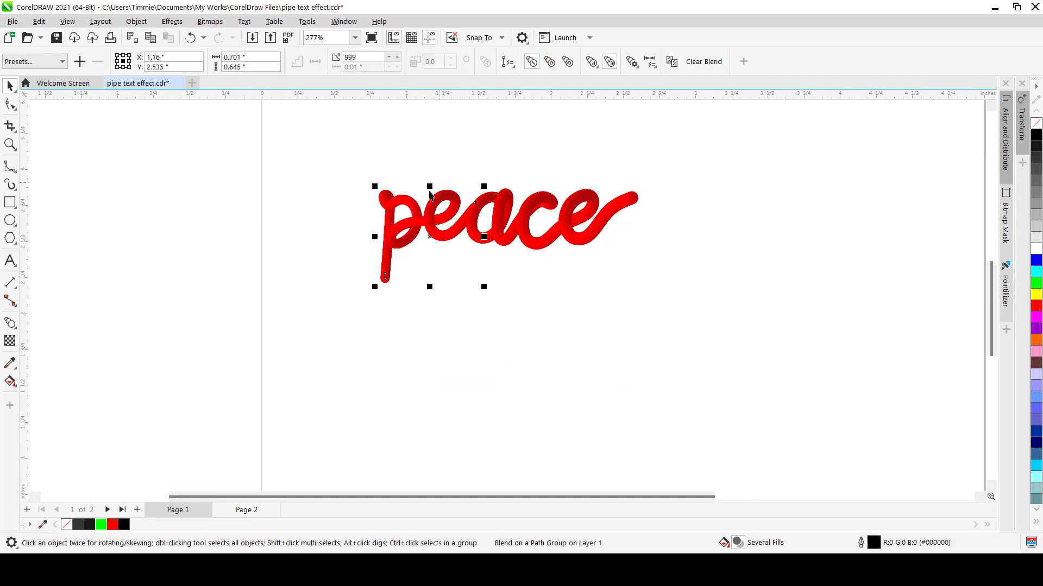
{"action": "left_click", "coordinate": [551, 63]}
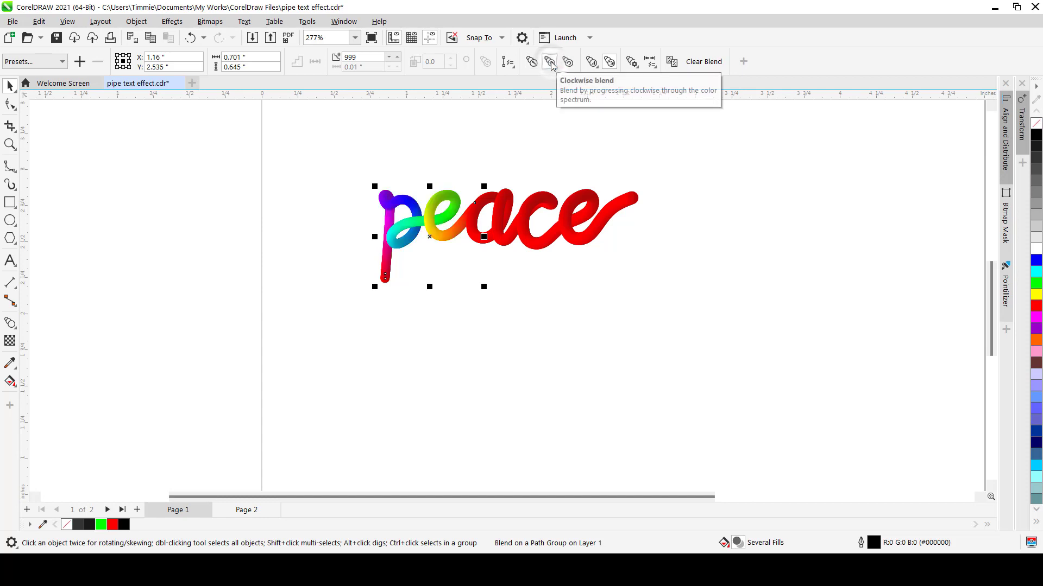
{"action": "key", "text": "Tab"}
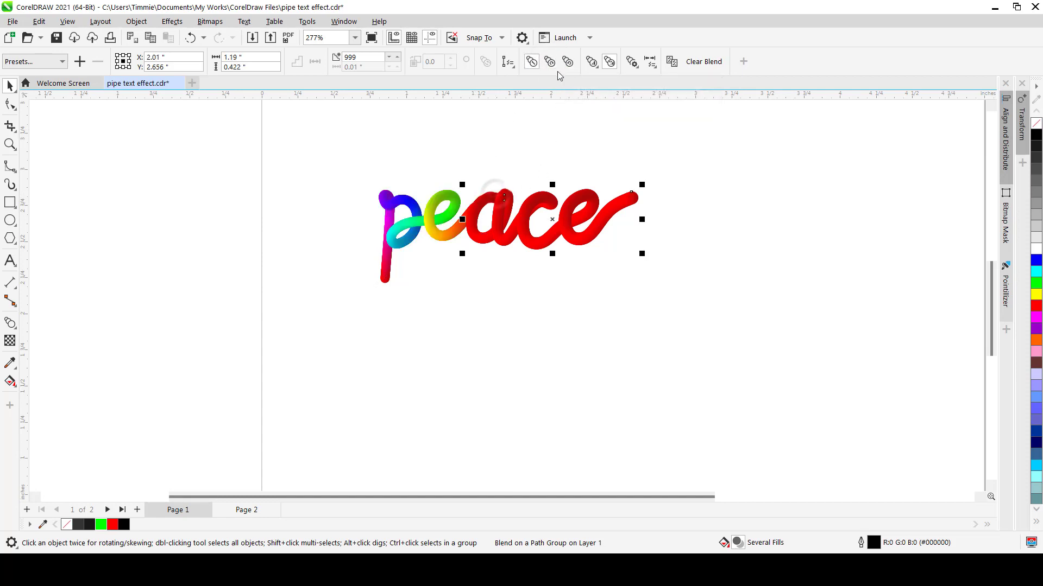
{"action": "left_click", "coordinate": [549, 62]}
{"action": "left_click", "coordinate": [520, 148]}
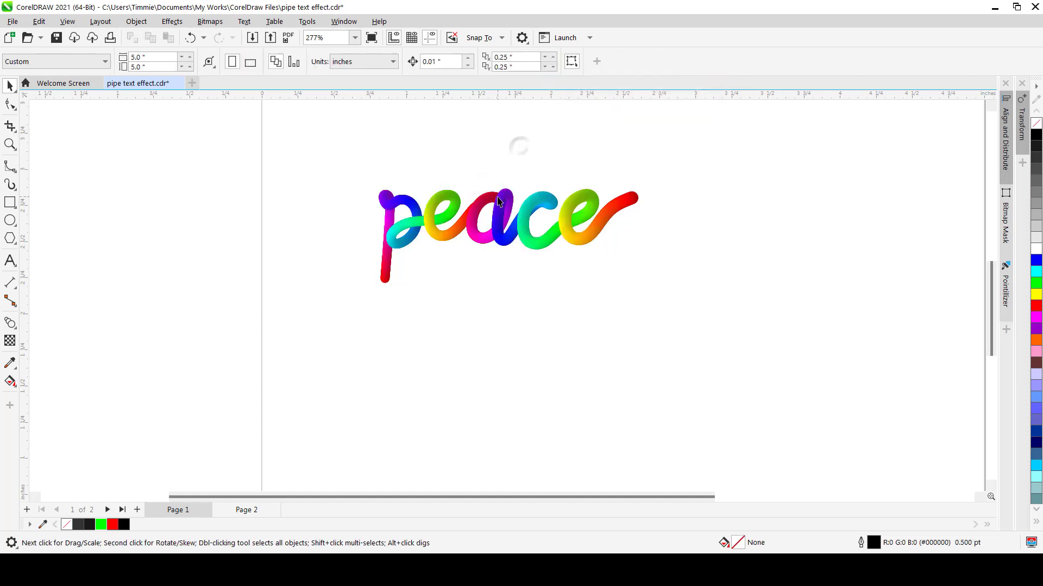
- Reverse the rainbow direction on both blends and enlarge the word to about 2.634 inches wide
{"action": "left_click", "coordinate": [420, 227]}
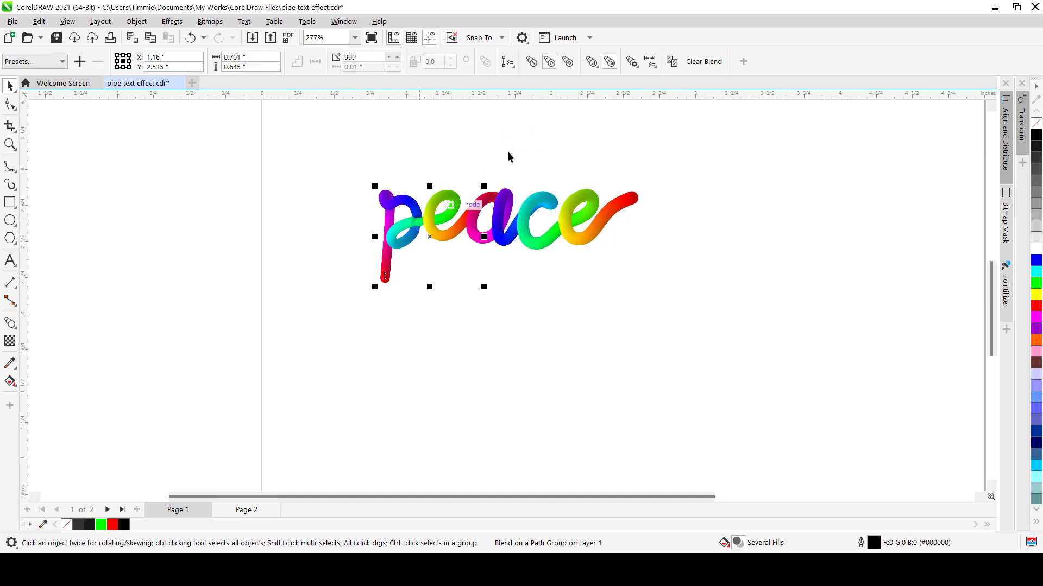
{"action": "left_click", "coordinate": [568, 61]}
{"action": "left_click", "coordinate": [506, 195]}
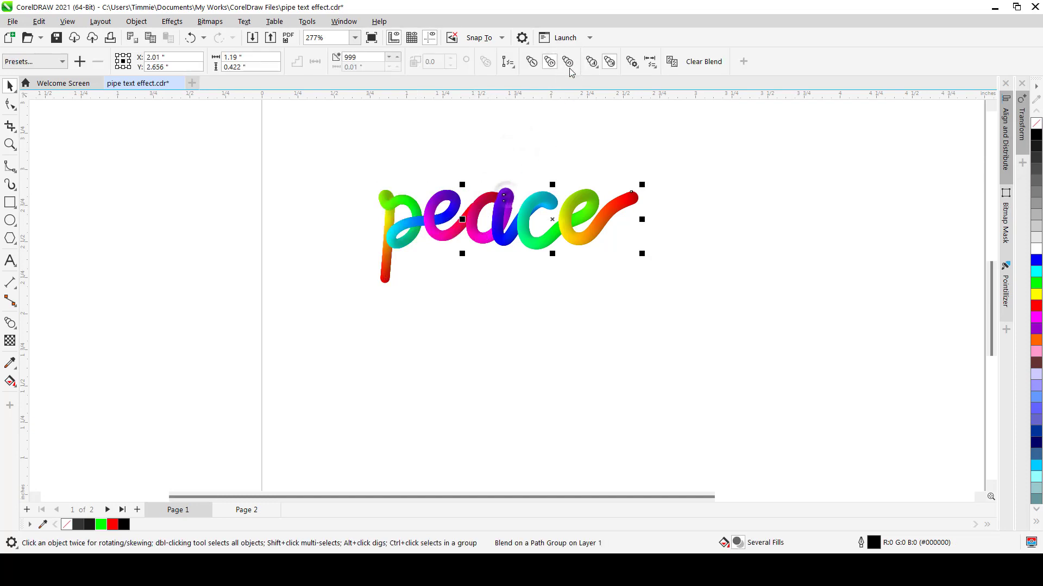
{"action": "left_click", "coordinate": [567, 61]}
{"action": "left_click", "coordinate": [516, 145]}
{"action": "left_click_drag", "start_coordinate": [347, 152], "coordinate": [660, 325]}
{"action": "left_click_drag", "start_coordinate": [642, 289], "coordinate": [764, 360]}
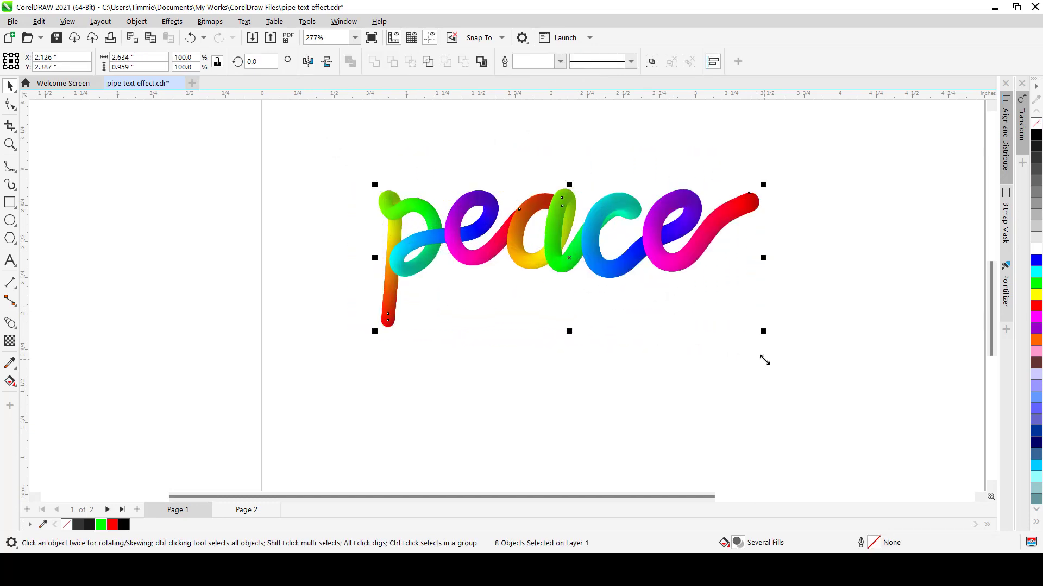
- Group the eight peace objects and centre the group on the page
{"action": "key", "text": "ctrl+g"}
{"action": "scroll", "coordinate": [552, 347], "scroll_direction": "down", "scroll_amount": 3}
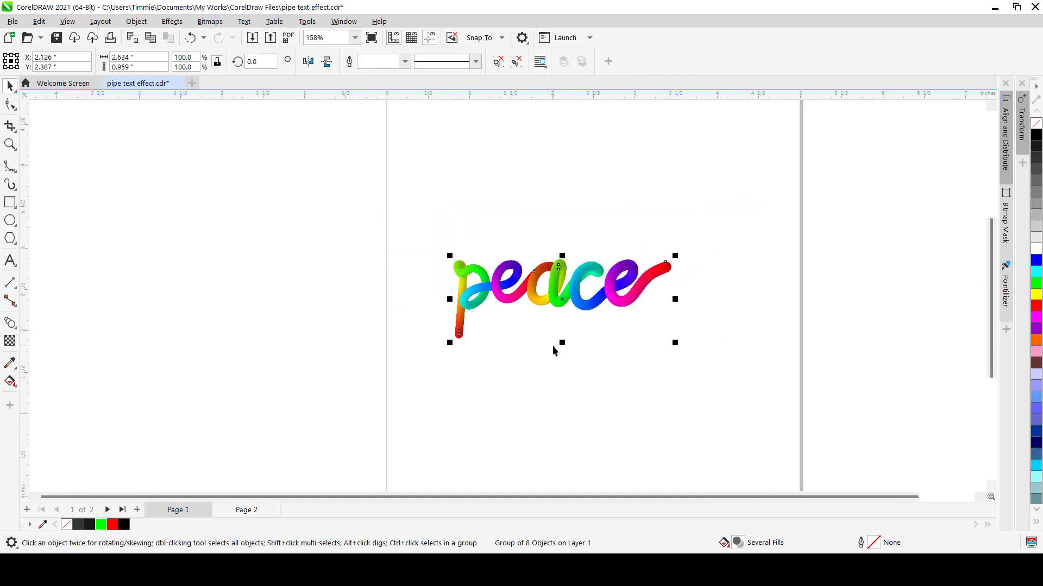
{"action": "key", "text": "p"}
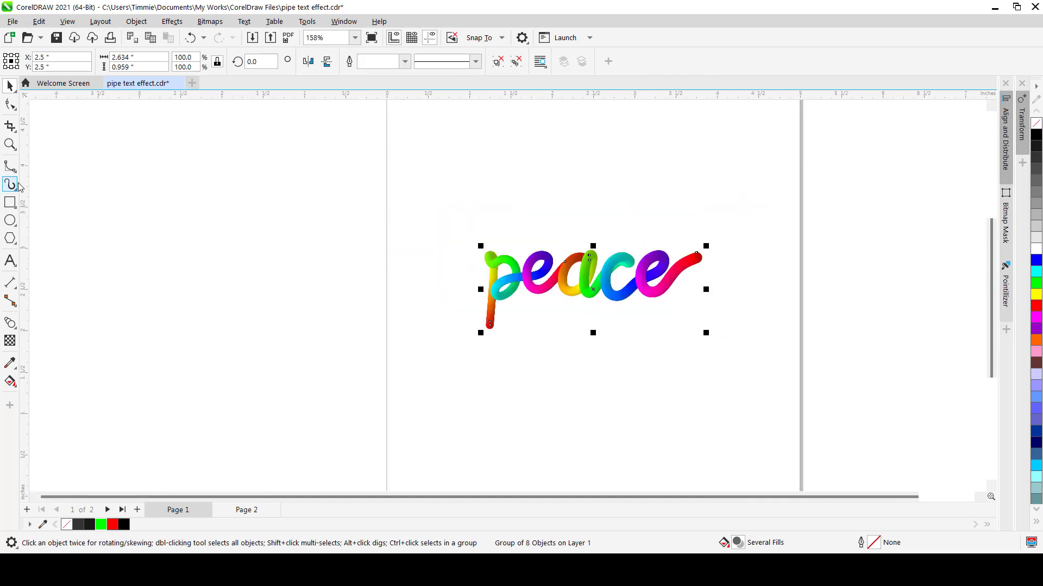
- Add a page-sized 5 x 5 inch rectangle filled near-black #1A1A1A as the background
{"action": "double_click", "coordinate": [10, 202]}
{"action": "key", "text": "space"}
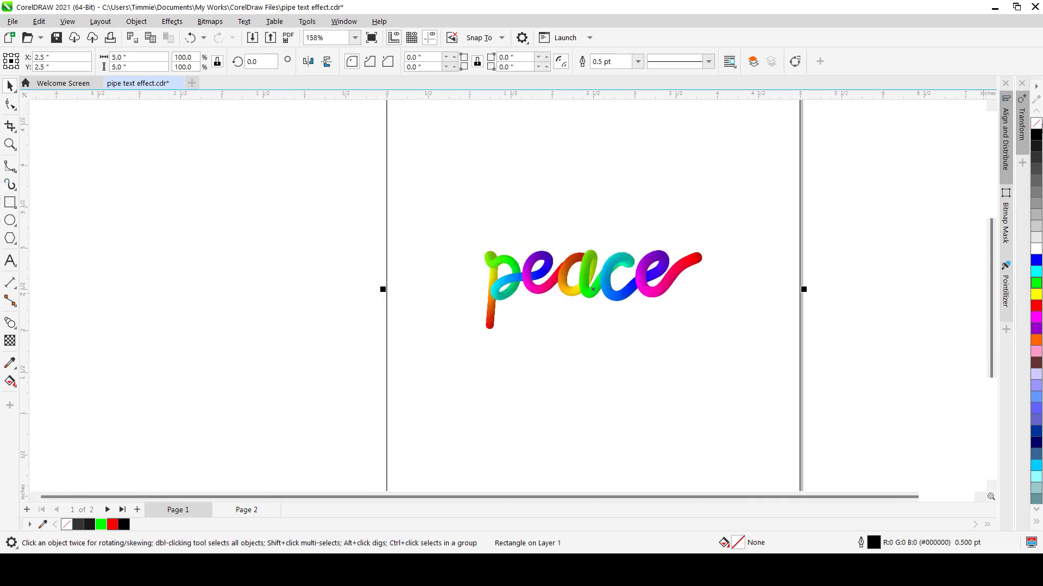
{"action": "left_click", "coordinate": [1036, 159]}
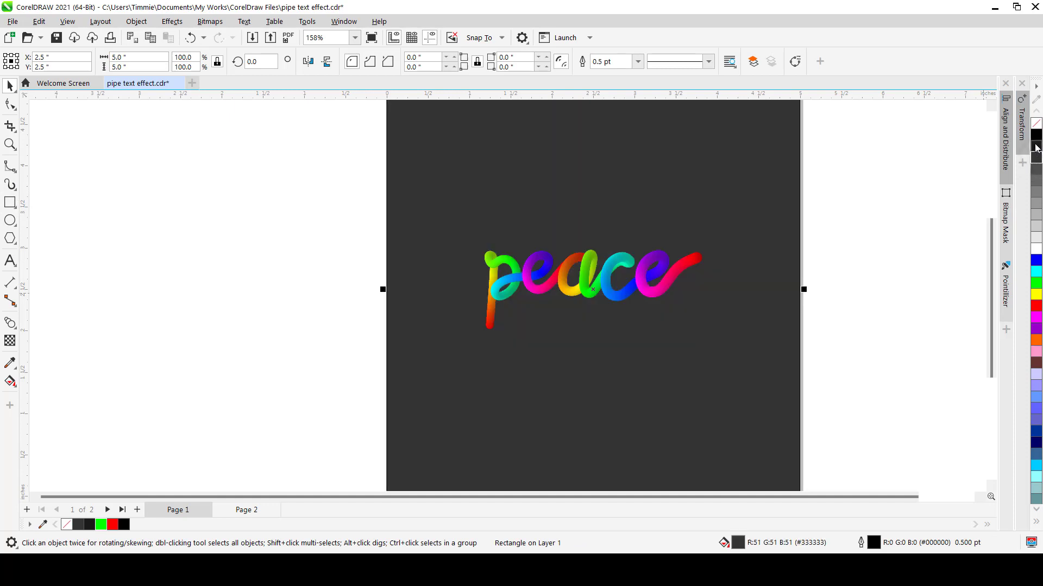
{"action": "left_click", "coordinate": [1037, 147]}
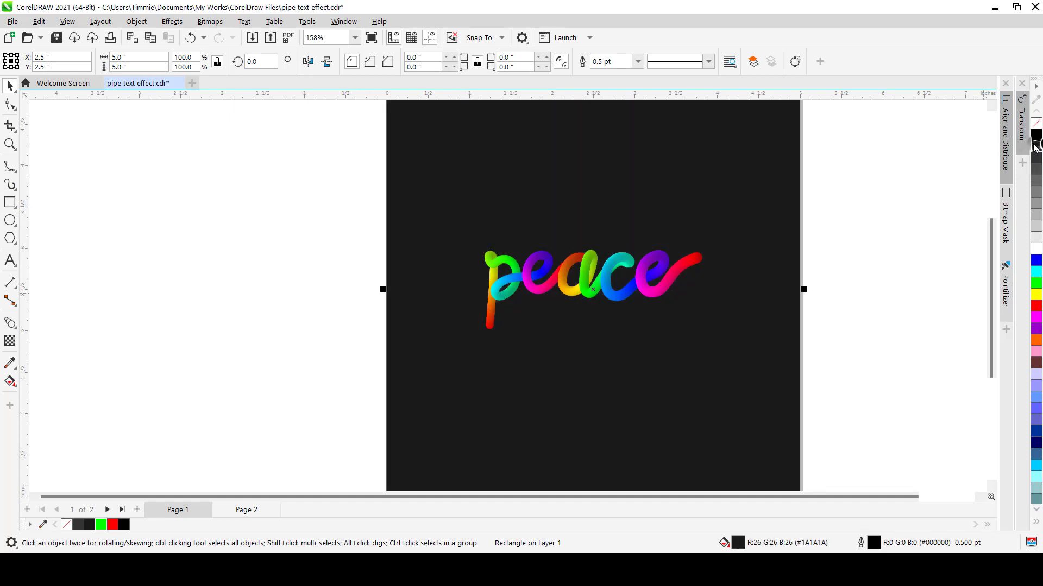
{"action": "left_click", "coordinate": [937, 212]}
{"action": "scroll", "coordinate": [507, 307], "scroll_direction": "up", "scroll_amount": 1}
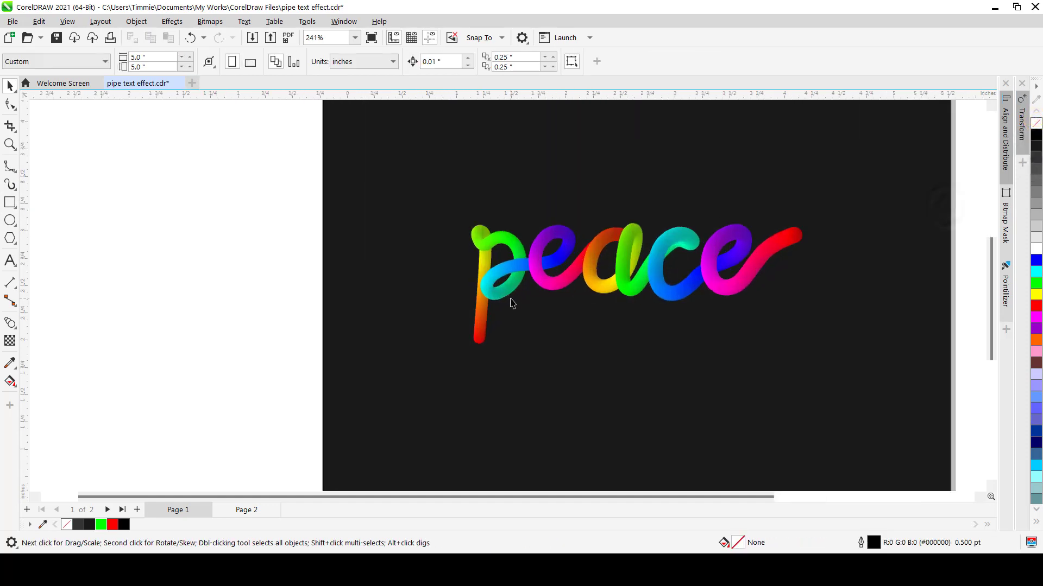
- Scale the peace group up to 130.8%, about 3.445 inches wide
{"action": "left_click", "coordinate": [547, 286]}
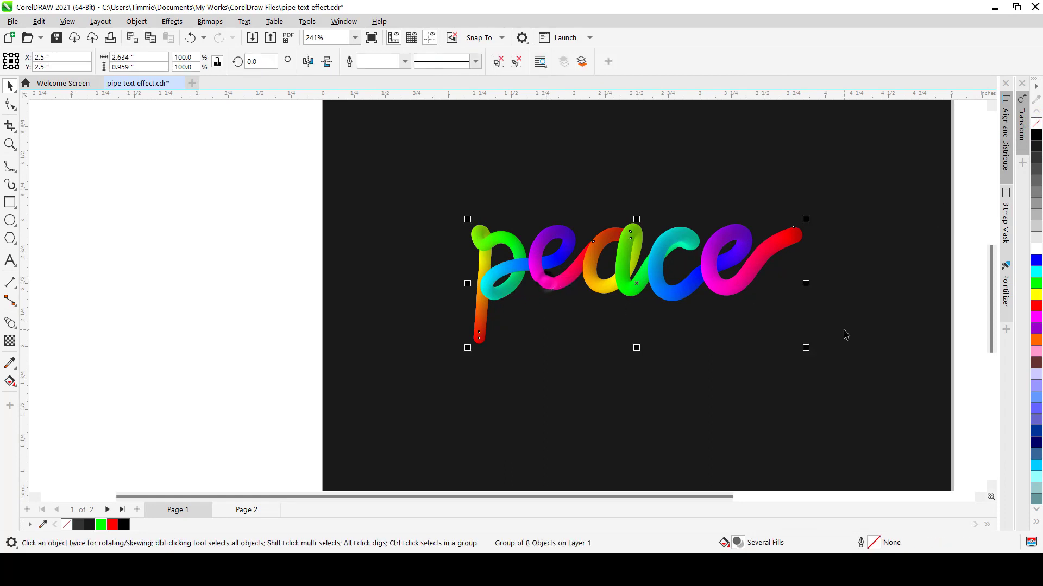
{"action": "left_click_drag", "start_coordinate": [810, 351], "coordinate": [853, 365]}
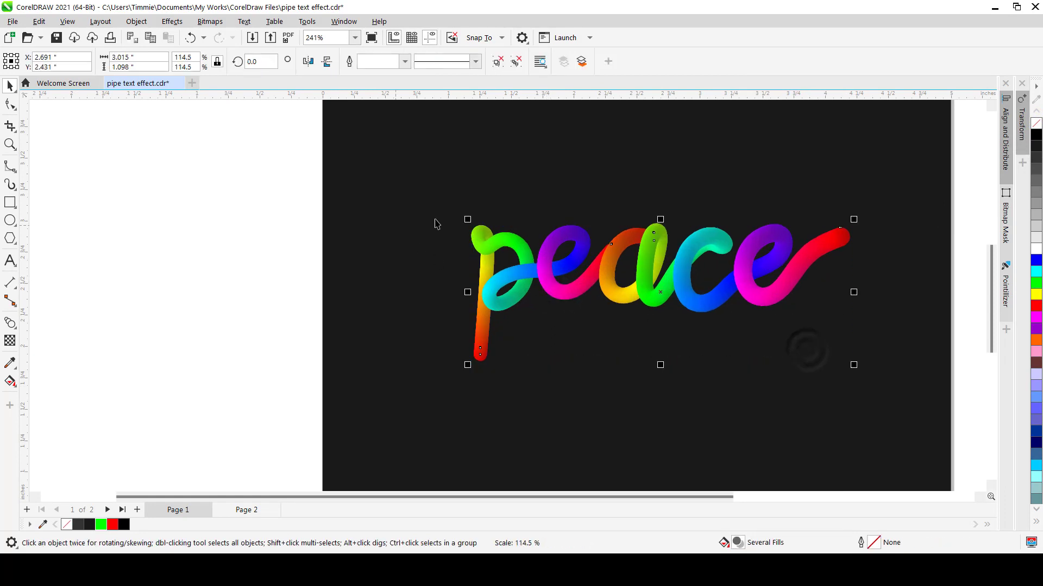
{"action": "left_click_drag", "start_coordinate": [467, 219], "coordinate": [427, 185]}
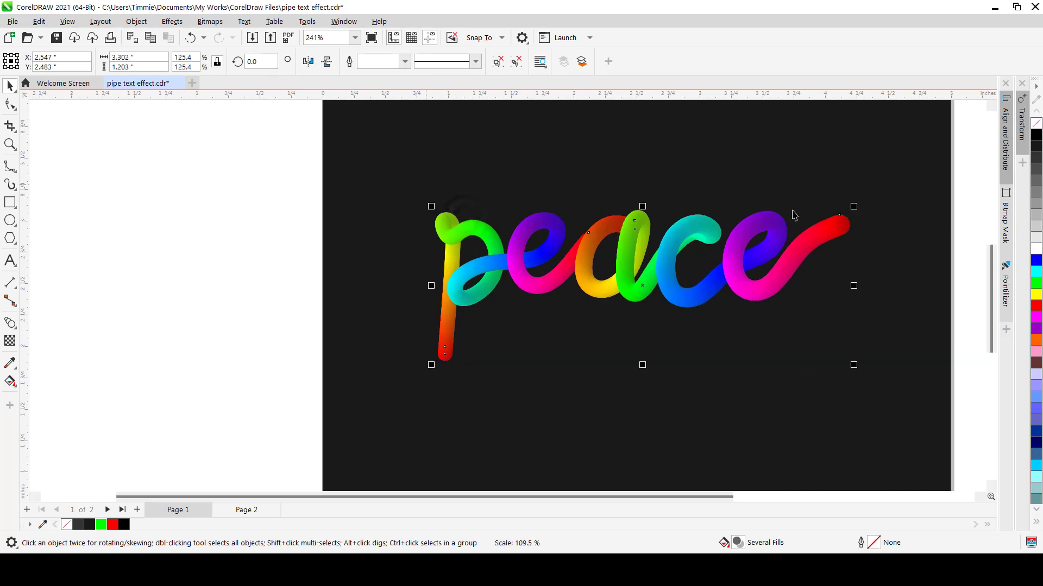
{"action": "mouse_move", "coordinate": [856, 204]}
{"action": "left_mouse_down"}
{"action": "mouse_move", "coordinate": [874, 186]}
{"action": "mouse_move", "coordinate": [872, 196]}
{"action": "left_mouse_up"}
{"action": "left_click_drag", "start_coordinate": [673, 297], "coordinate": [537, 221]}
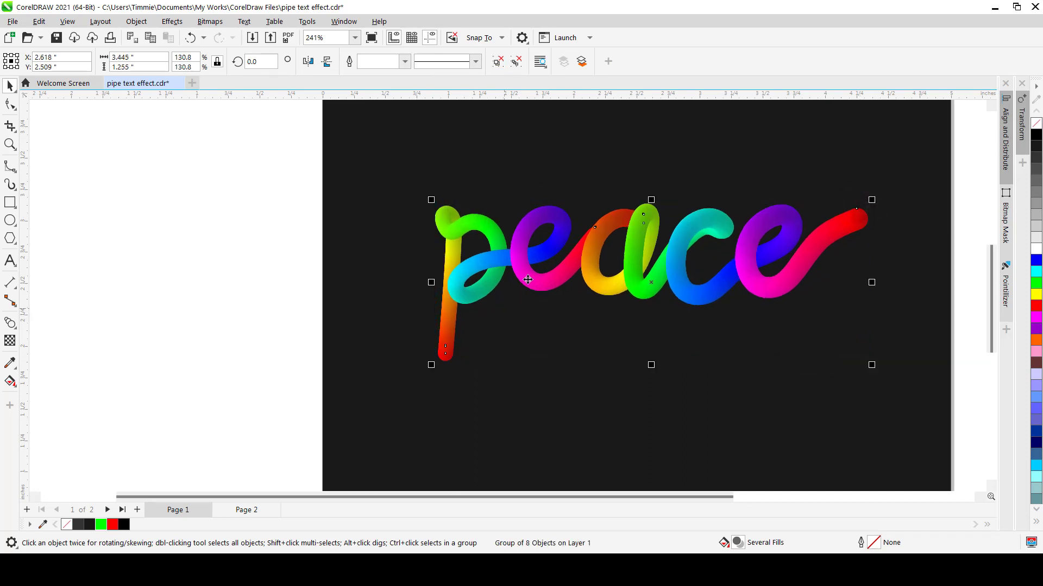
{"action": "scroll", "coordinate": [526, 284], "scroll_direction": "down", "scroll_amount": 3}
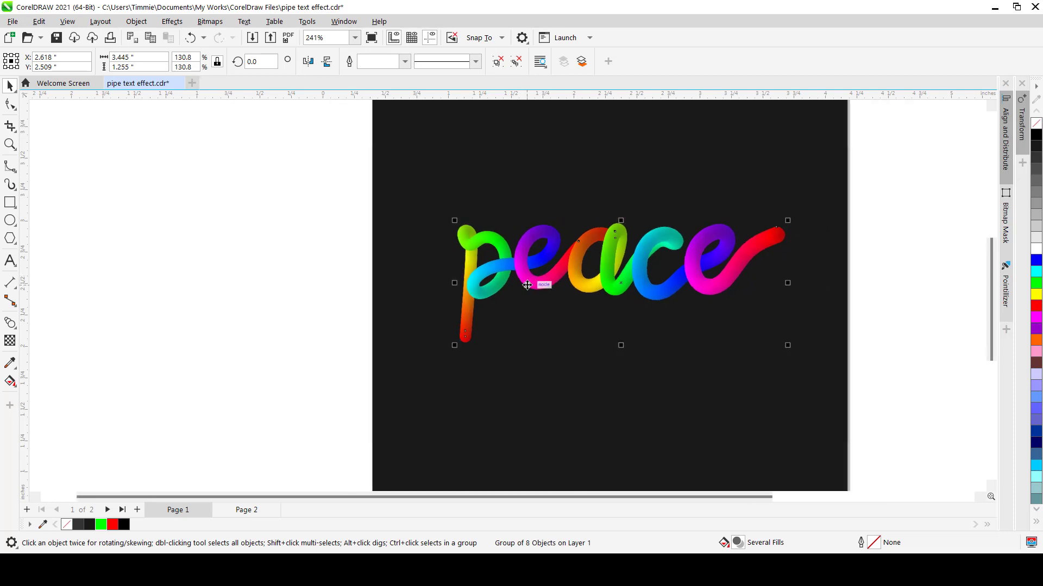
{"action": "left_click", "coordinate": [232, 258]}
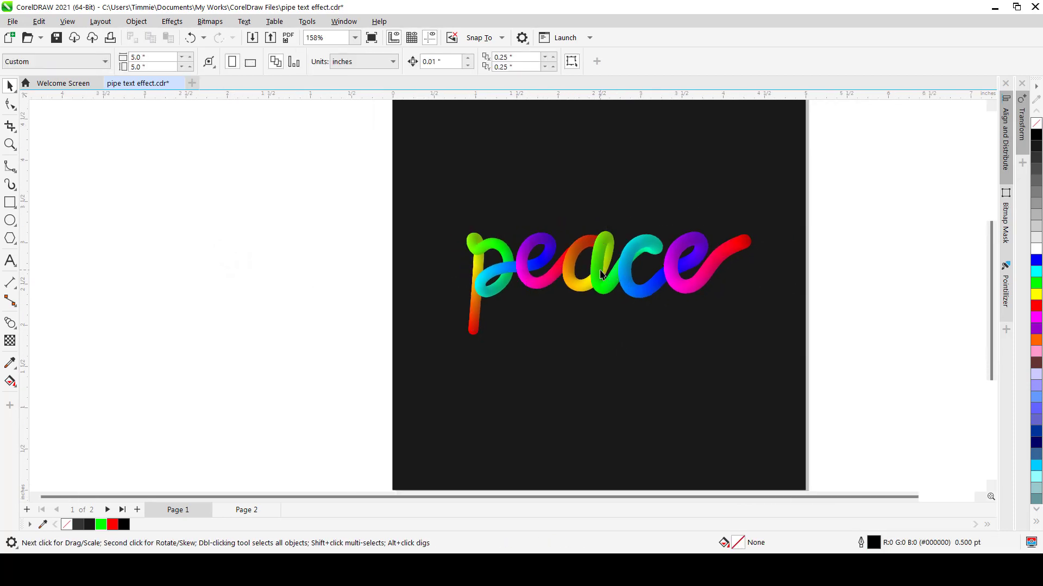